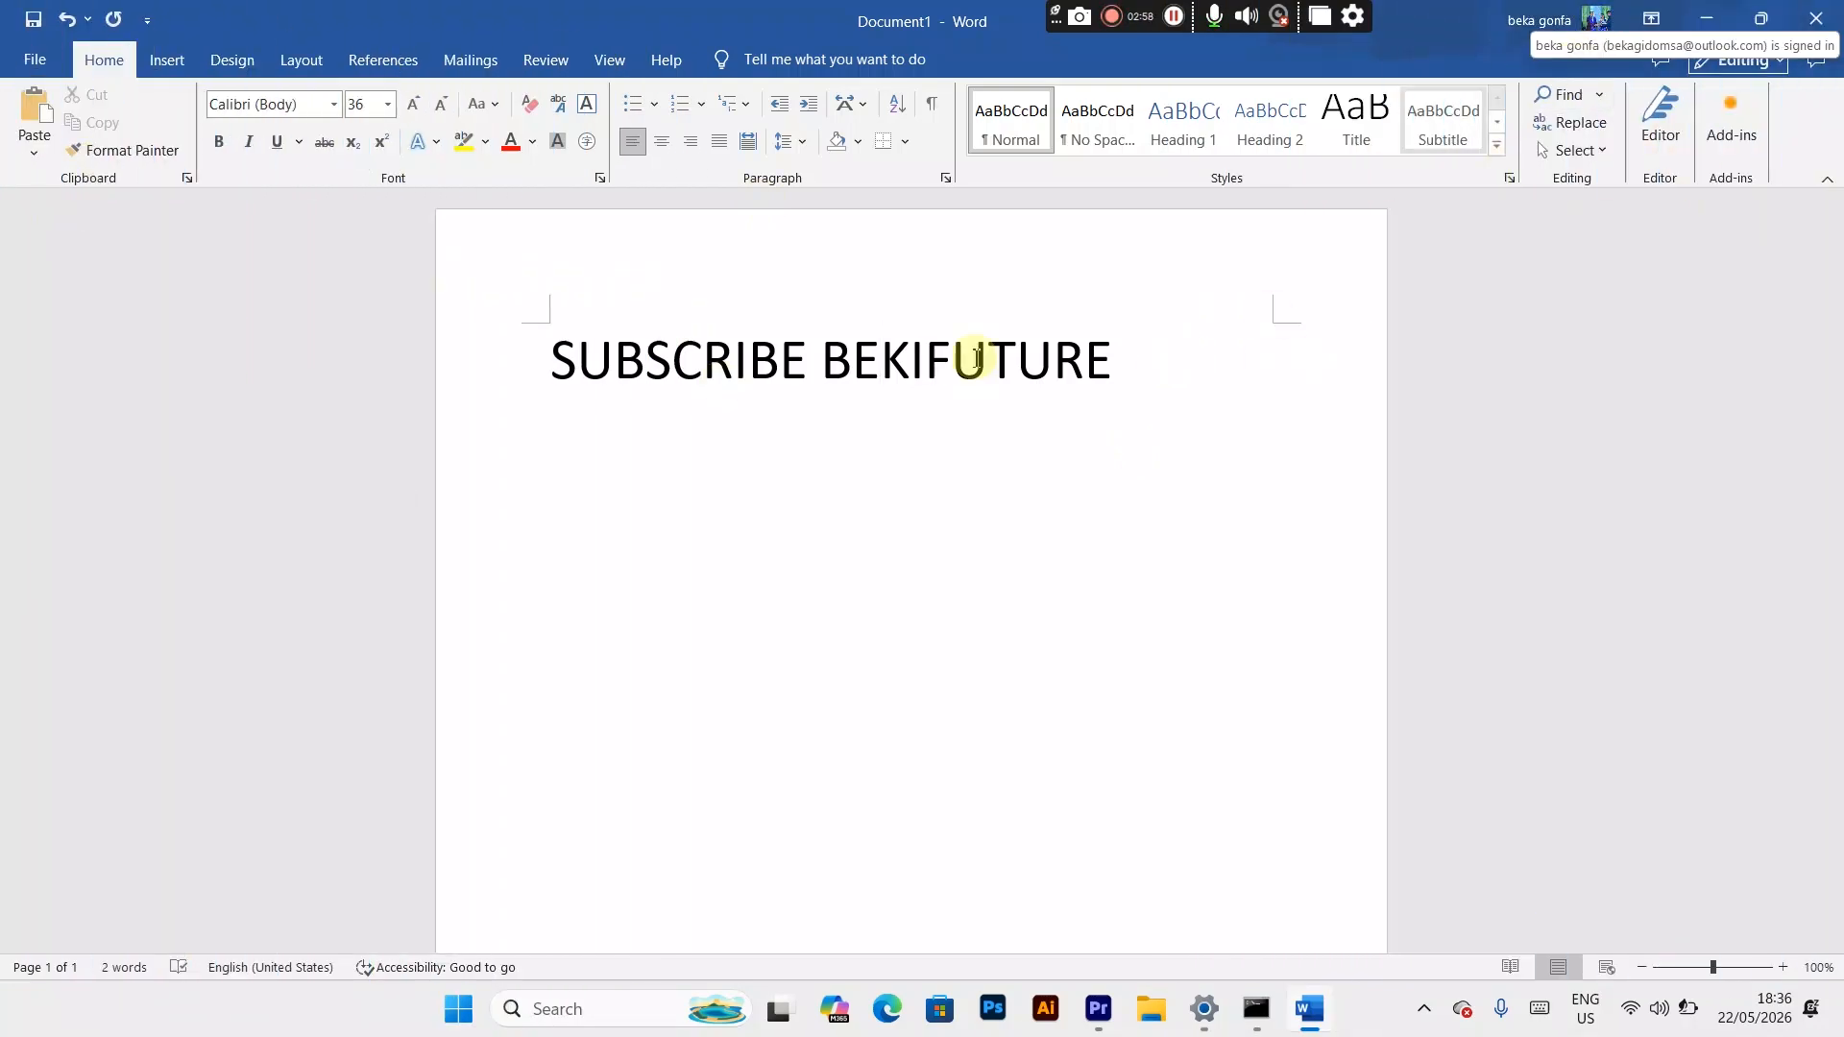
{"action": "left_click", "coordinate": [1706, 19]}
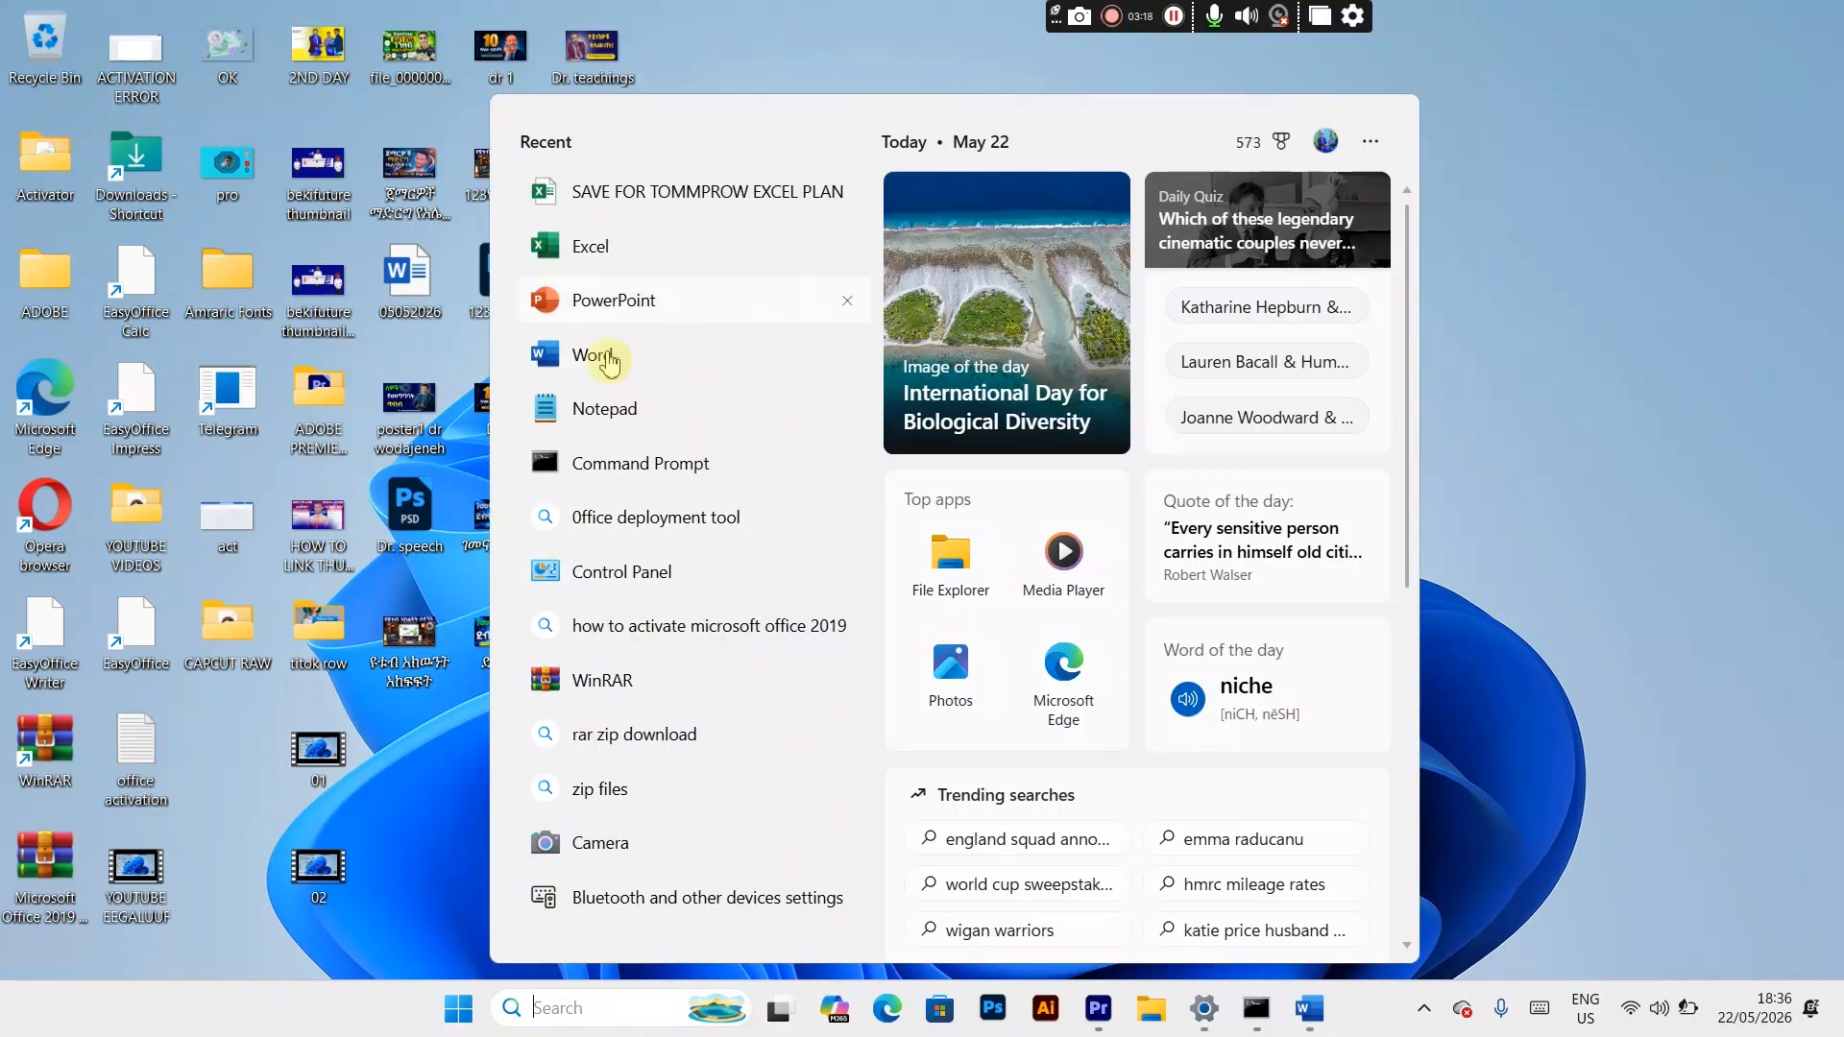
{"action": "left_click", "coordinate": [1297, 1022]}
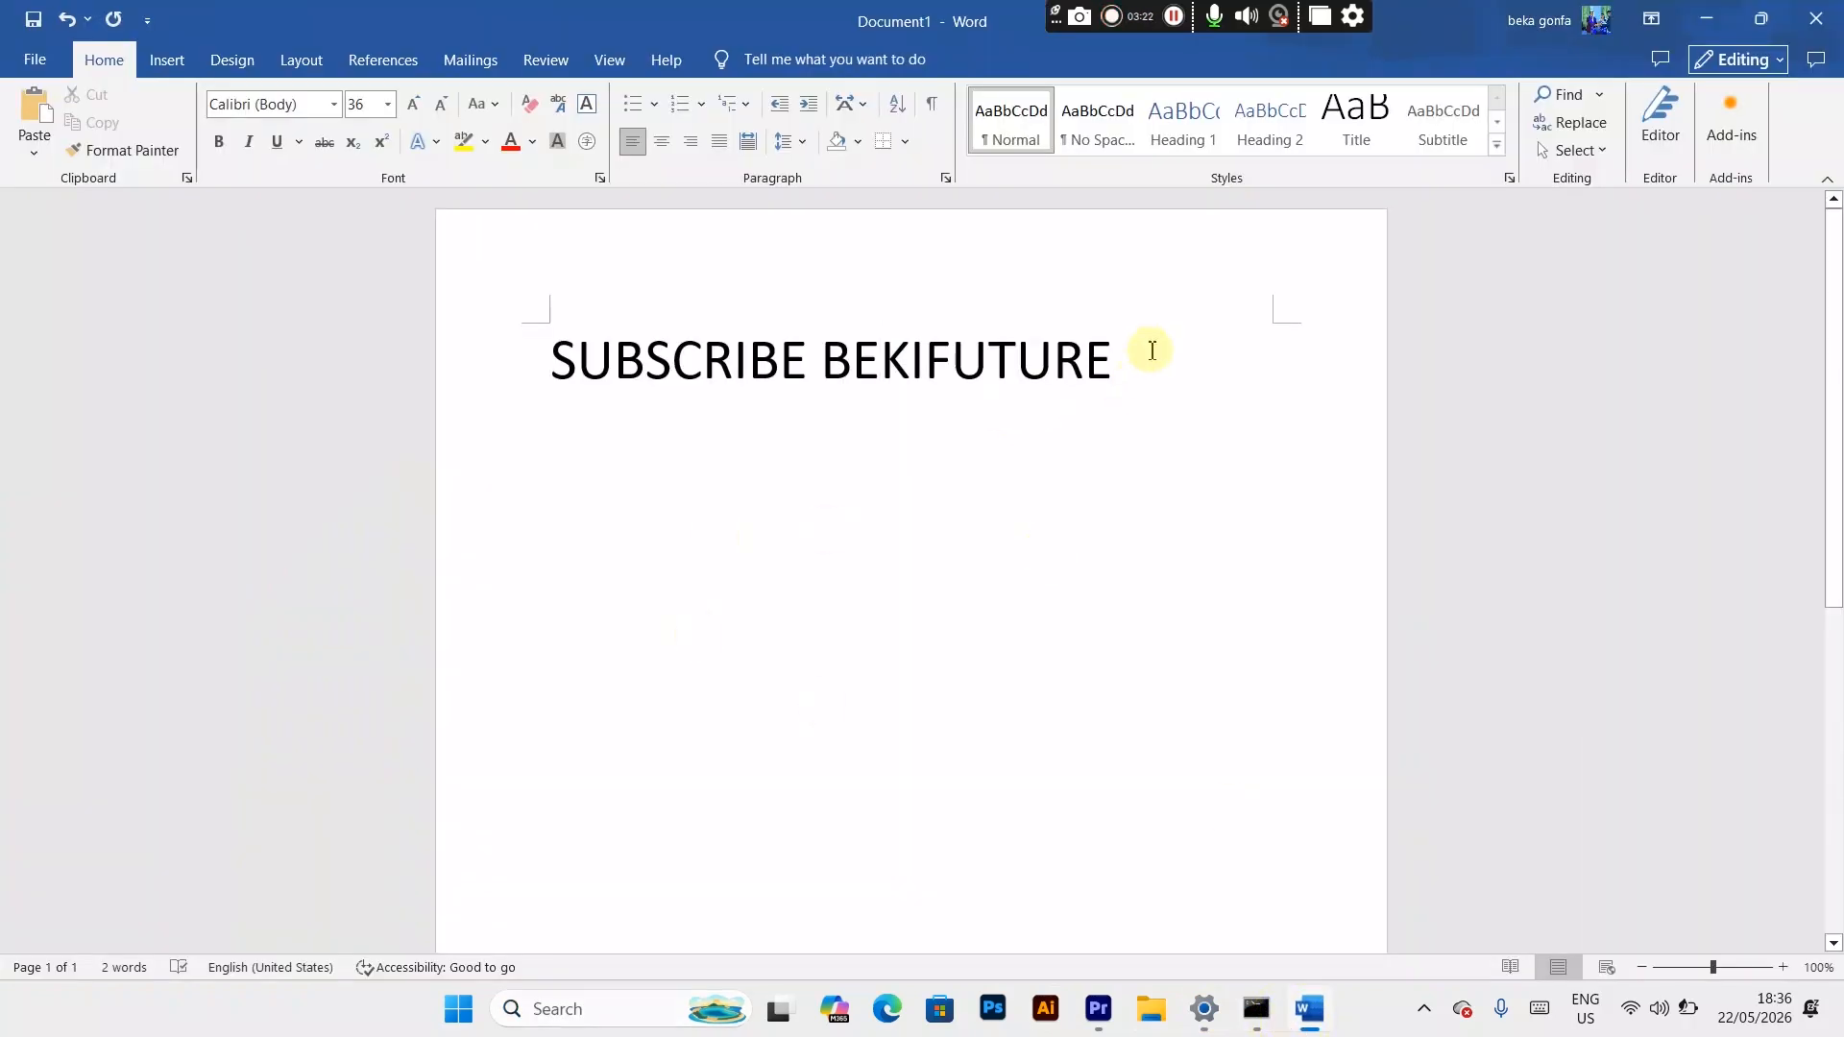
{"action": "left_click_drag", "start_coordinate": [1152, 350], "coordinate": [527, 354]}
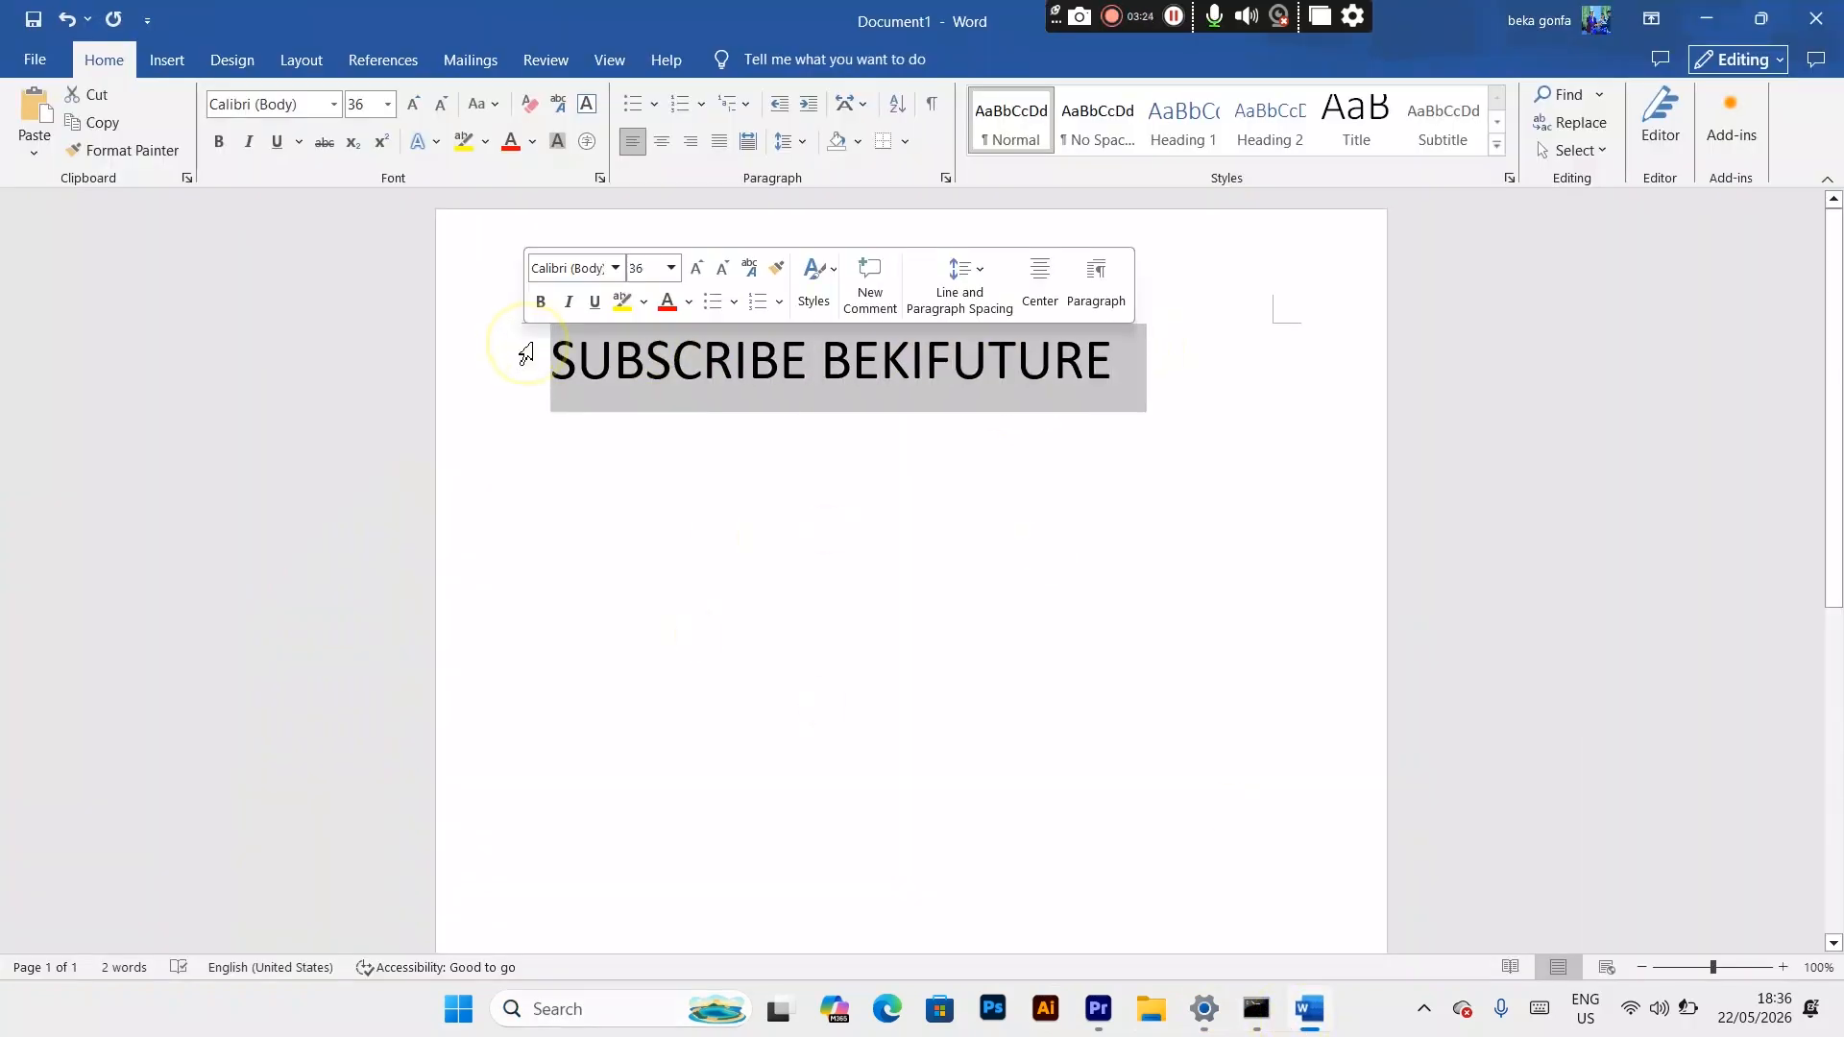
{"action": "left_click", "coordinate": [688, 519]}
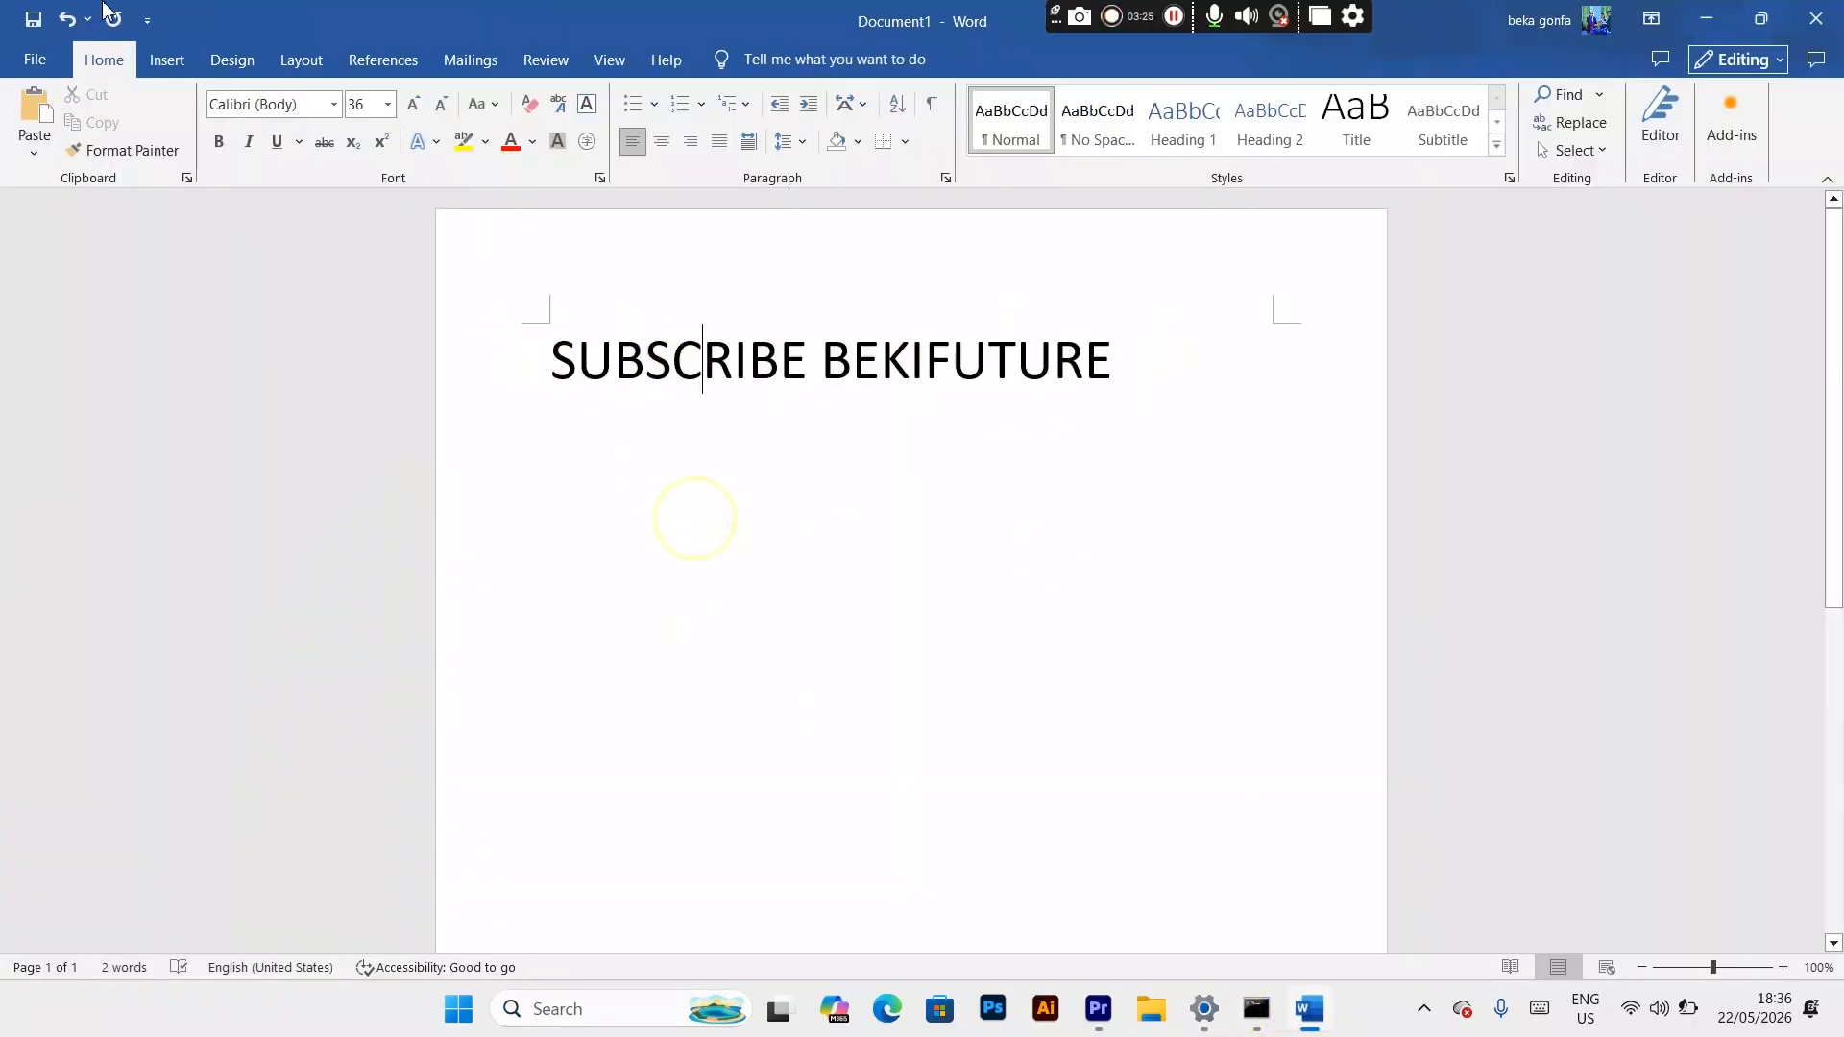
{"action": "left_click", "coordinate": [36, 60]}
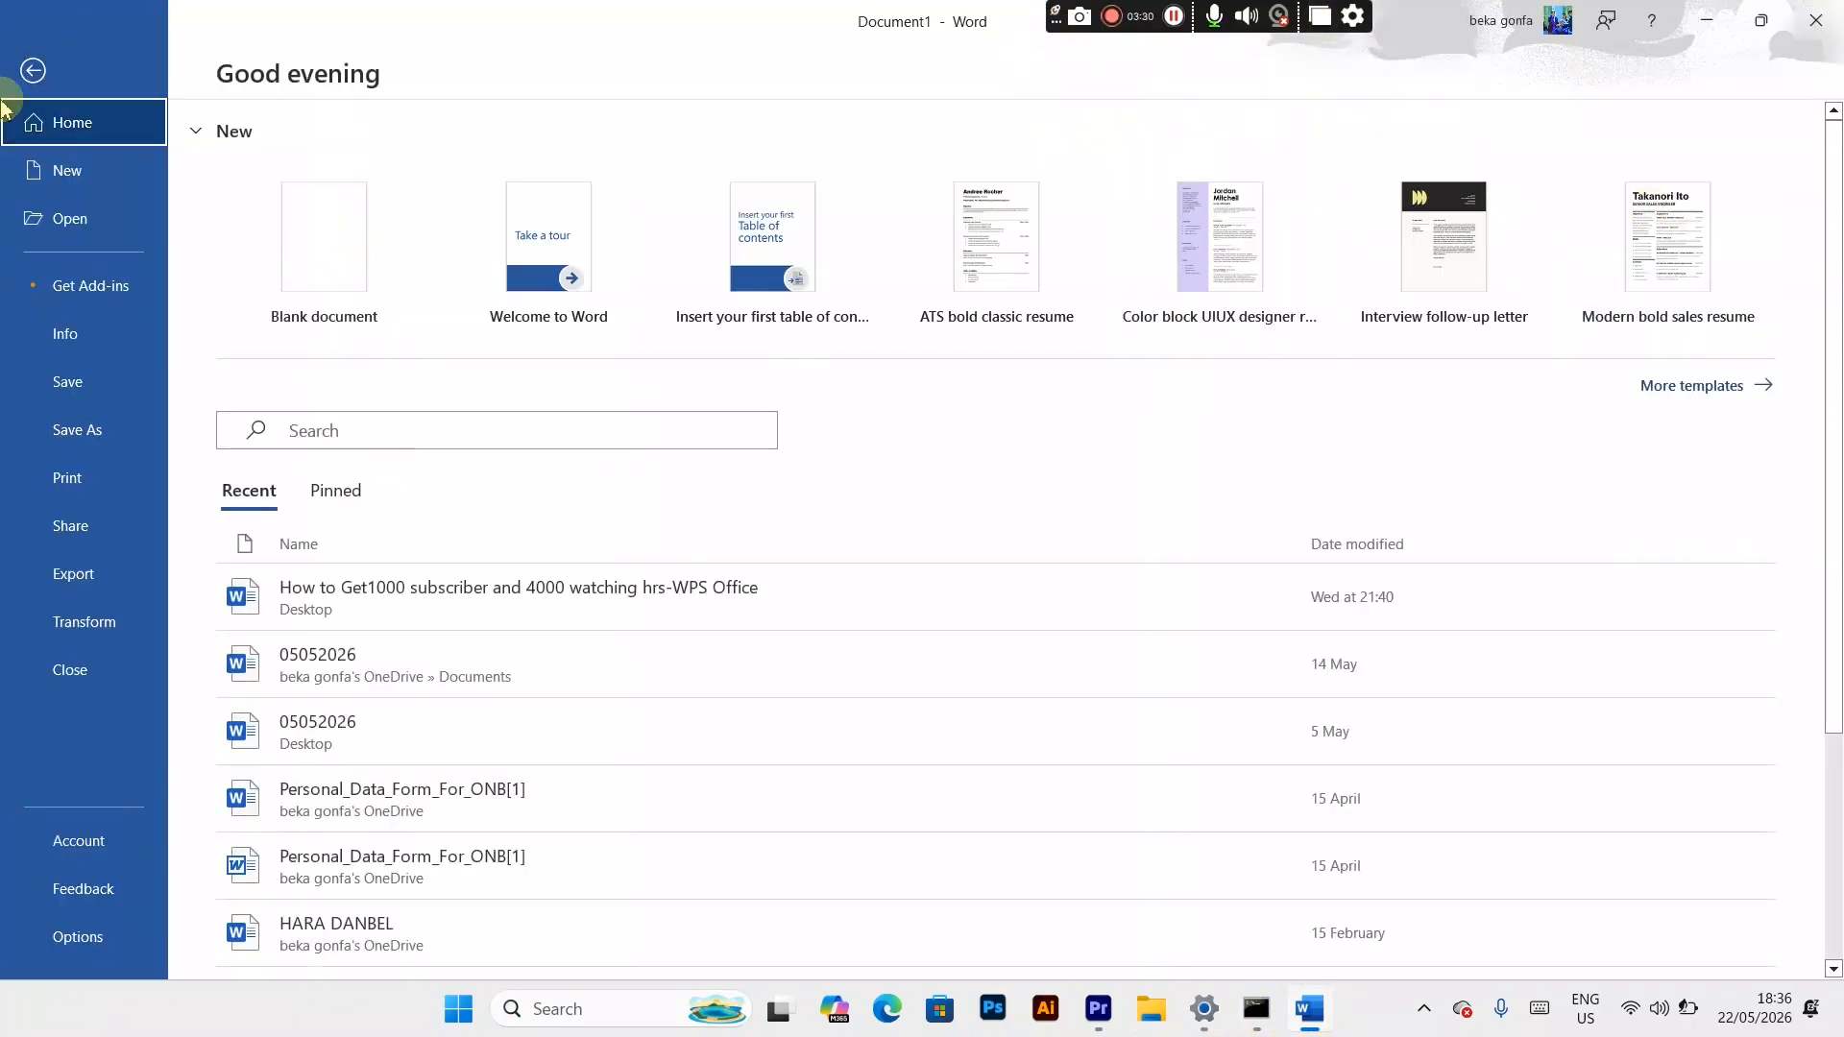
{"action": "left_click", "coordinate": [32, 65]}
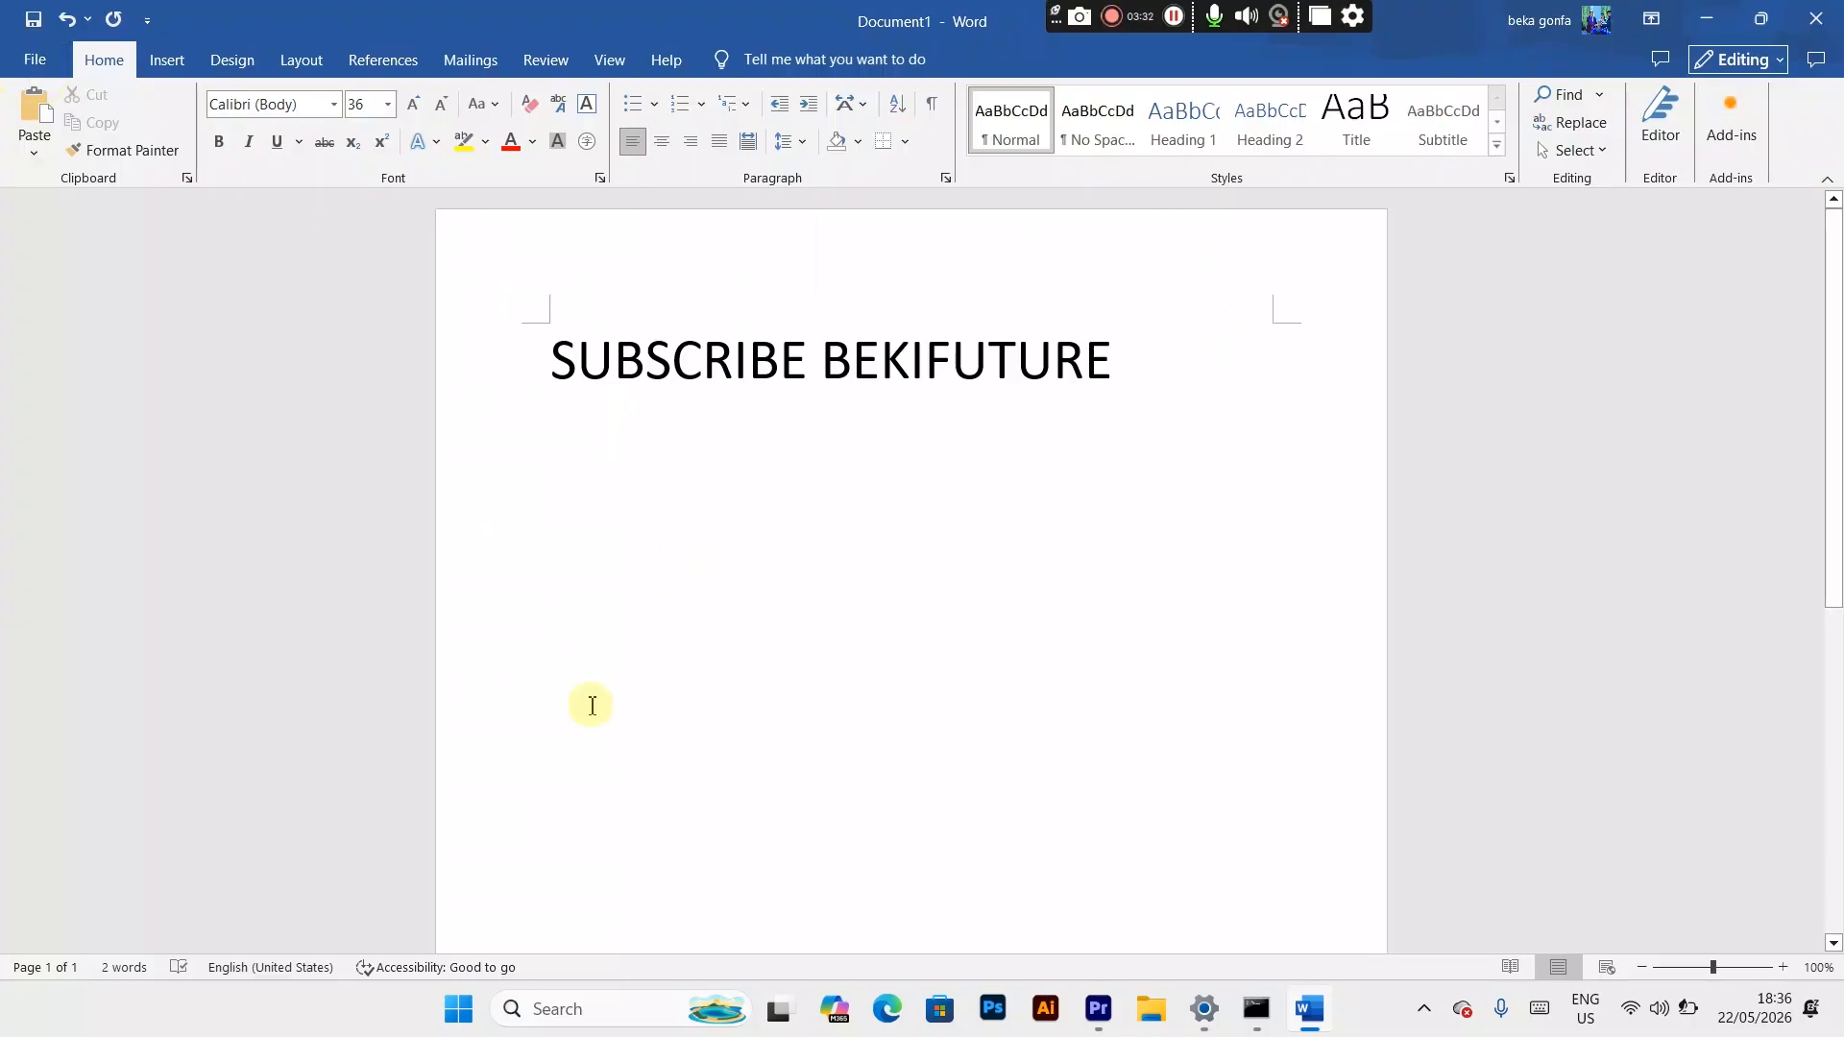
Step: Switch to Microsoft Edge, go to config.office.com and start creating a new Office deployment configuration
{"action": "left_click", "coordinate": [888, 1010]}
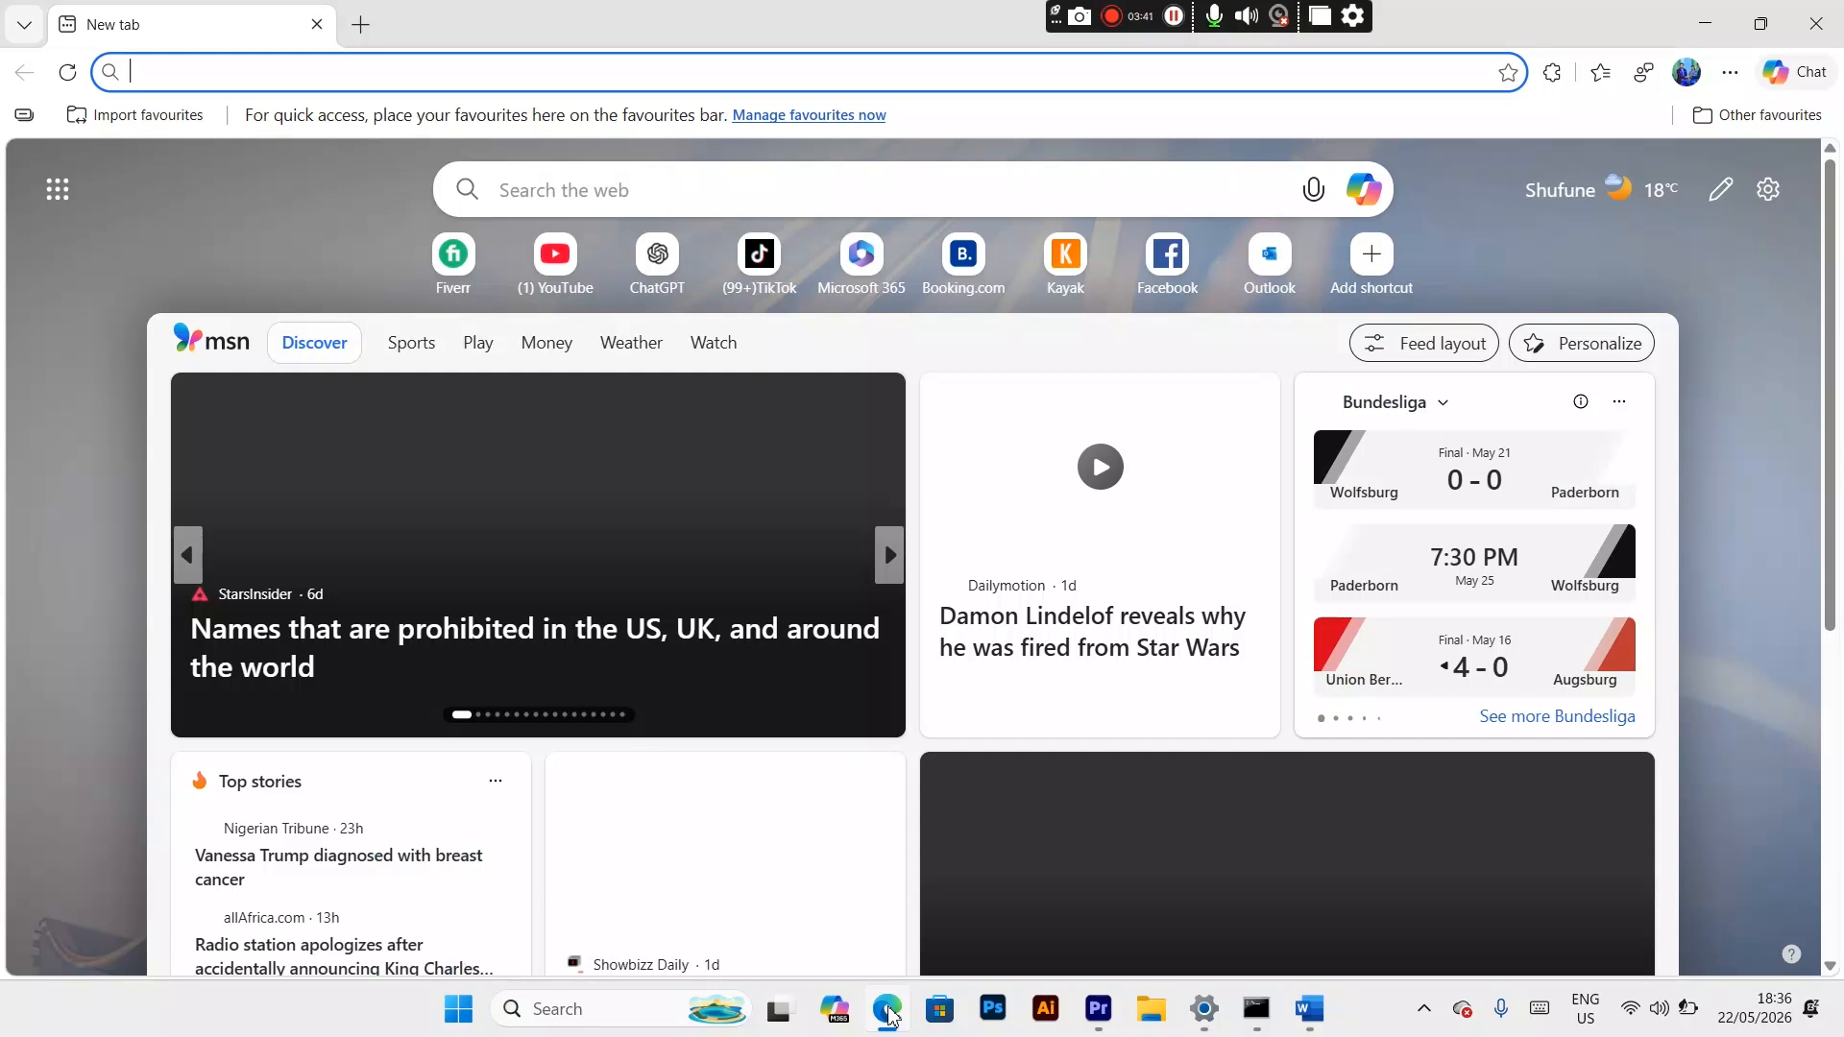
{"action": "type", "text": "config"}
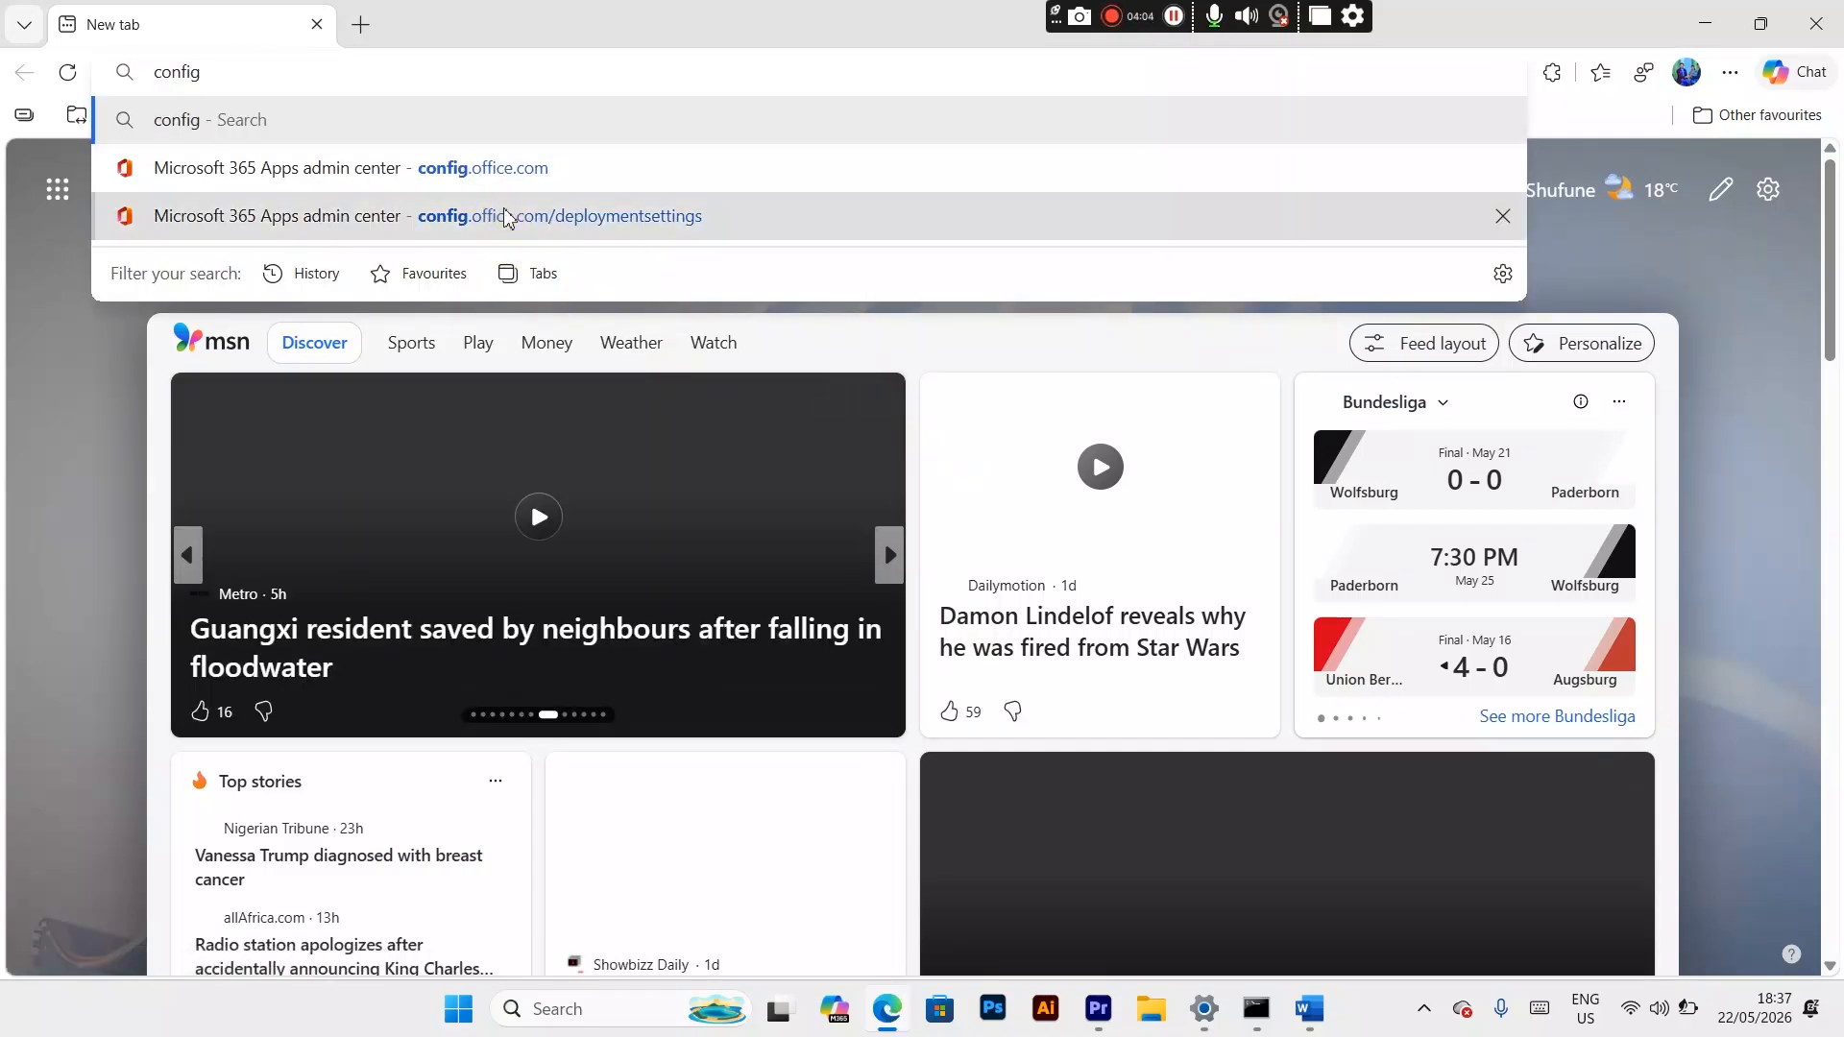
{"action": "left_click", "coordinate": [500, 171]}
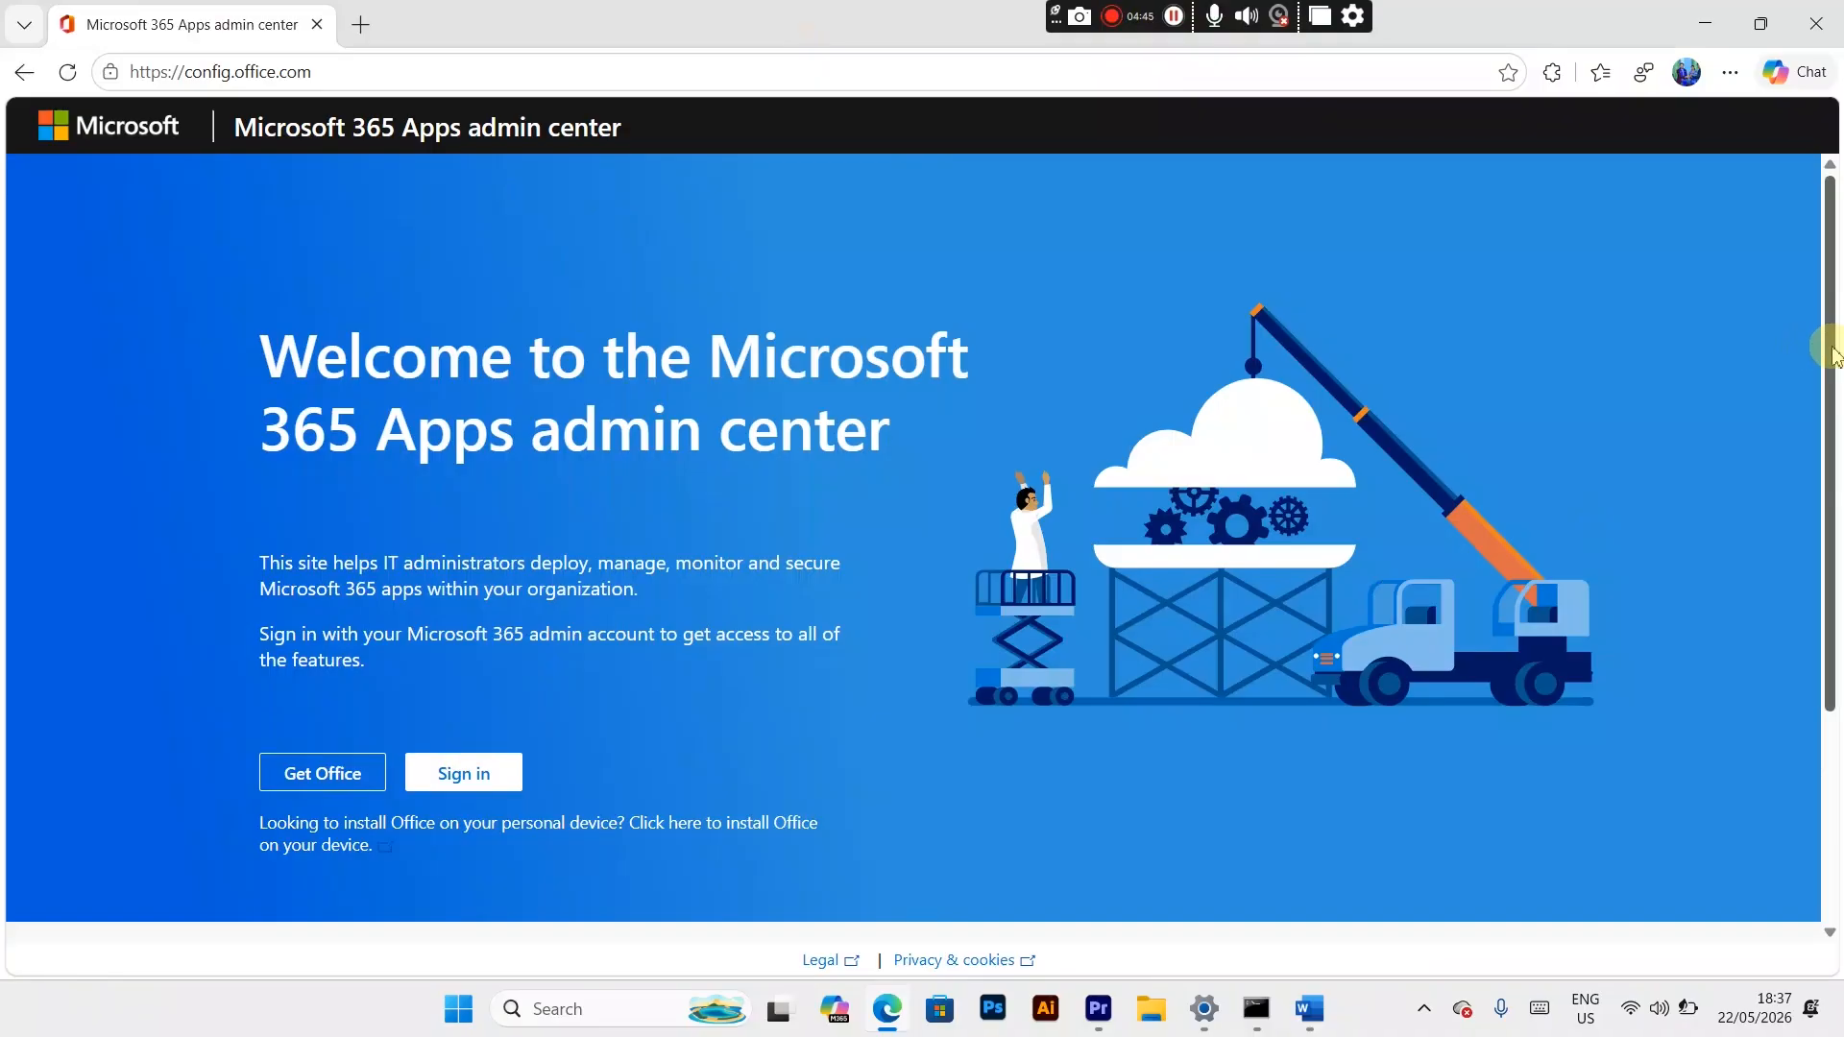
{"action": "left_click_drag", "start_coordinate": [1829, 355], "coordinate": [1829, 576]}
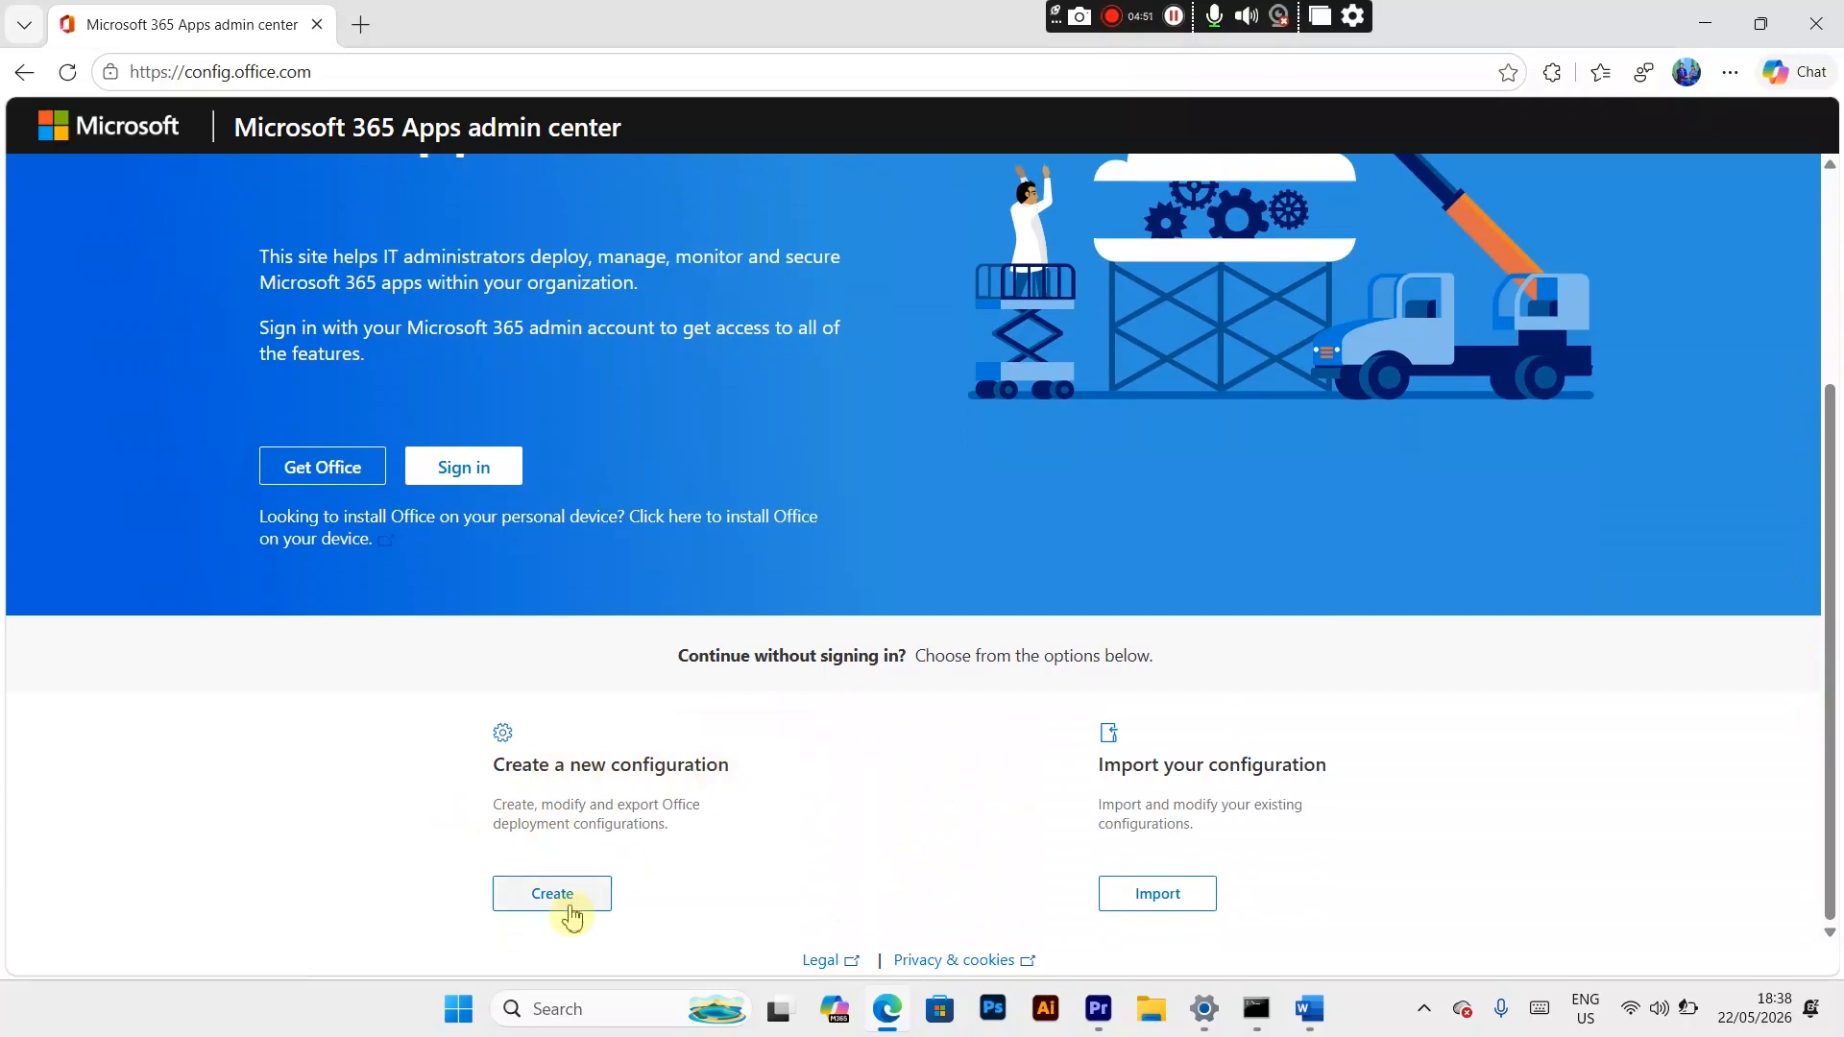
{"action": "left_click", "coordinate": [544, 891]}
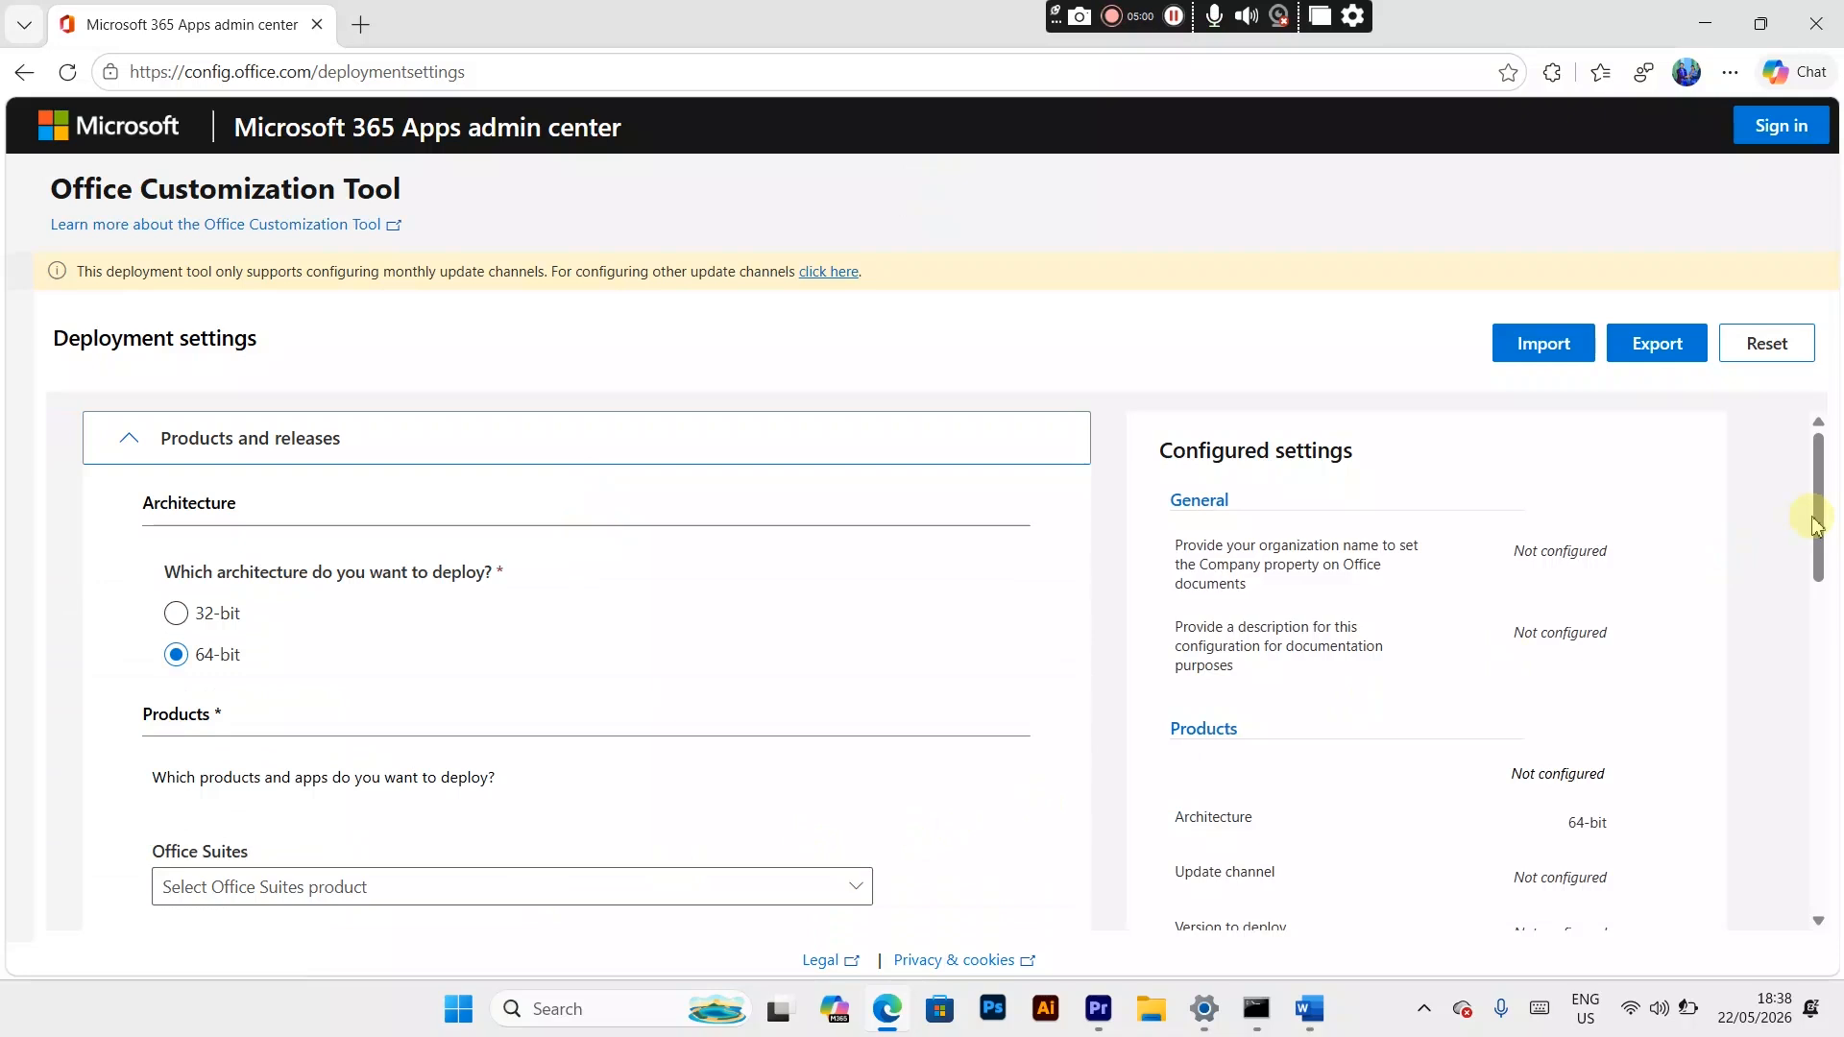
Step: Choose Office LTSC Professional Plus 2024 - Volume License as the Office suite to deploy
{"action": "mouse_move", "coordinate": [1815, 523]}
{"action": "left_mouse_down"}
{"action": "mouse_move", "coordinate": [1816, 569]}
{"action": "mouse_move", "coordinate": [1833, 498]}
{"action": "left_mouse_up"}
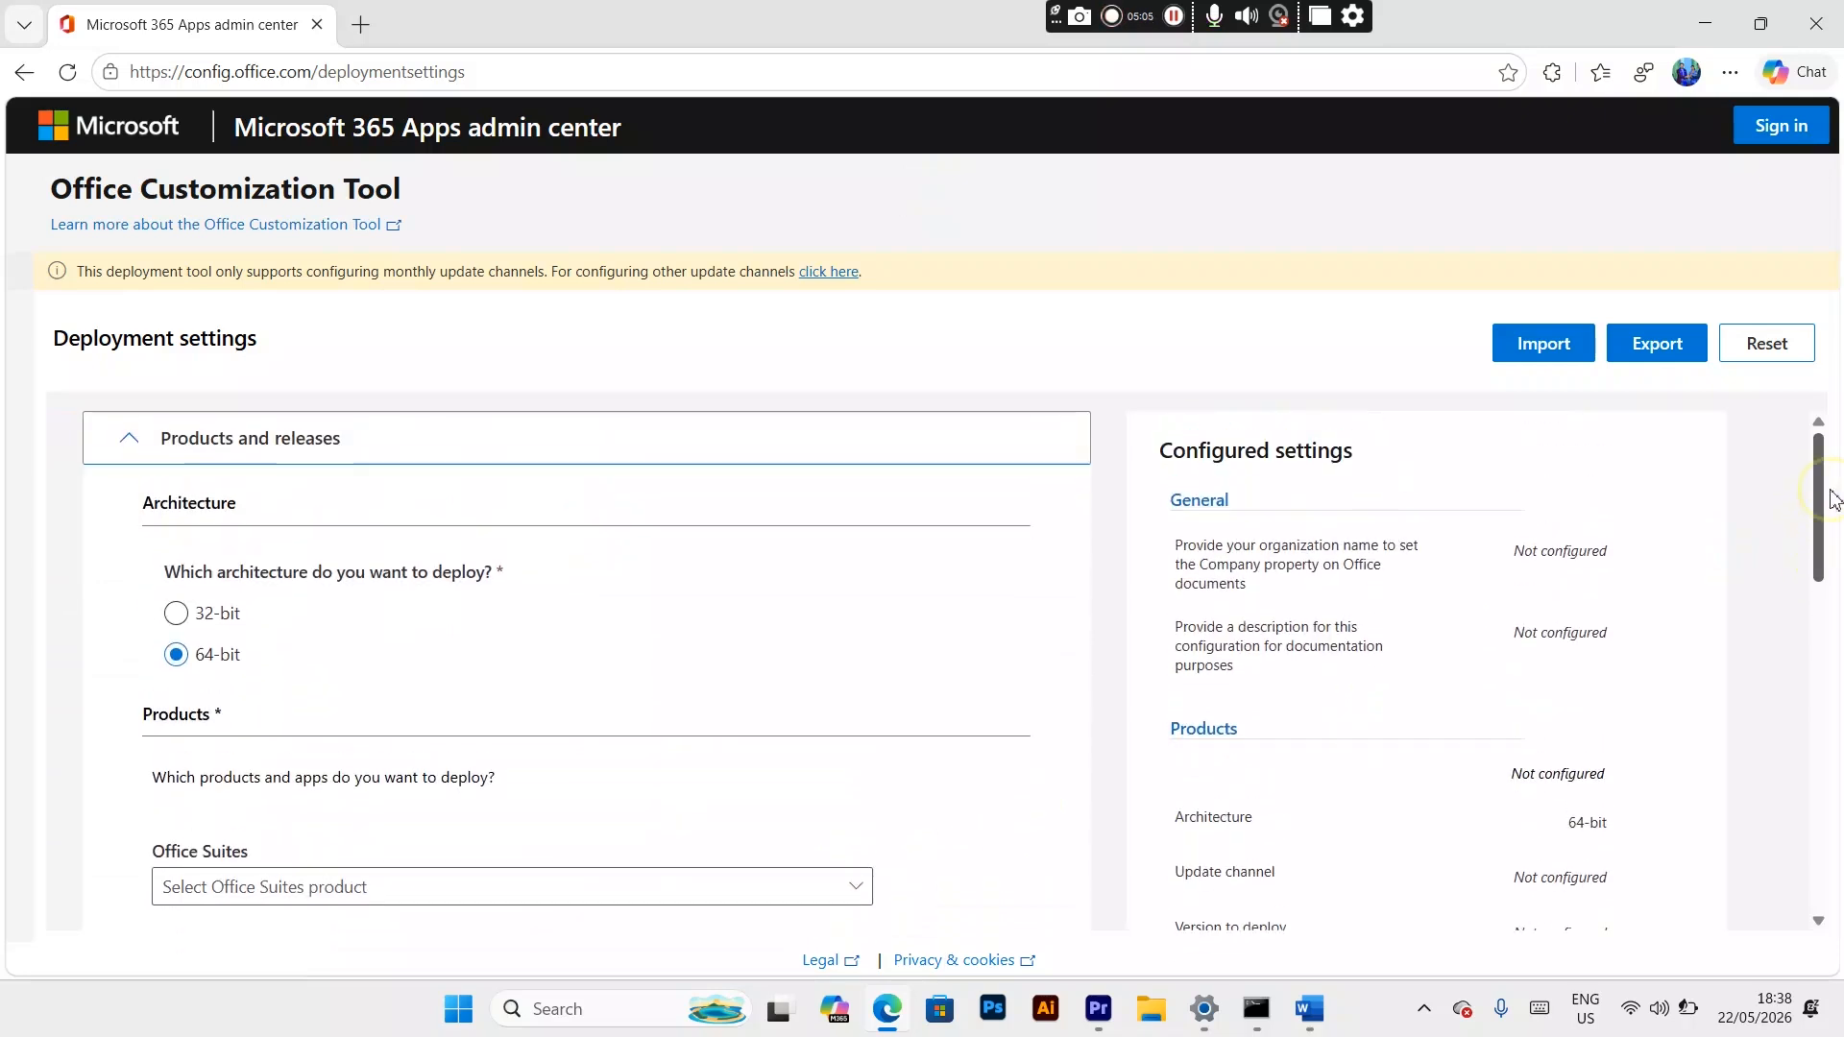
{"action": "left_click_drag", "start_coordinate": [1821, 492], "coordinate": [1831, 563]}
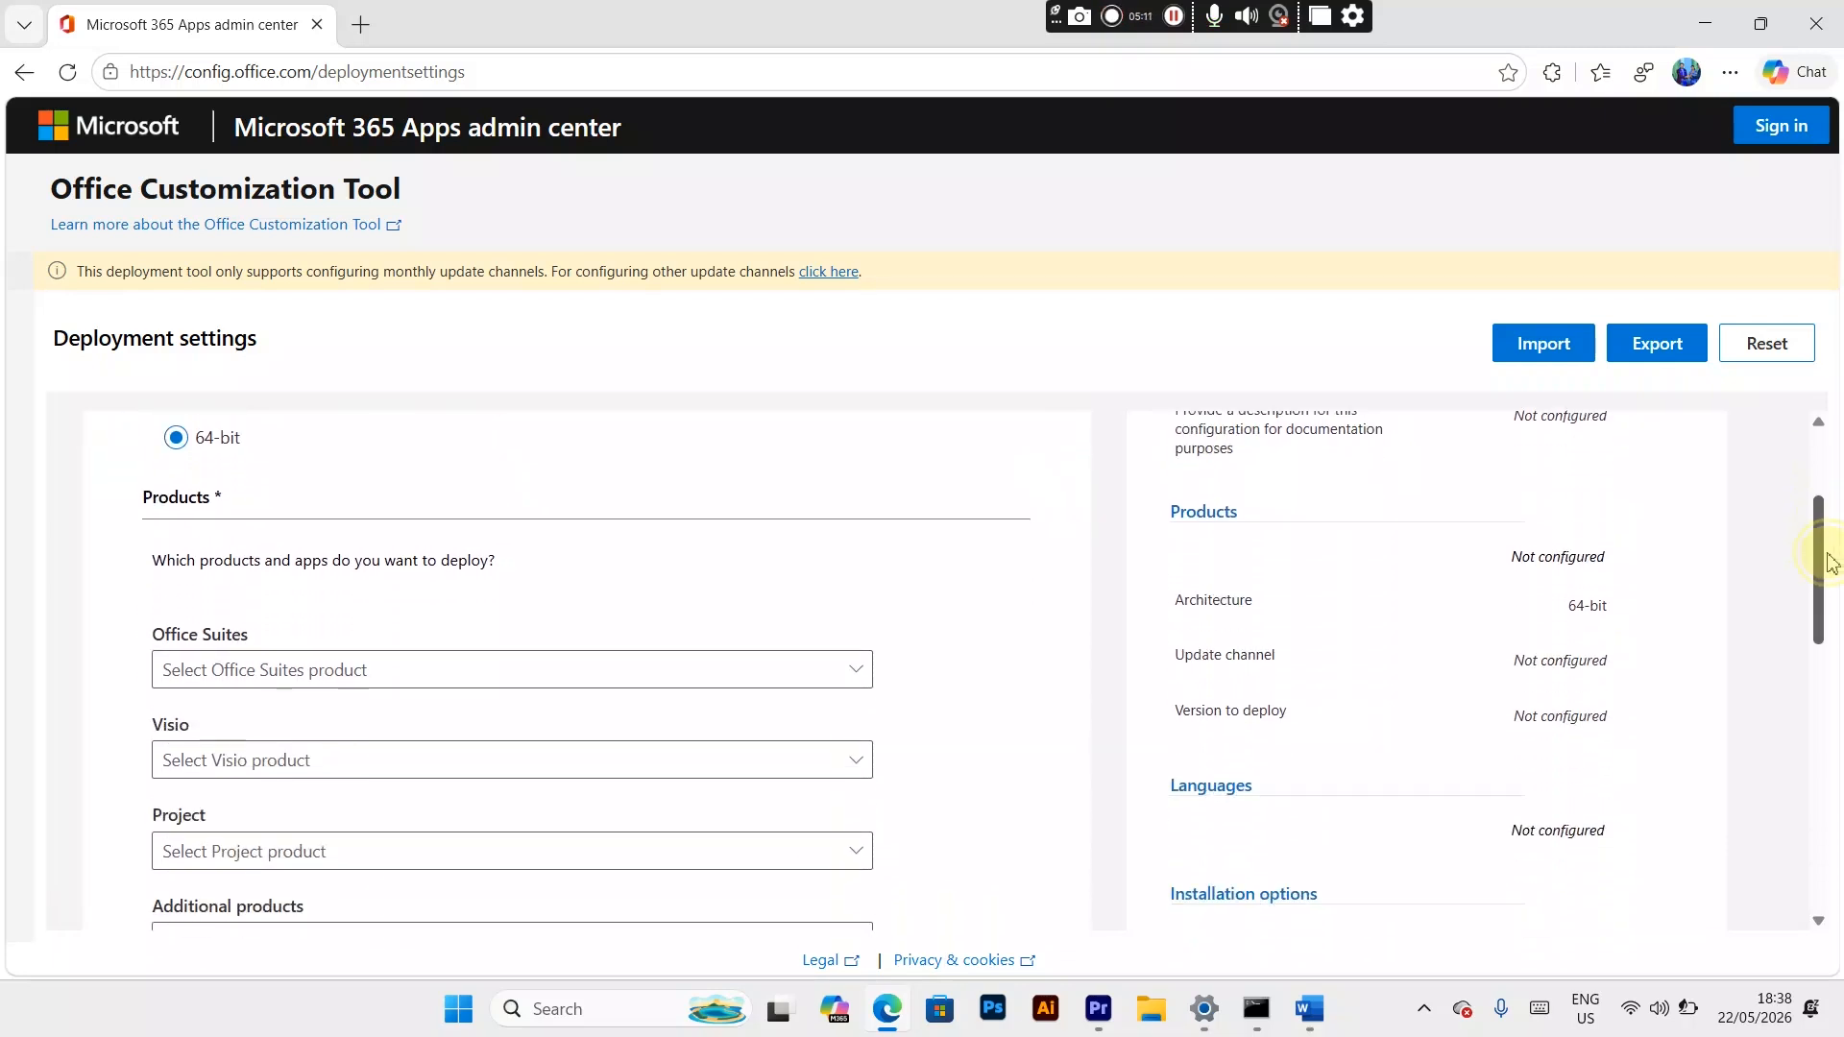
{"action": "left_click", "coordinate": [622, 667]}
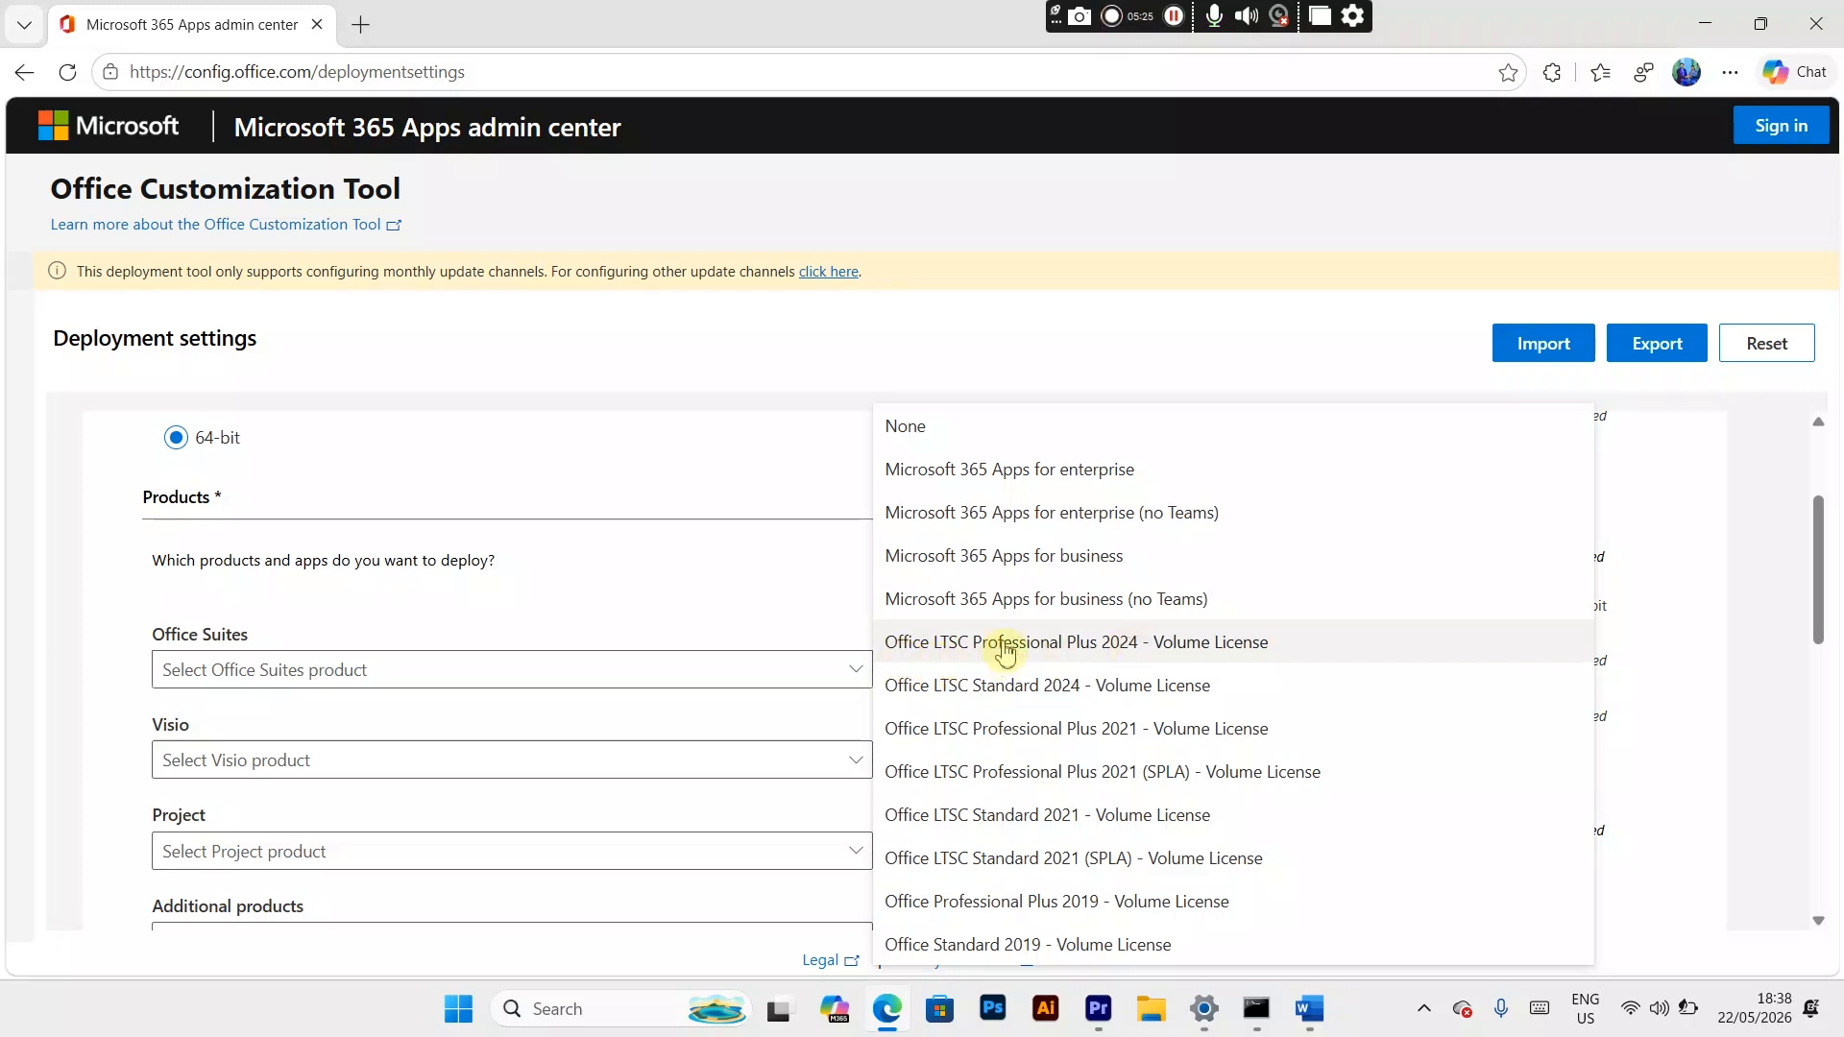
{"action": "left_click", "coordinate": [1008, 646]}
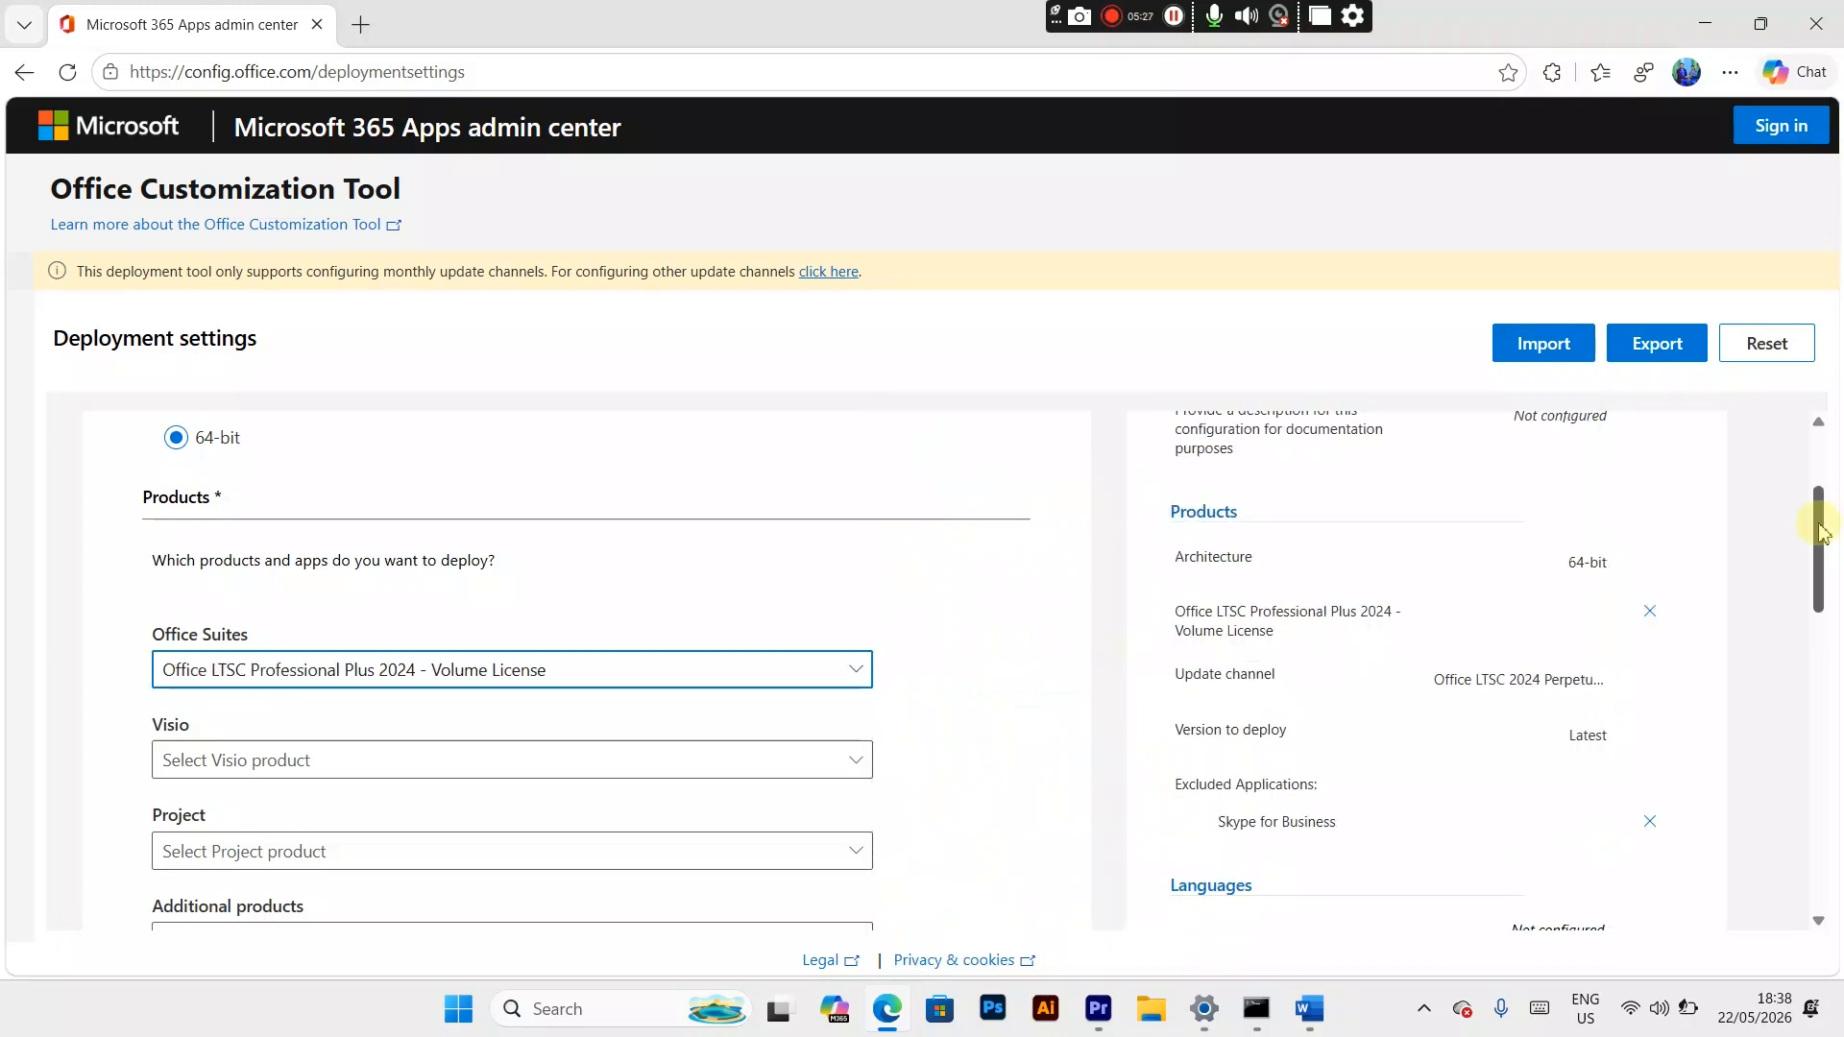
{"action": "left_click_drag", "start_coordinate": [1822, 531], "coordinate": [1821, 577]}
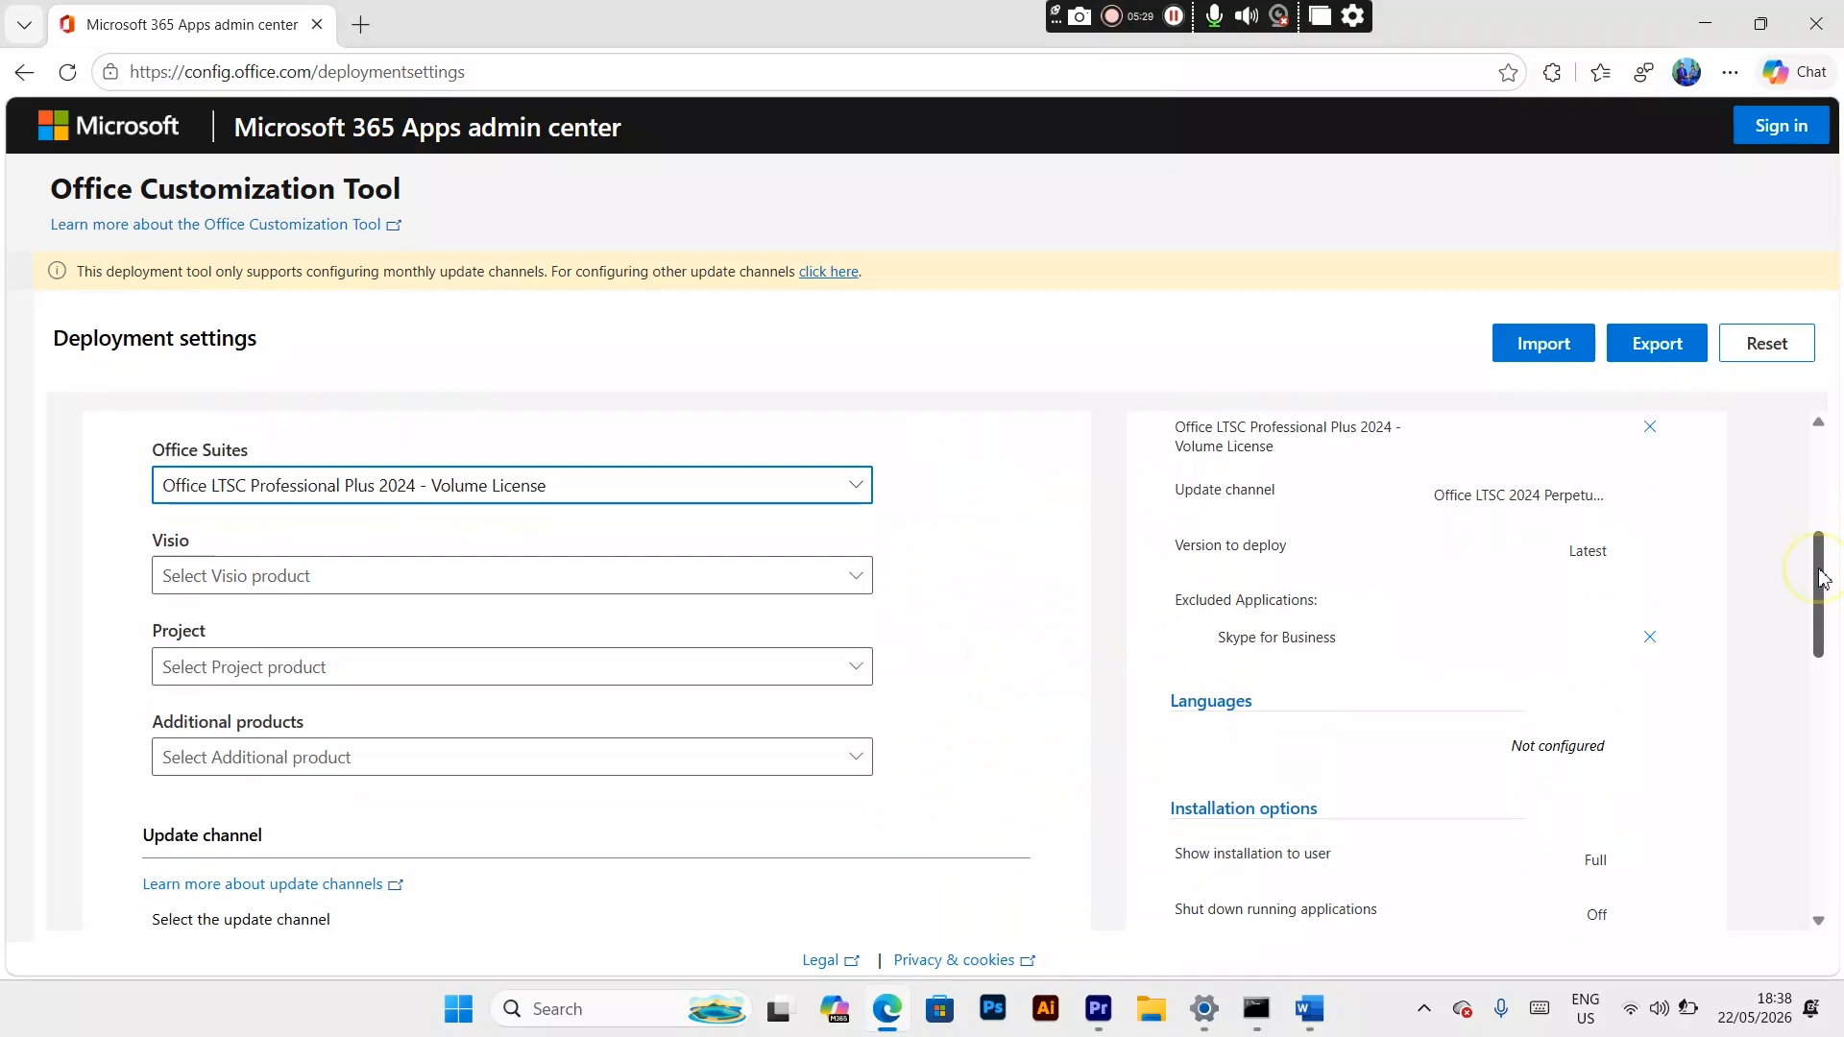
{"action": "left_click", "coordinate": [868, 589]}
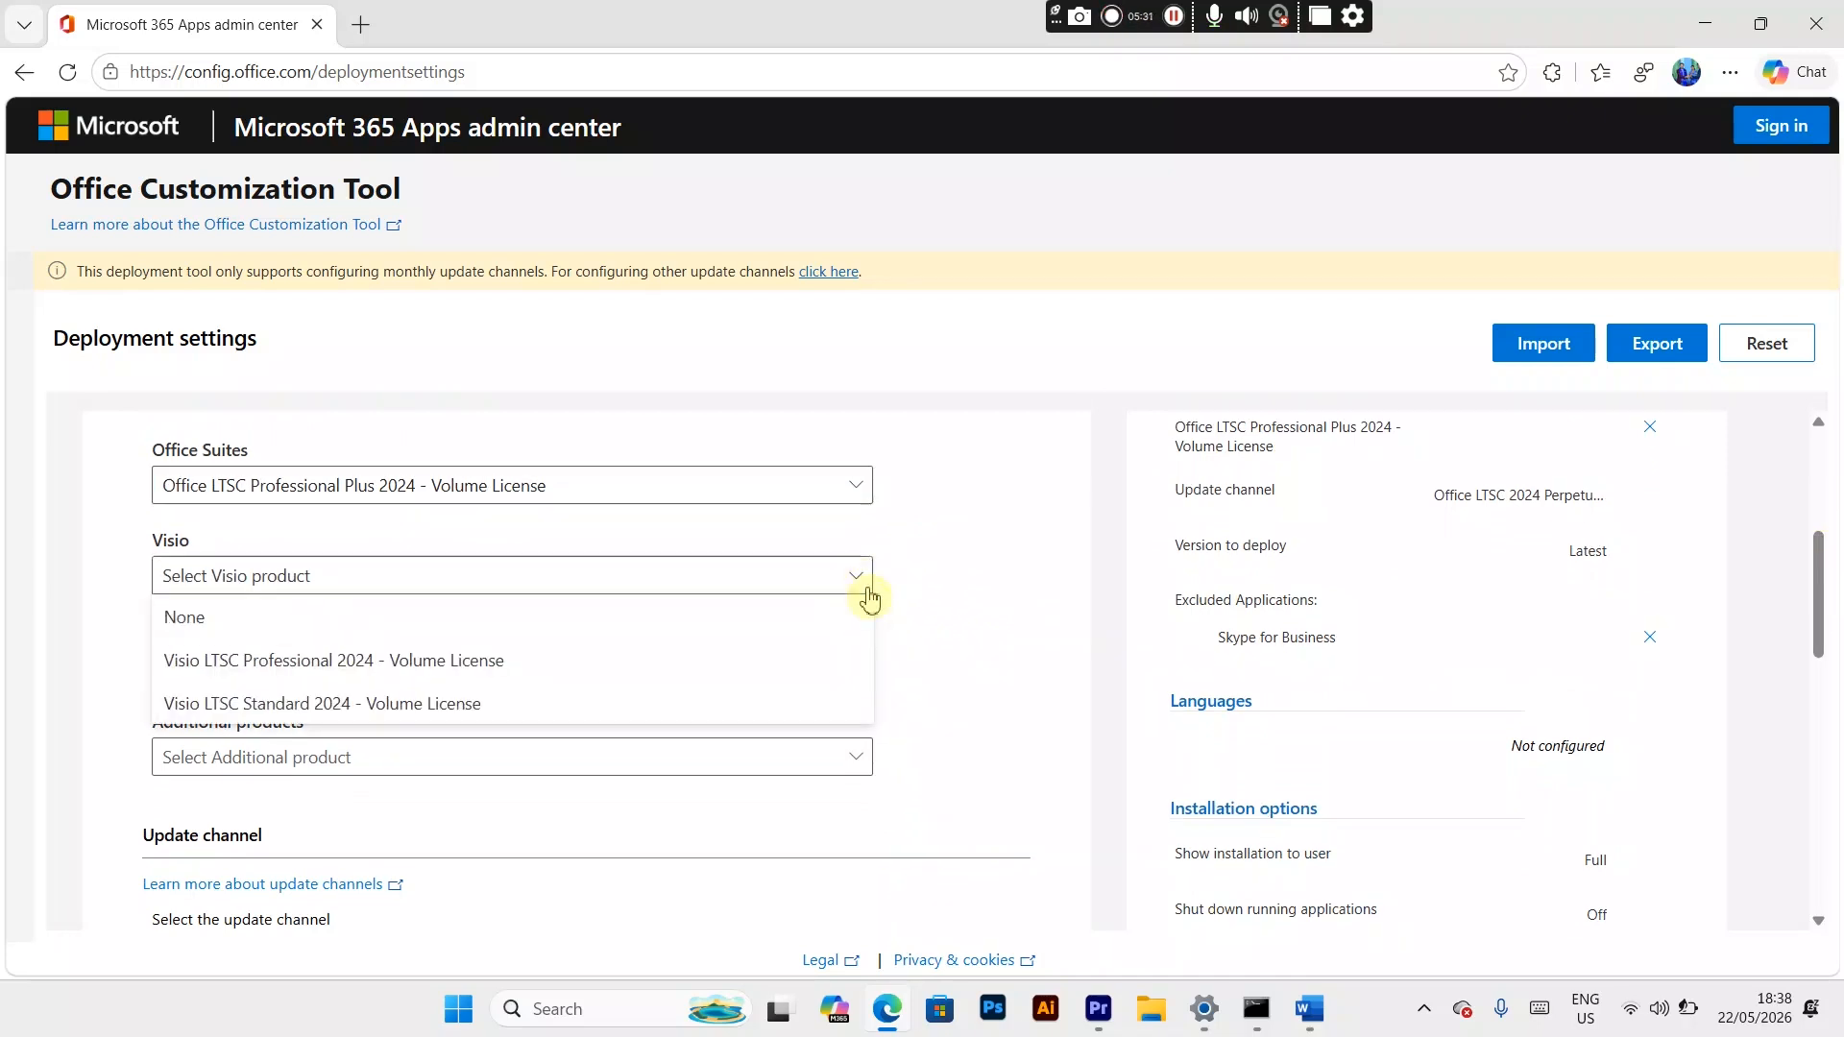
{"action": "left_click", "coordinate": [870, 597]}
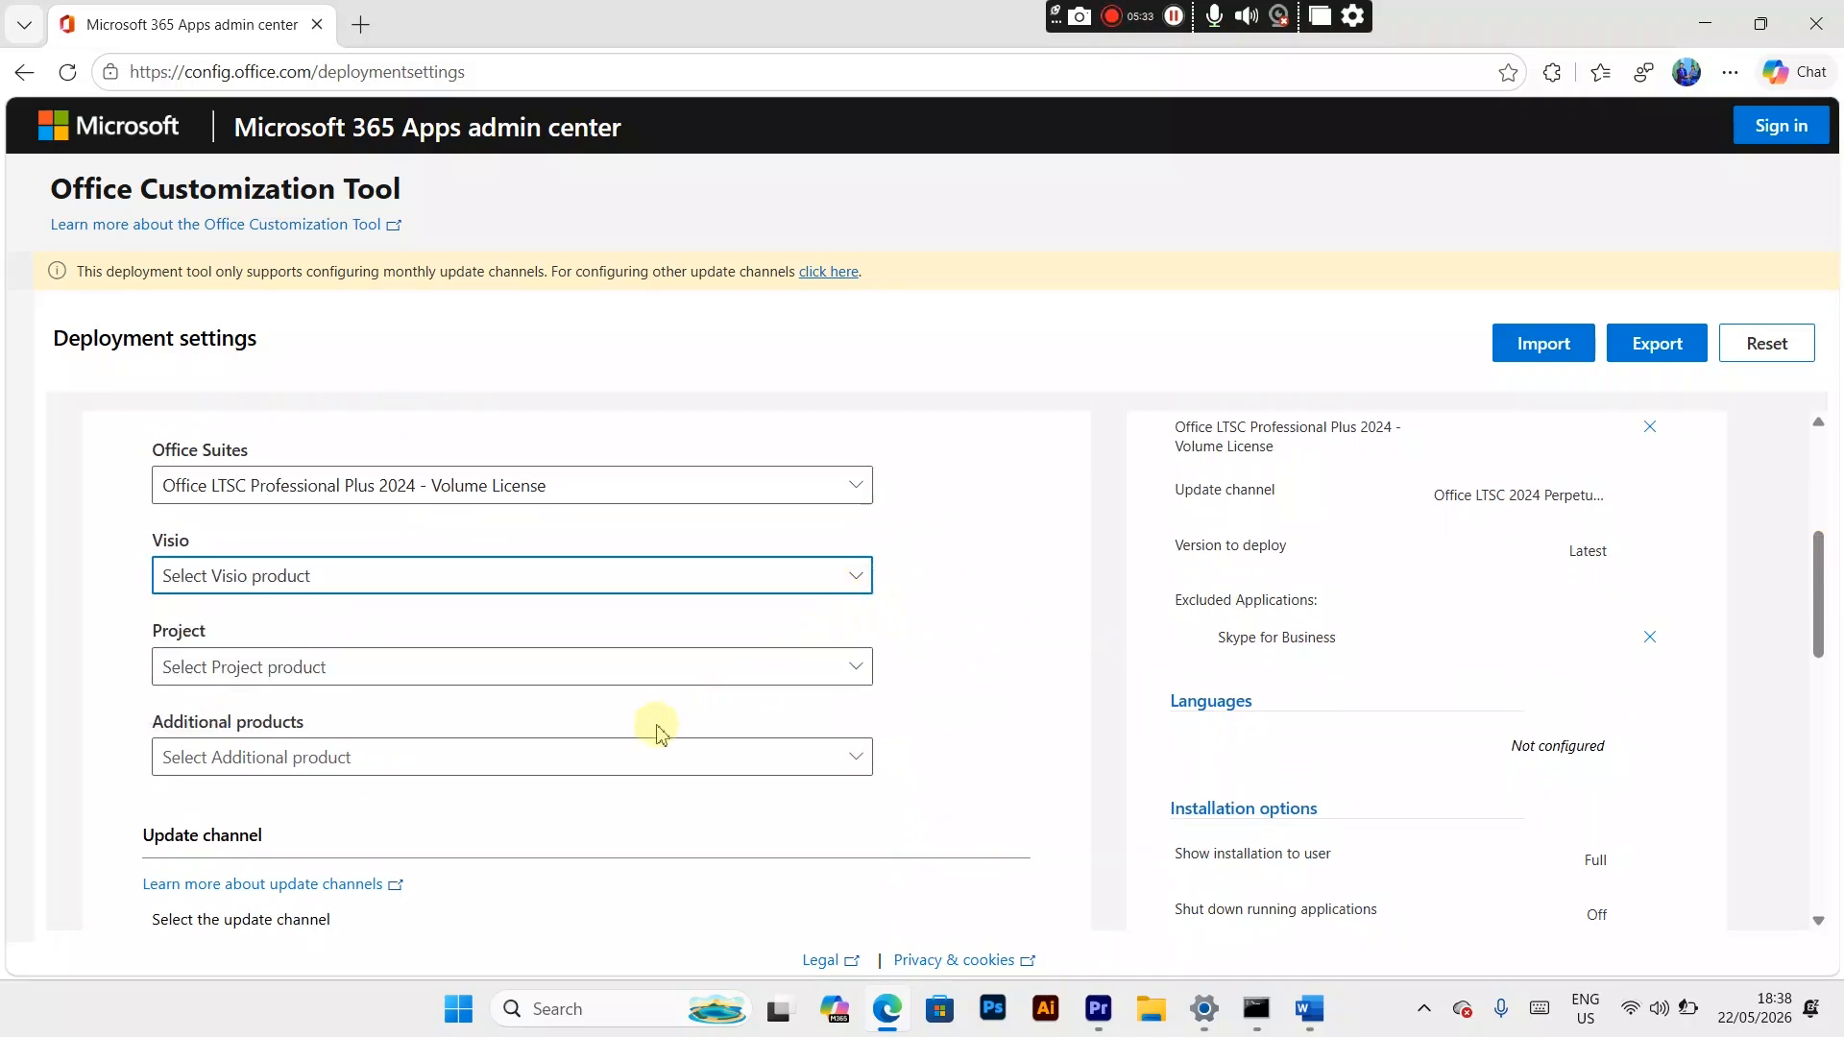
Step: Exclude Access, OneNote, Publisher and Outlook (classic) from the apps being deployed
{"action": "left_click_drag", "start_coordinate": [1802, 587], "coordinate": [1835, 757]}
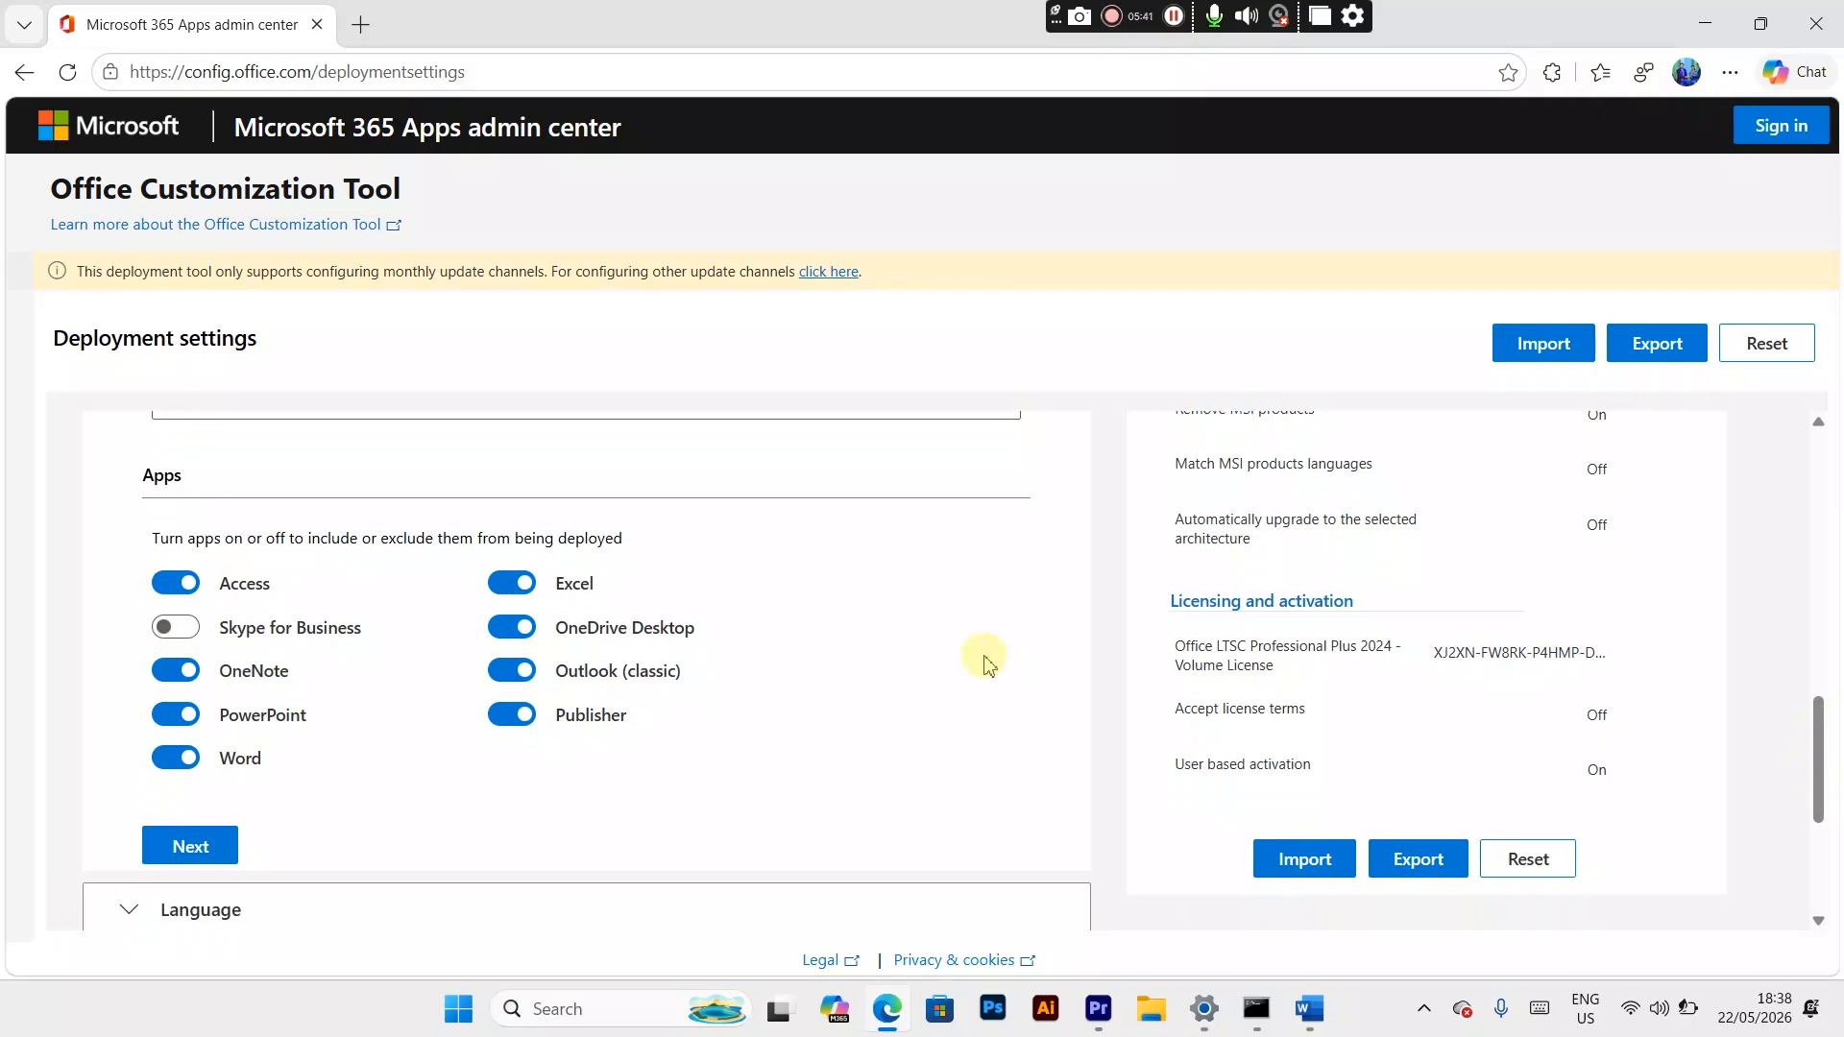
{"action": "left_click", "coordinate": [185, 601]}
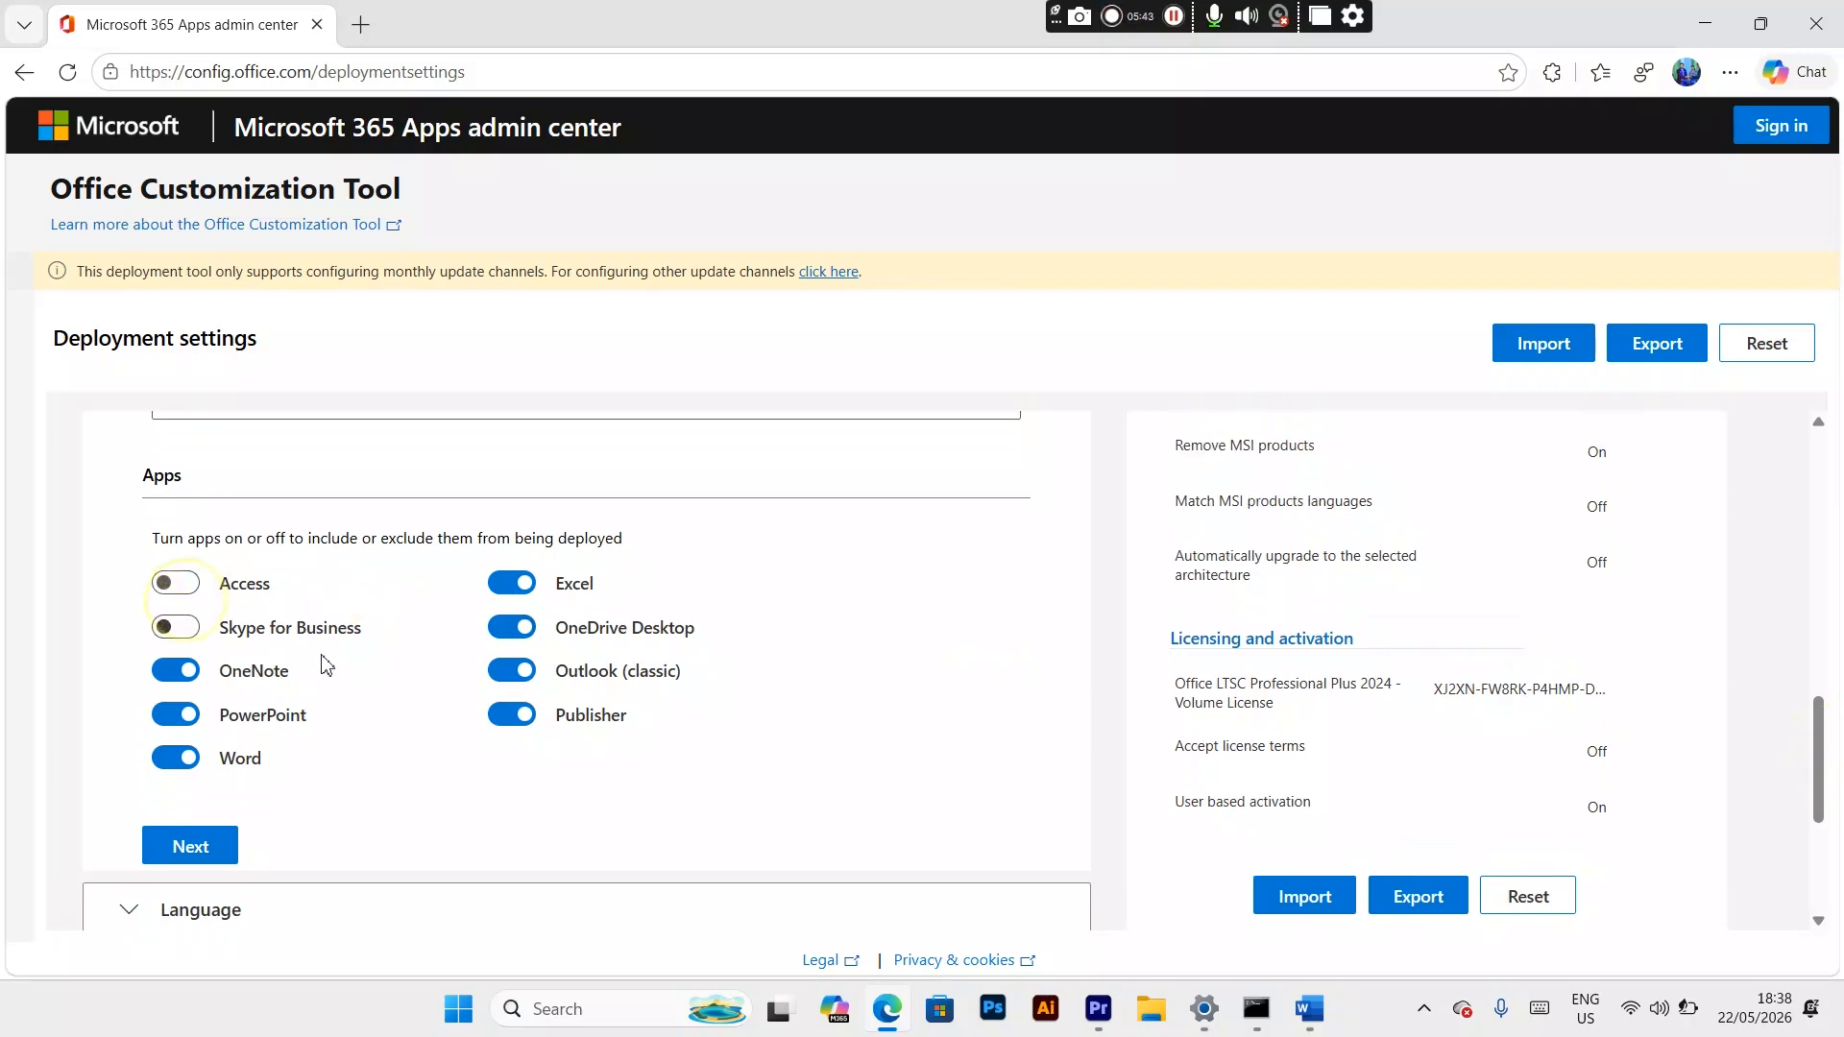
{"action": "left_click", "coordinate": [189, 585]}
{"action": "left_click", "coordinate": [189, 585]}
{"action": "left_click", "coordinate": [171, 669]}
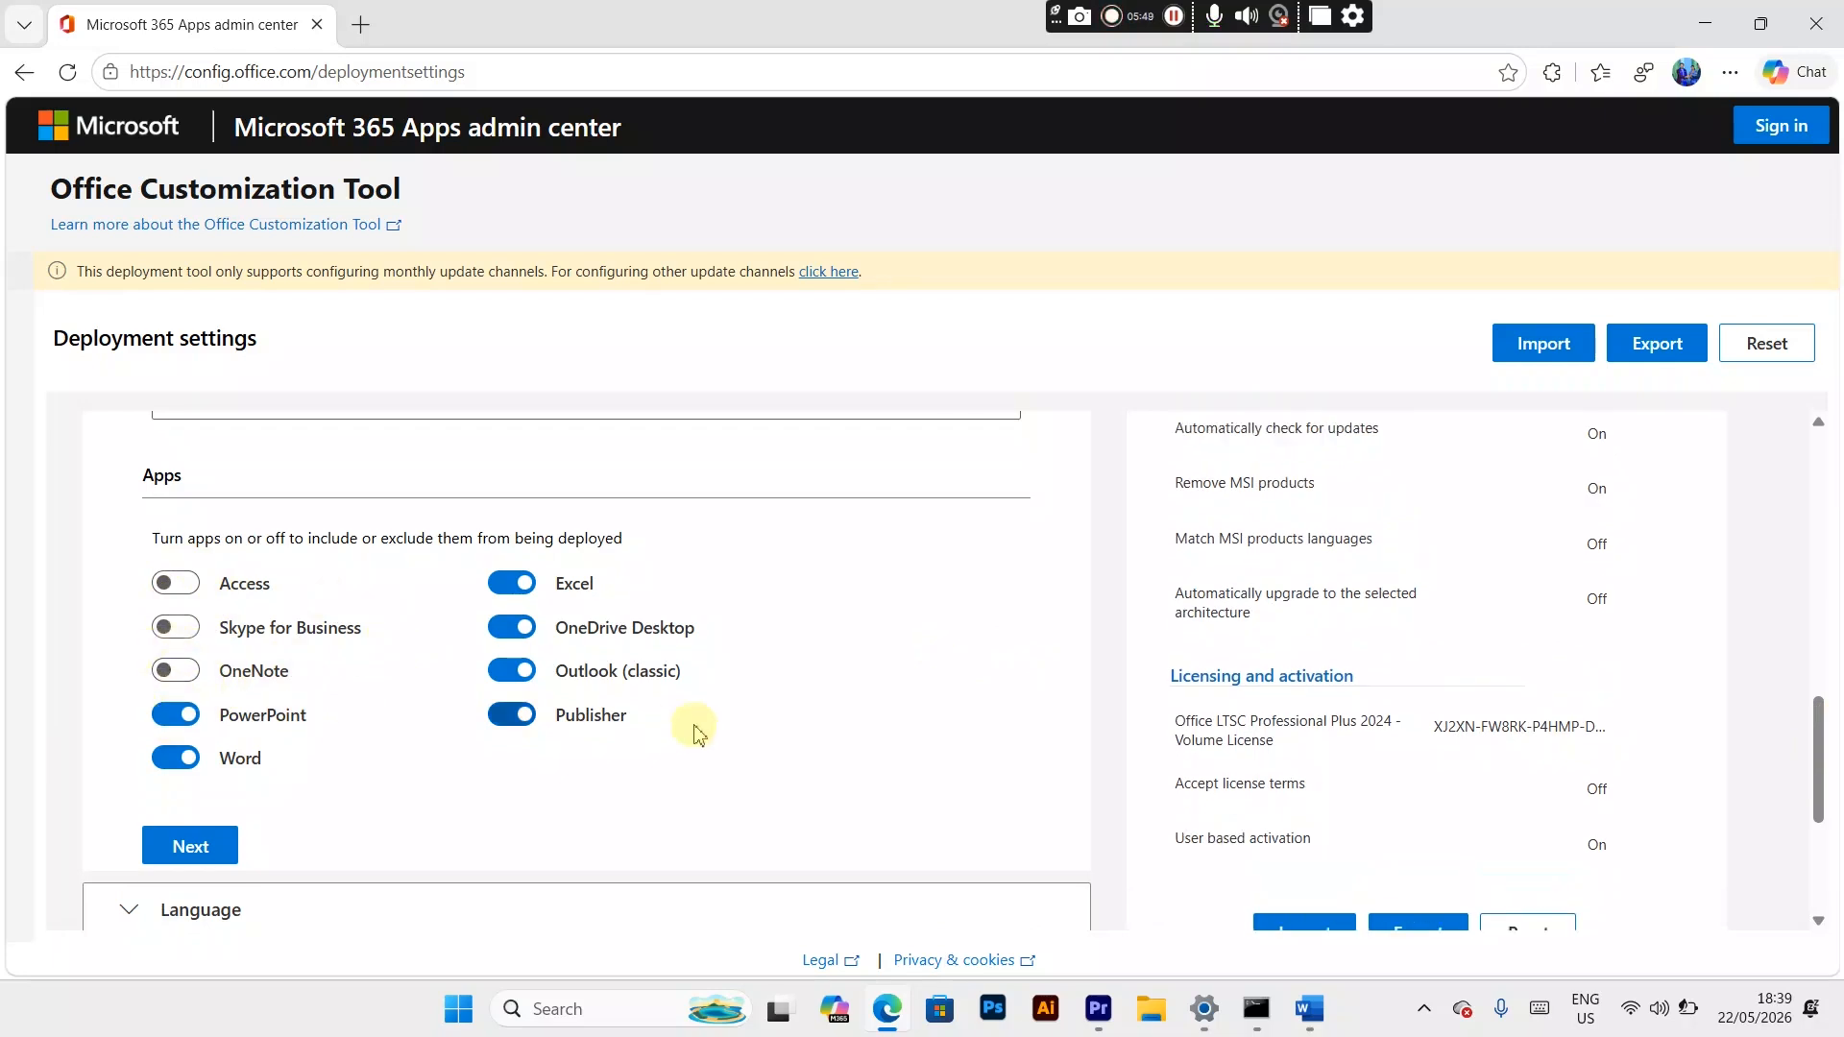
{"action": "left_click", "coordinate": [537, 724]}
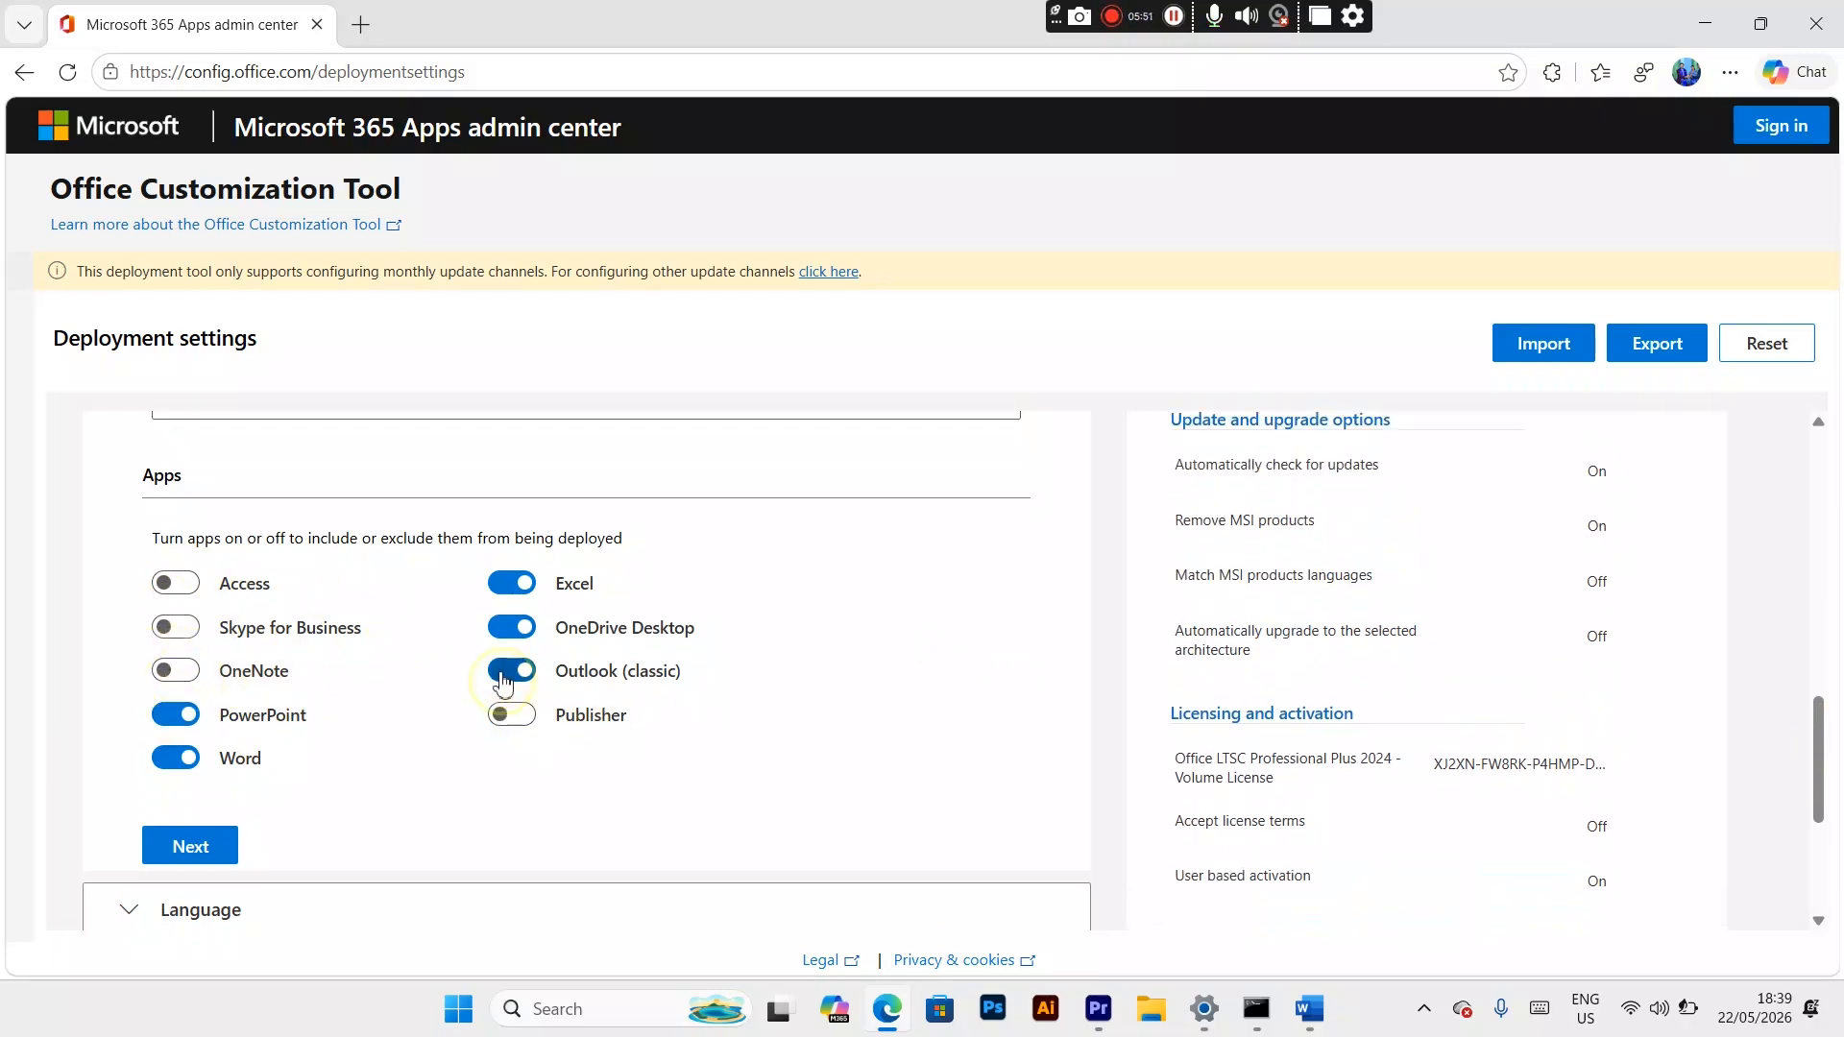
{"action": "left_click", "coordinate": [504, 677]}
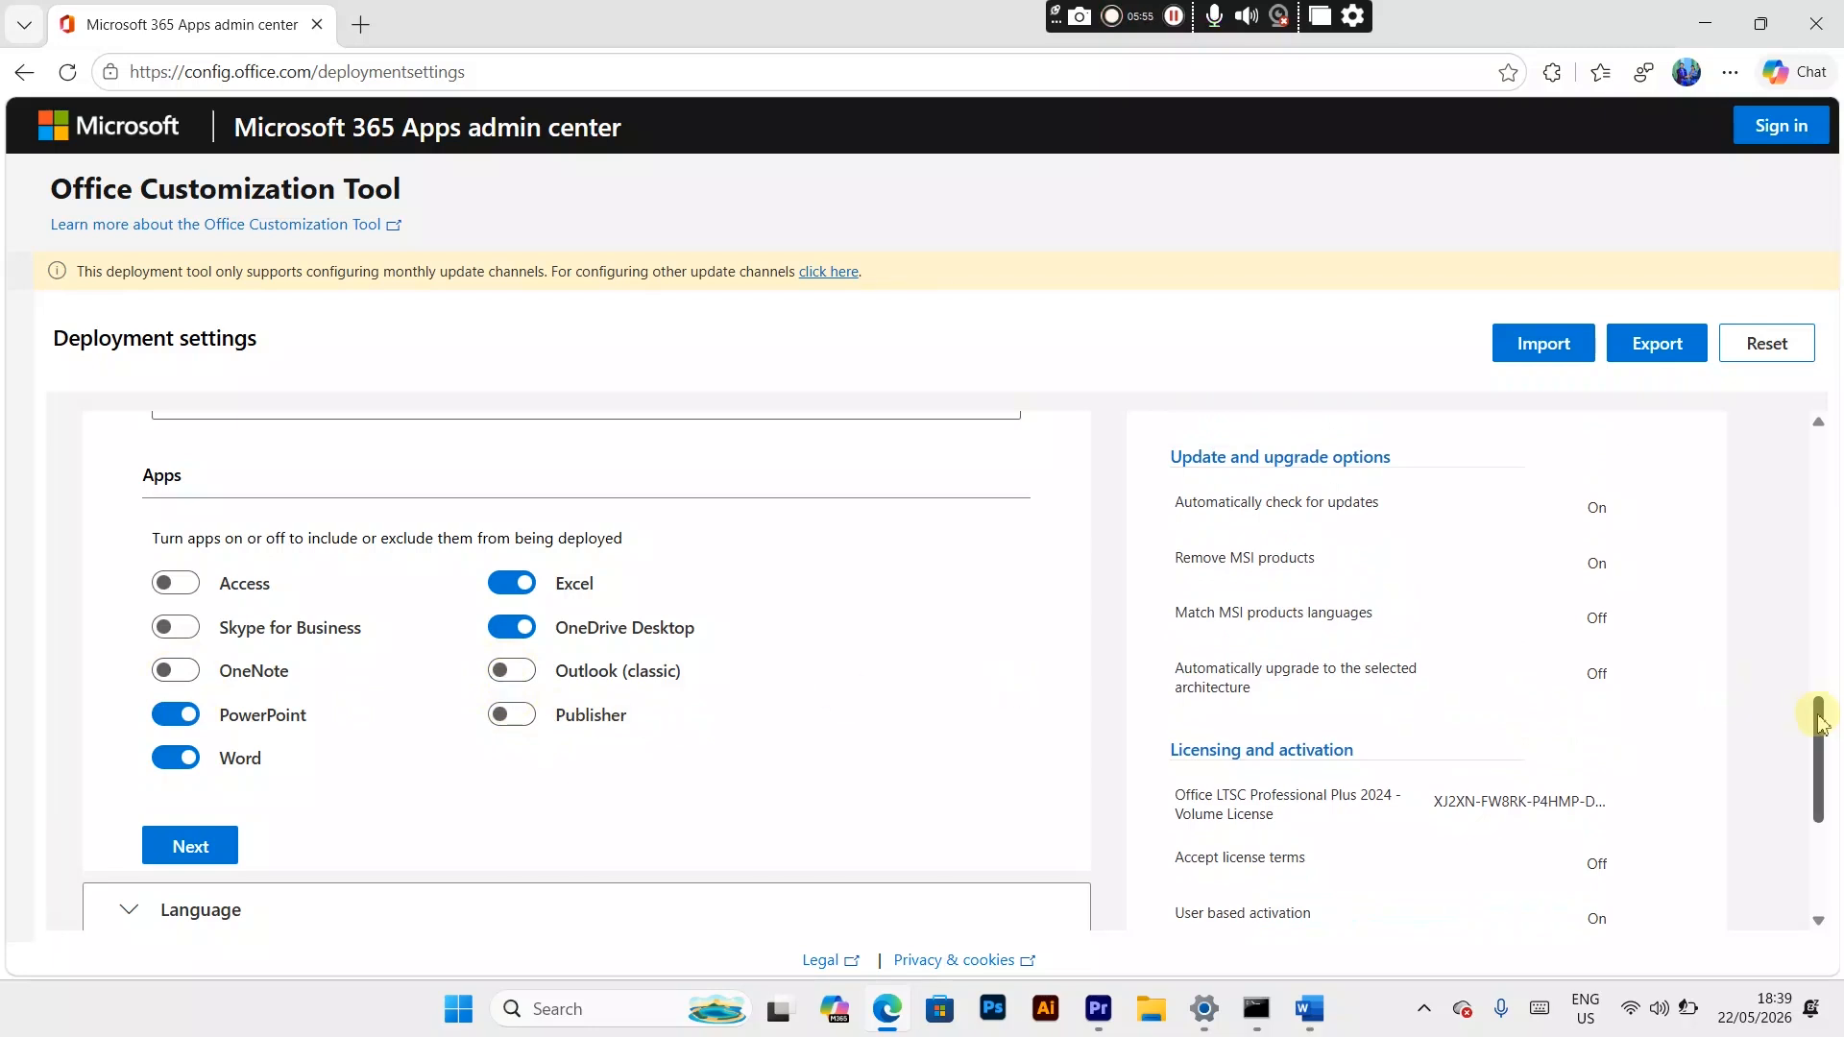
Step: Set the primary language of the deployment to English (United States)
{"action": "left_click_drag", "start_coordinate": [1815, 748], "coordinate": [1810, 834]}
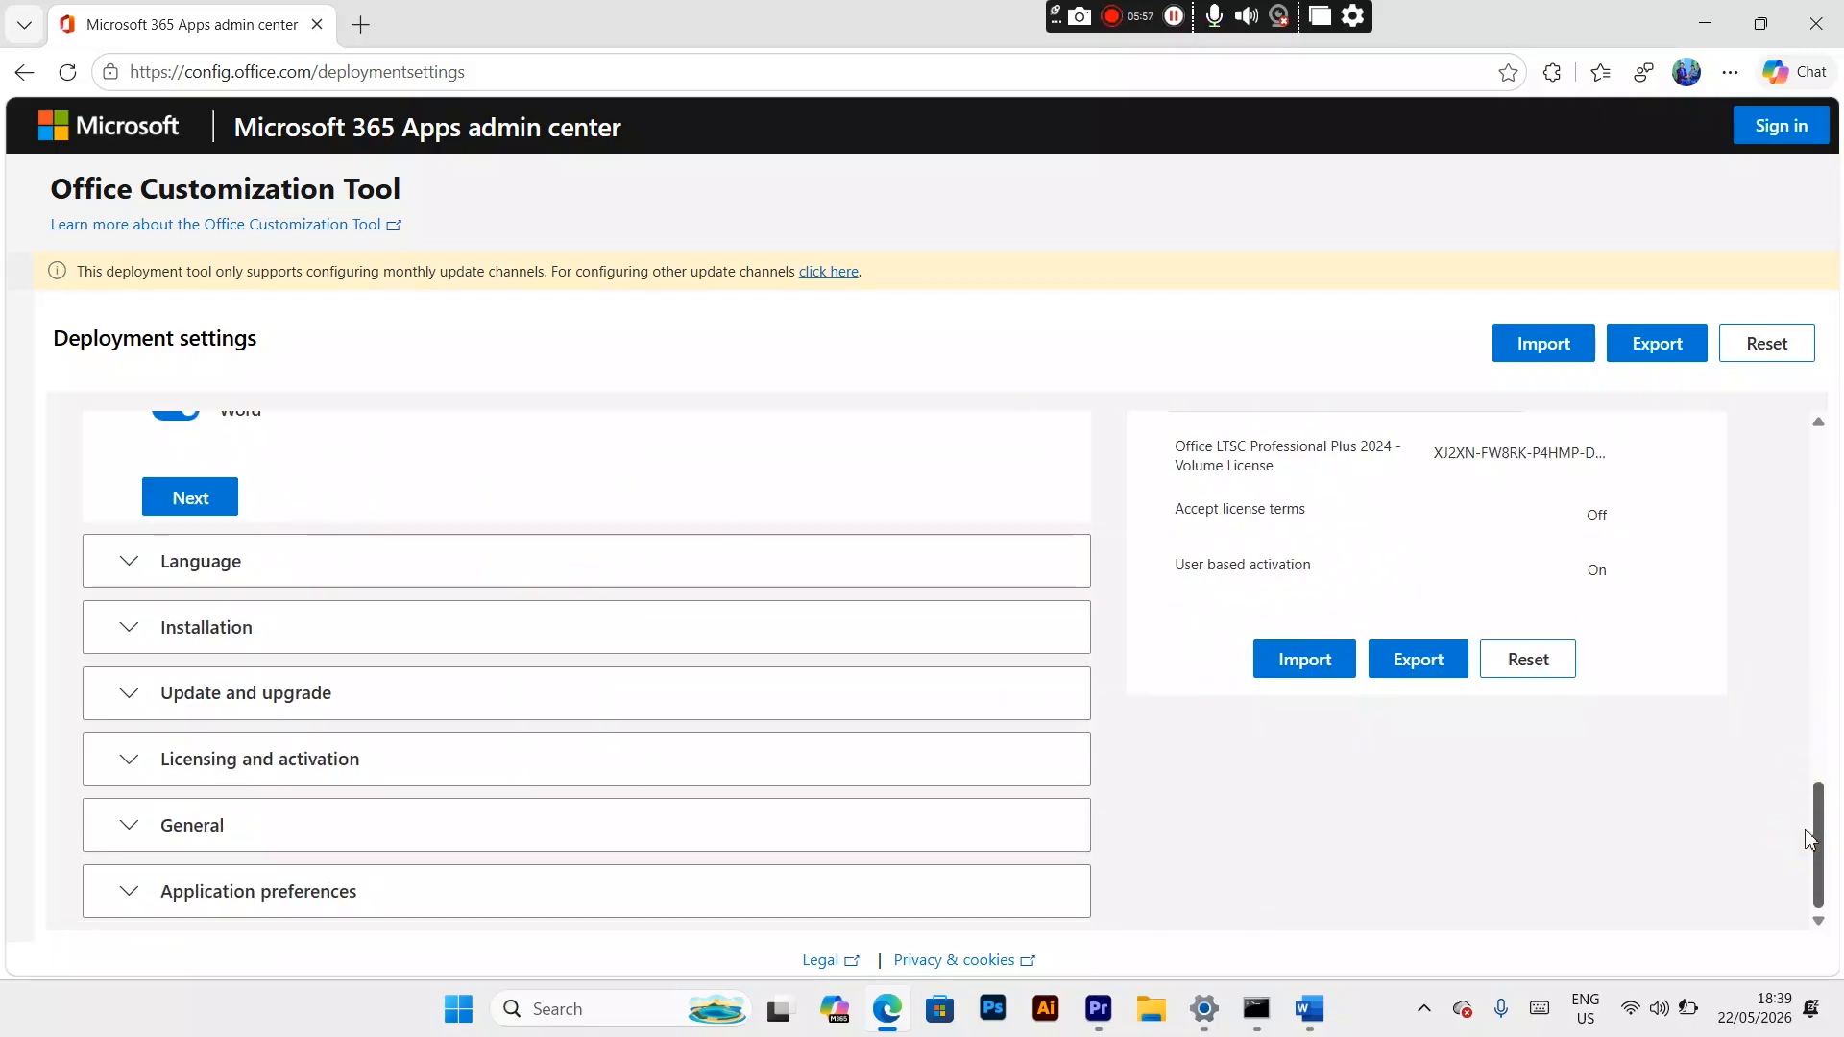
{"action": "left_click", "coordinate": [836, 584]}
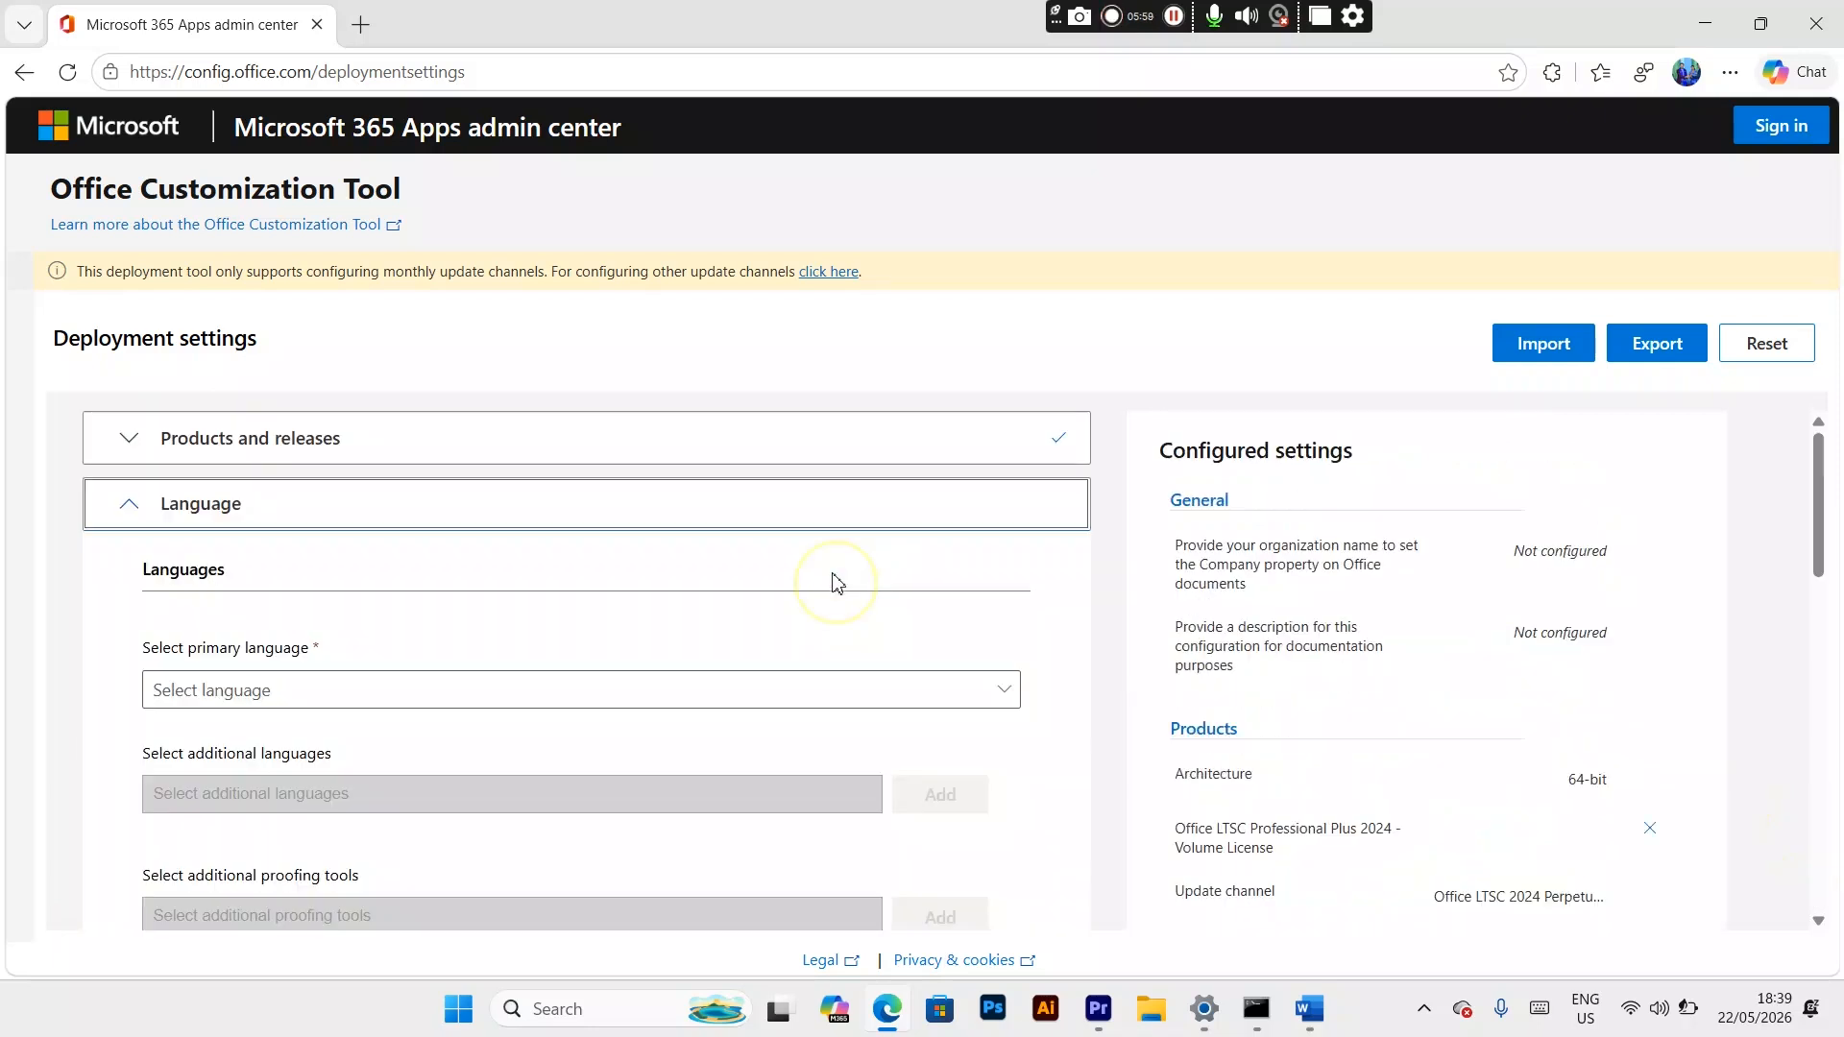
{"action": "left_click", "coordinate": [522, 706]}
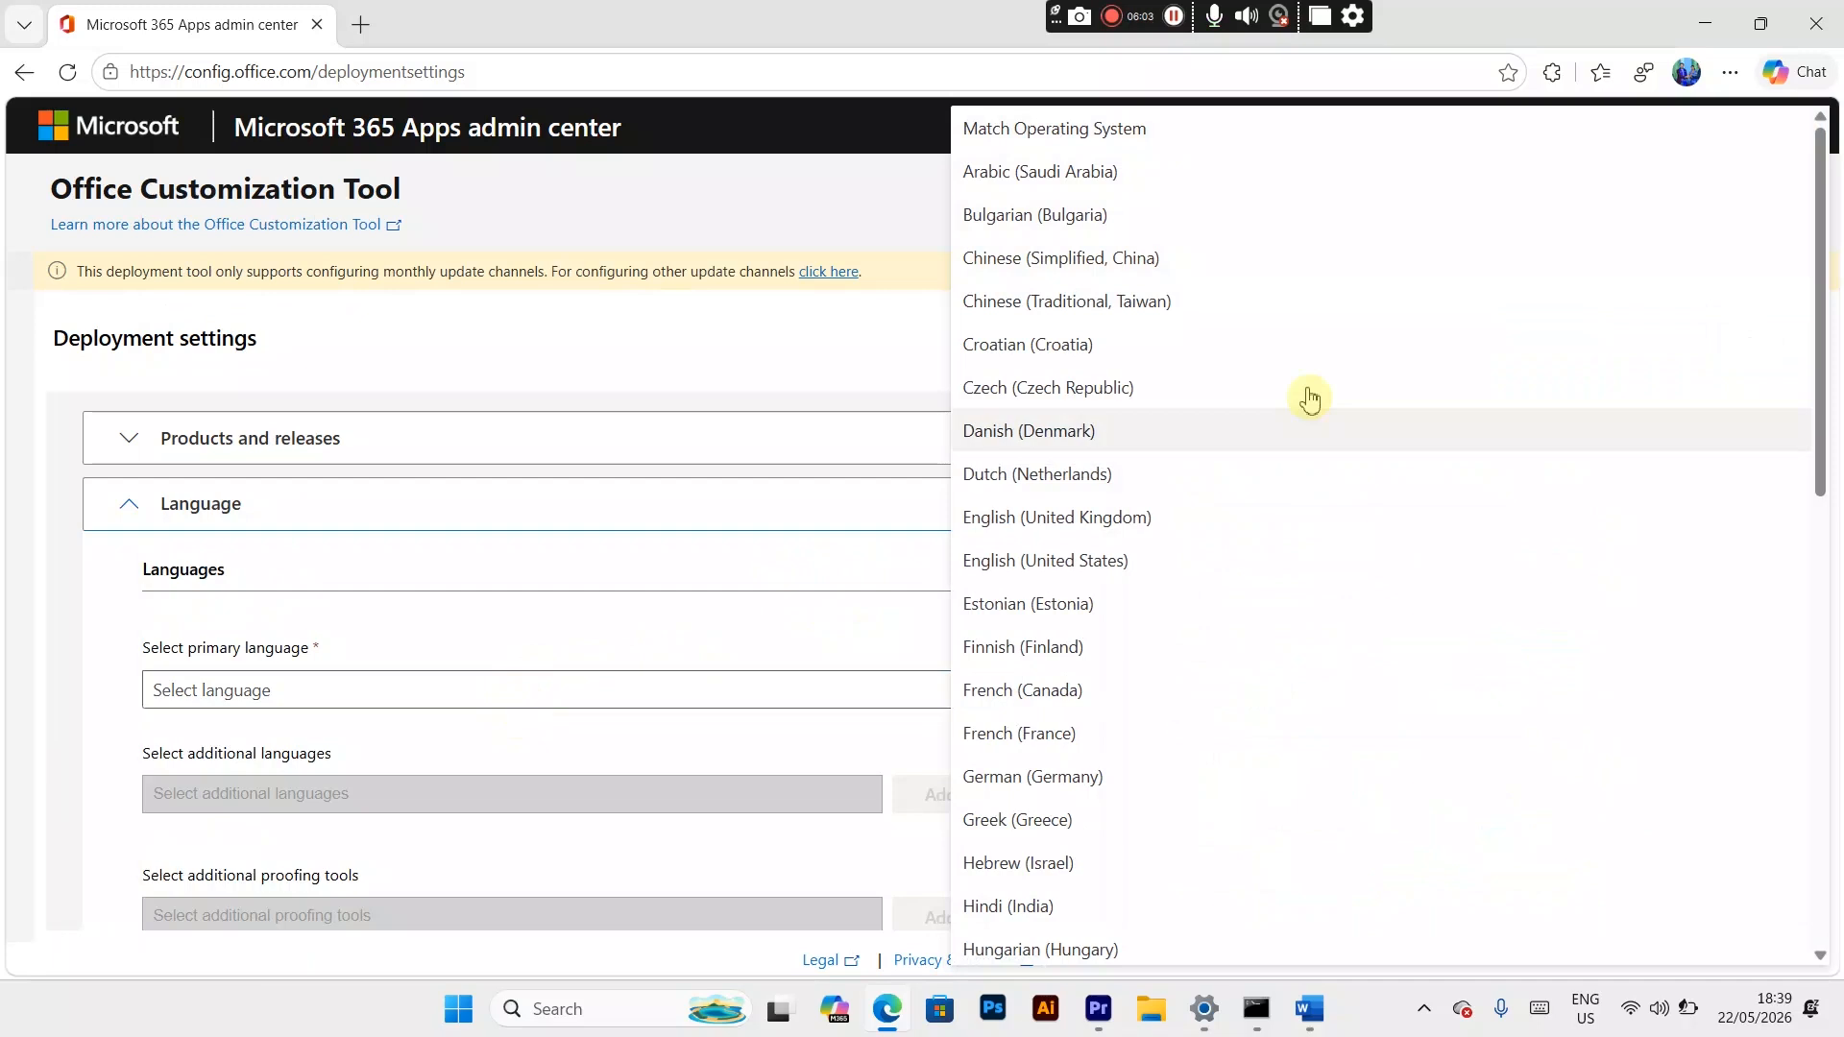
{"action": "left_click", "coordinate": [1078, 566]}
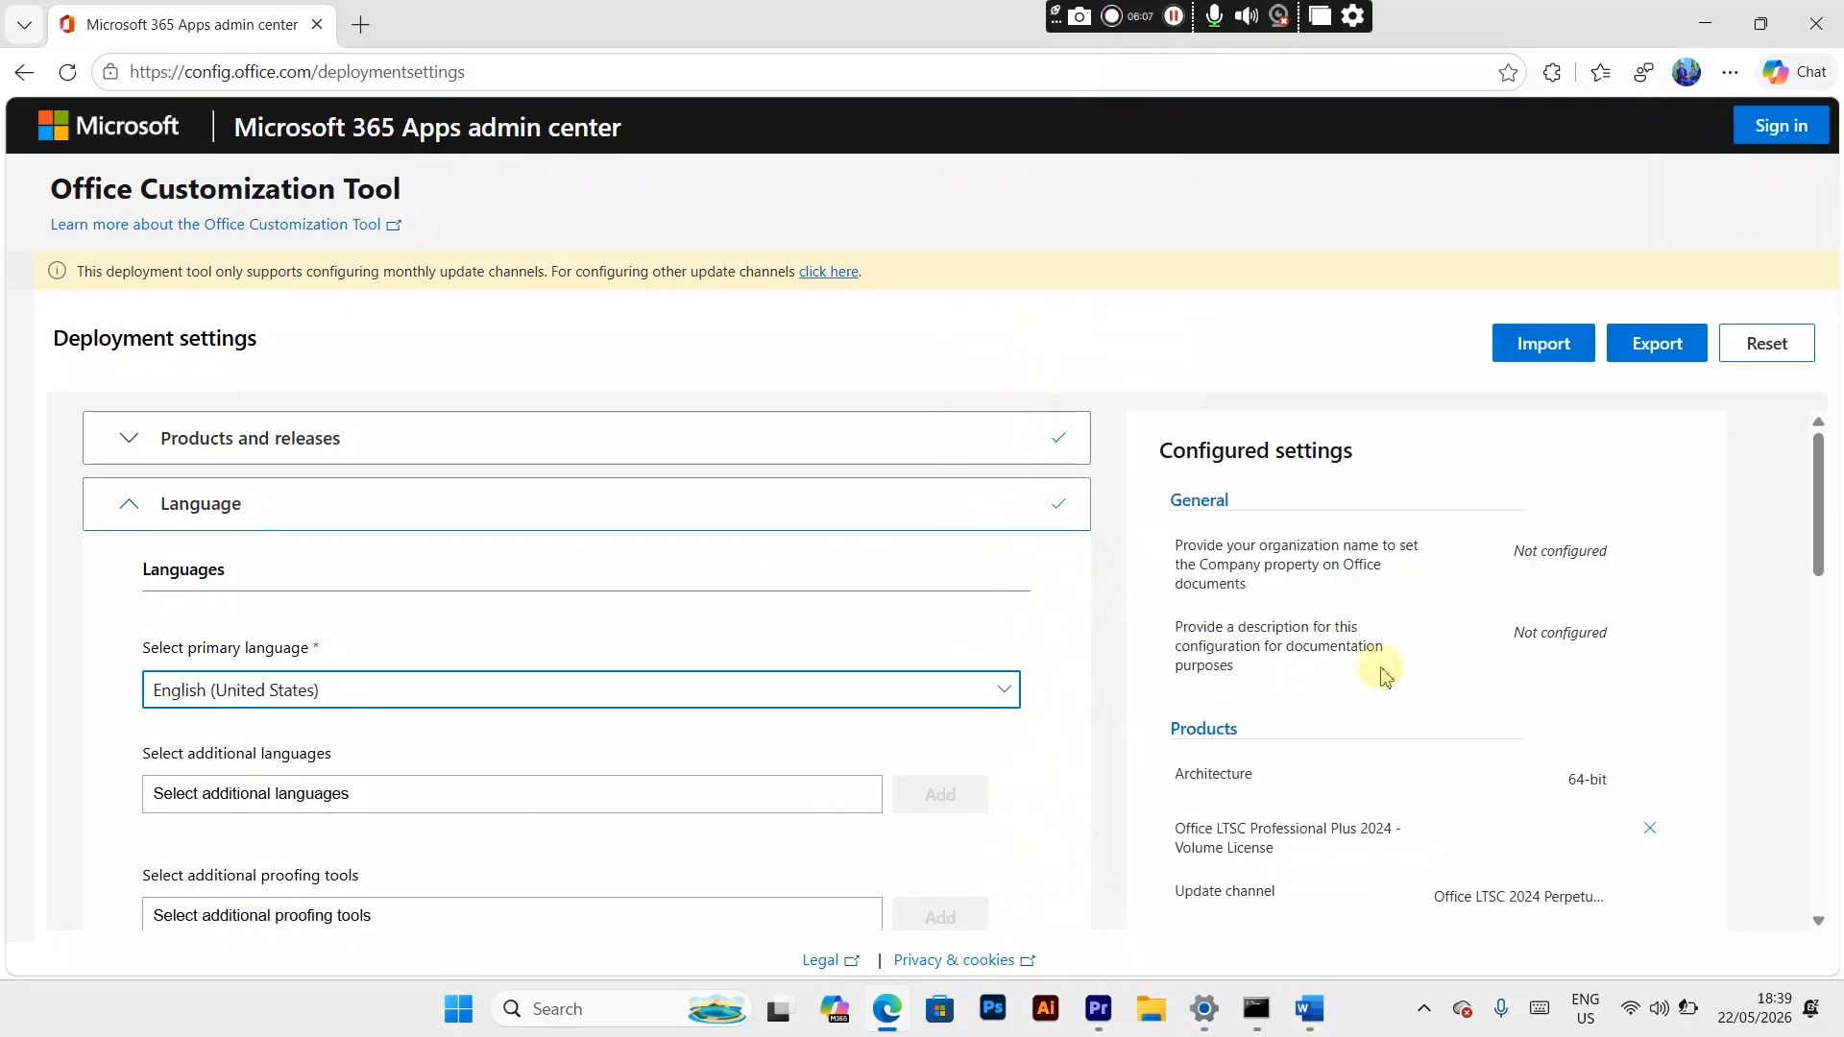
Step: Export the configuration with Office Open XML formats as the default file format, accepting the license terms and using the file name Configuration
{"action": "mouse_move", "coordinate": [1815, 569]}
{"action": "left_mouse_down"}
{"action": "mouse_move", "coordinate": [1834, 716]}
{"action": "mouse_move", "coordinate": [1819, 561]}
{"action": "left_mouse_up"}
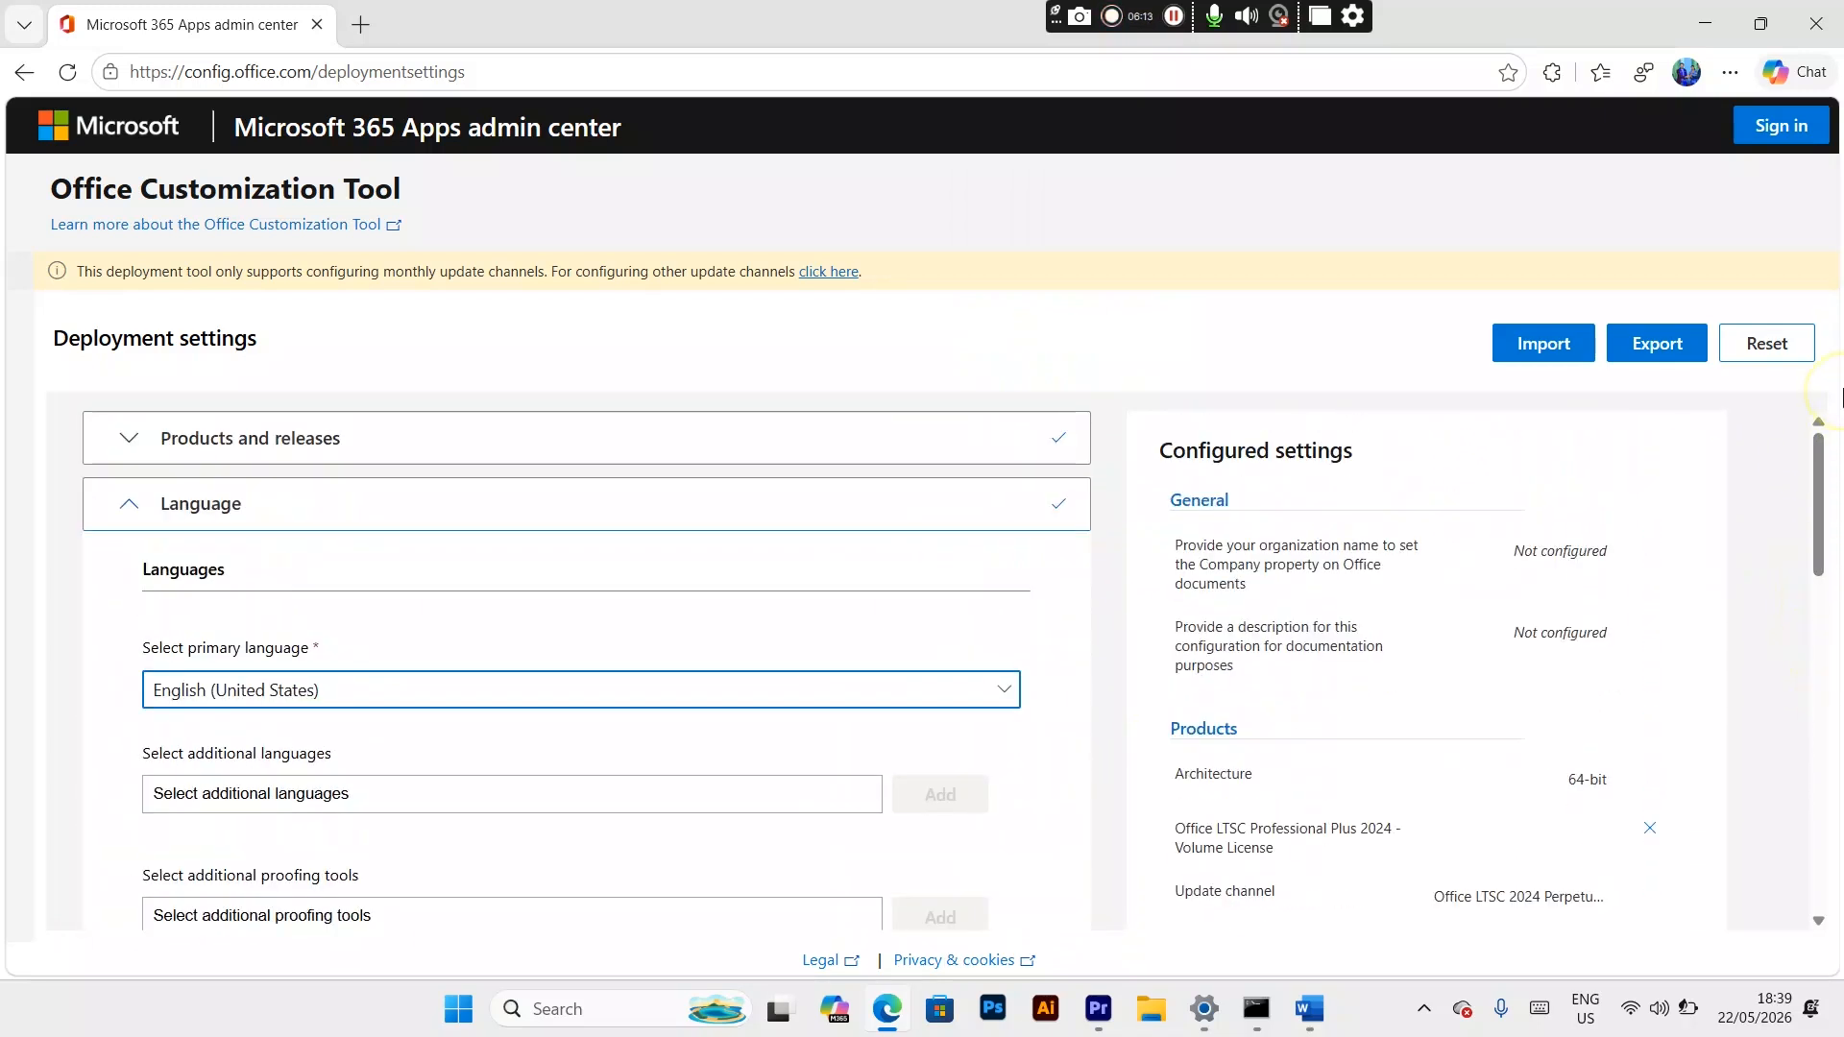
{"action": "left_click", "coordinate": [1663, 348]}
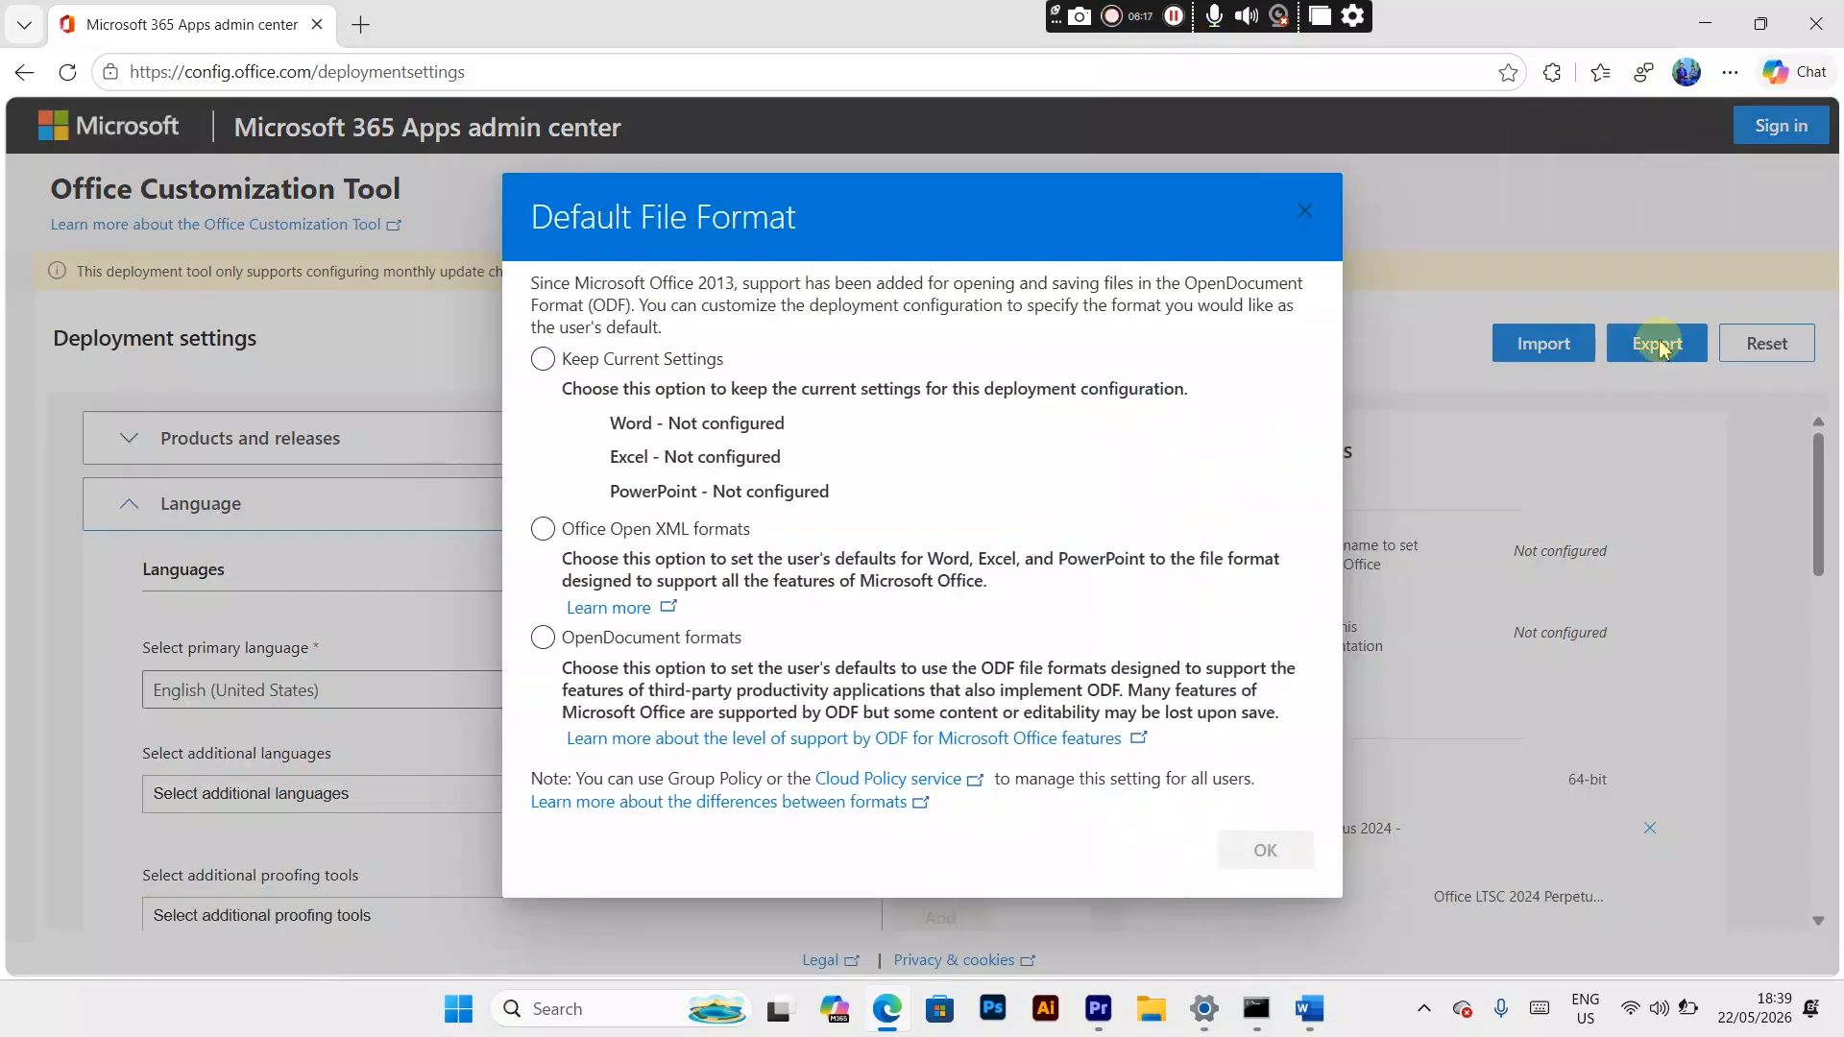
{"action": "left_click", "coordinate": [542, 530]}
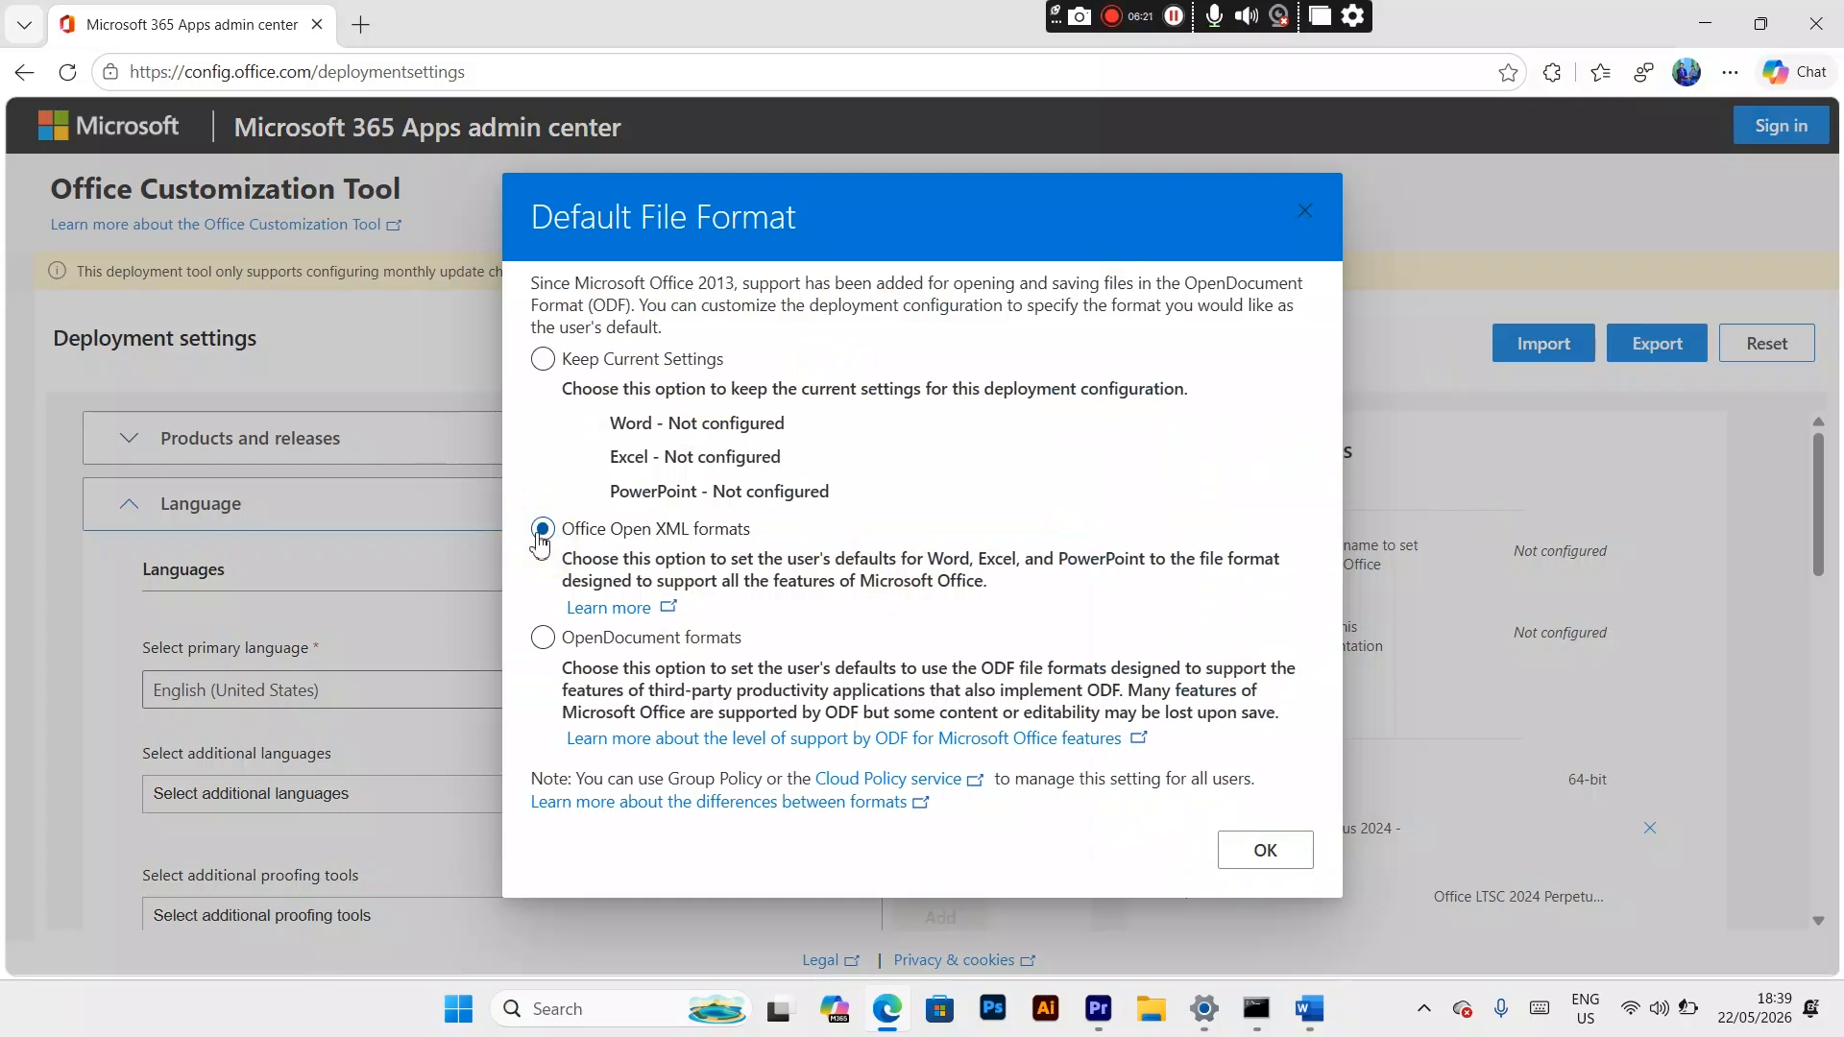
{"action": "left_click", "coordinate": [1282, 853]}
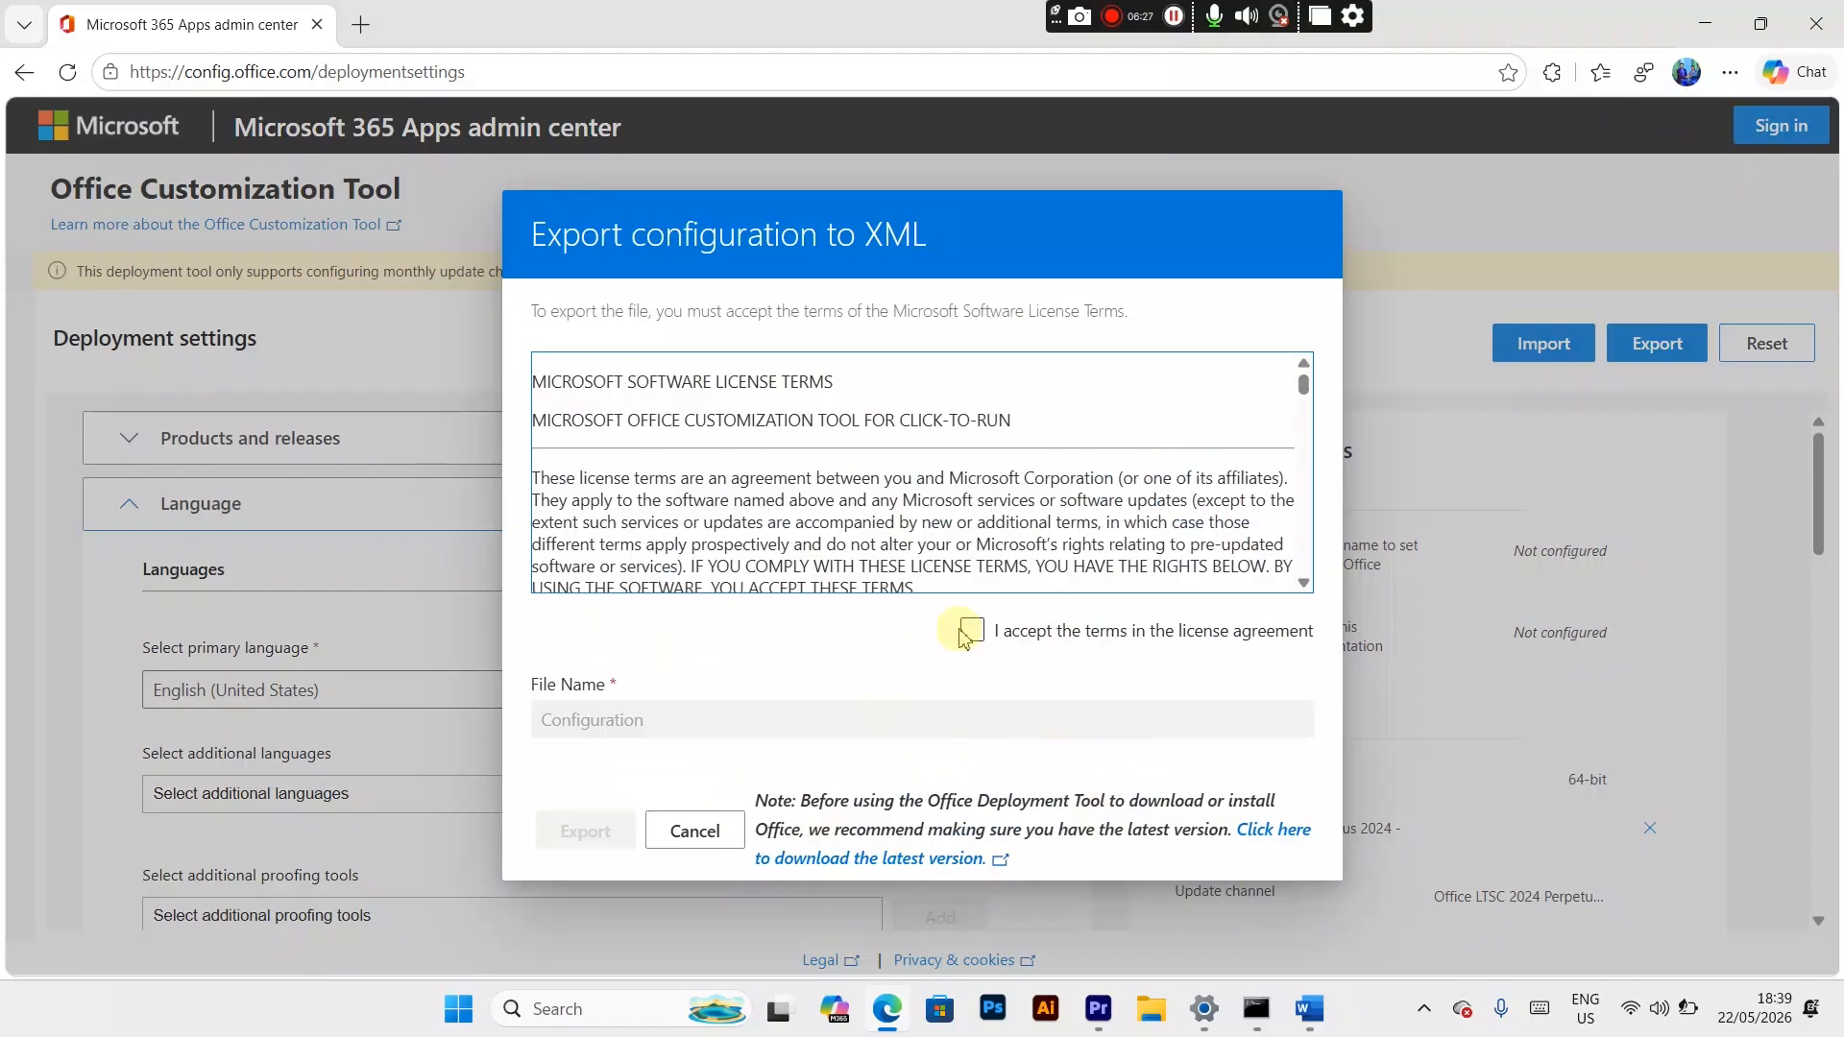
{"action": "left_click", "coordinate": [973, 634]}
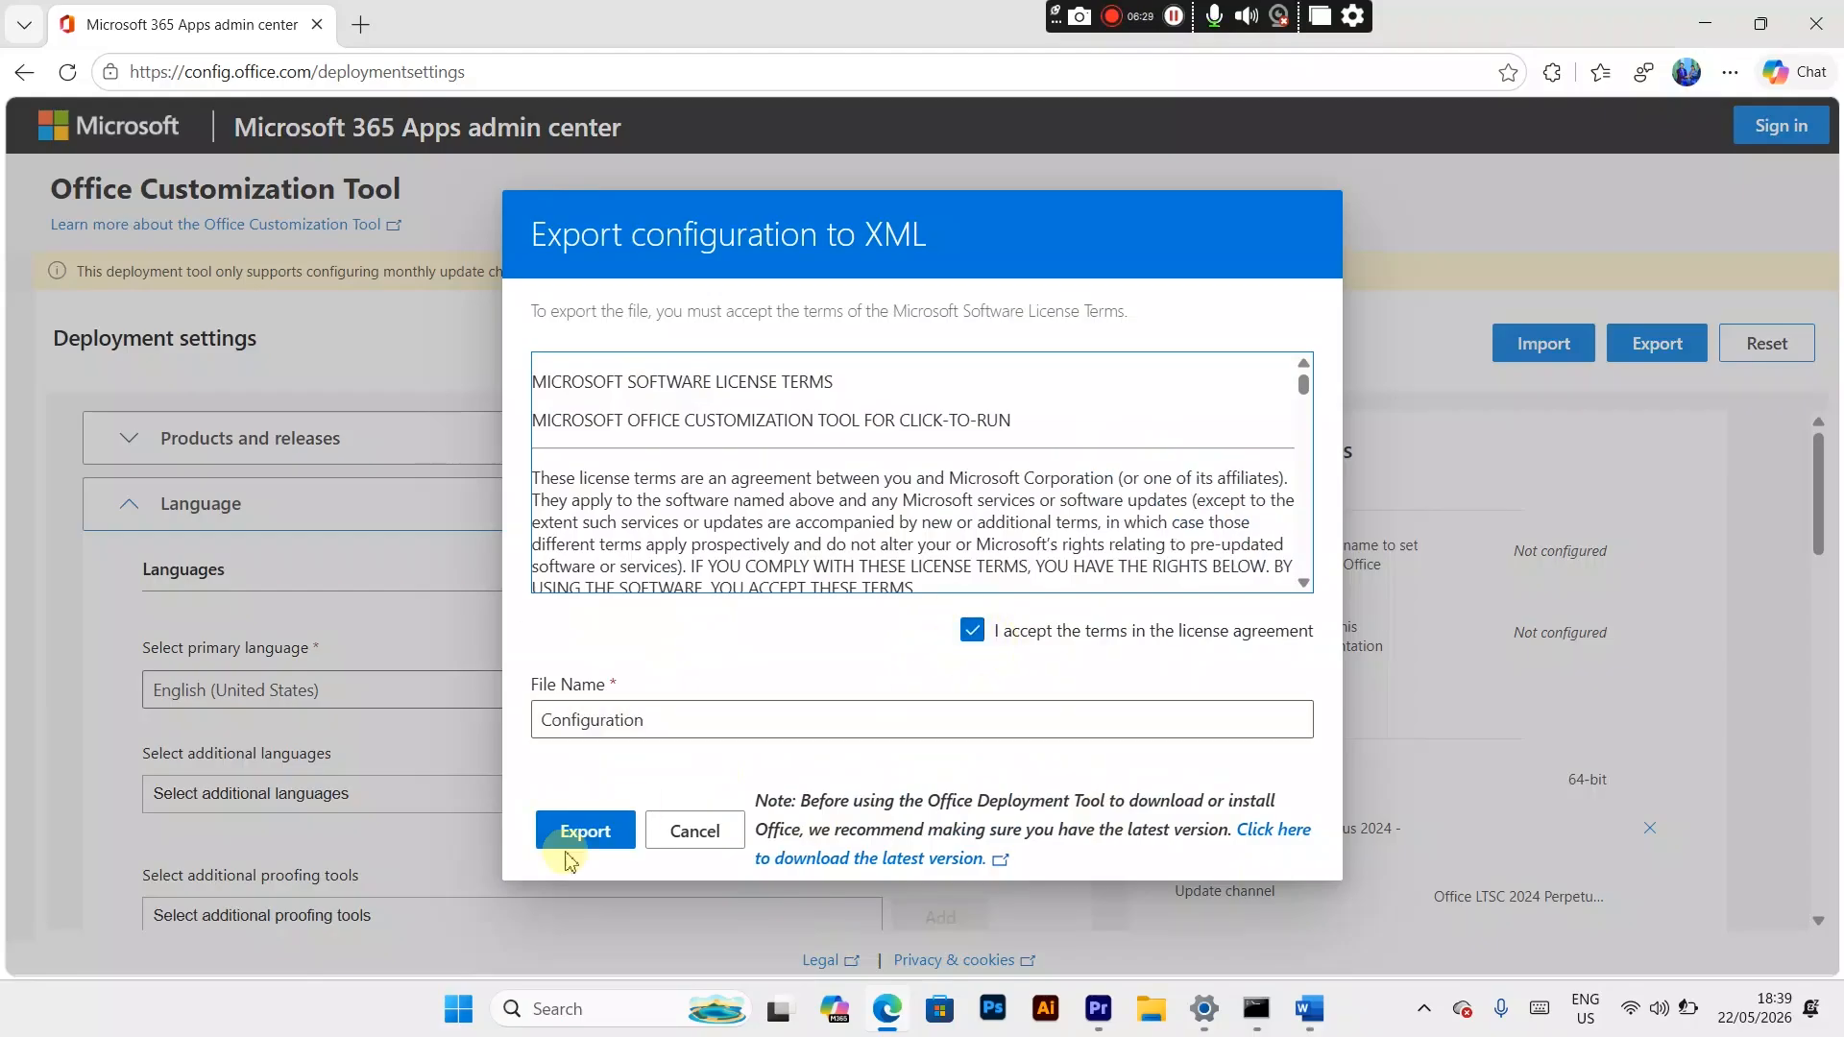
{"action": "left_click", "coordinate": [589, 833]}
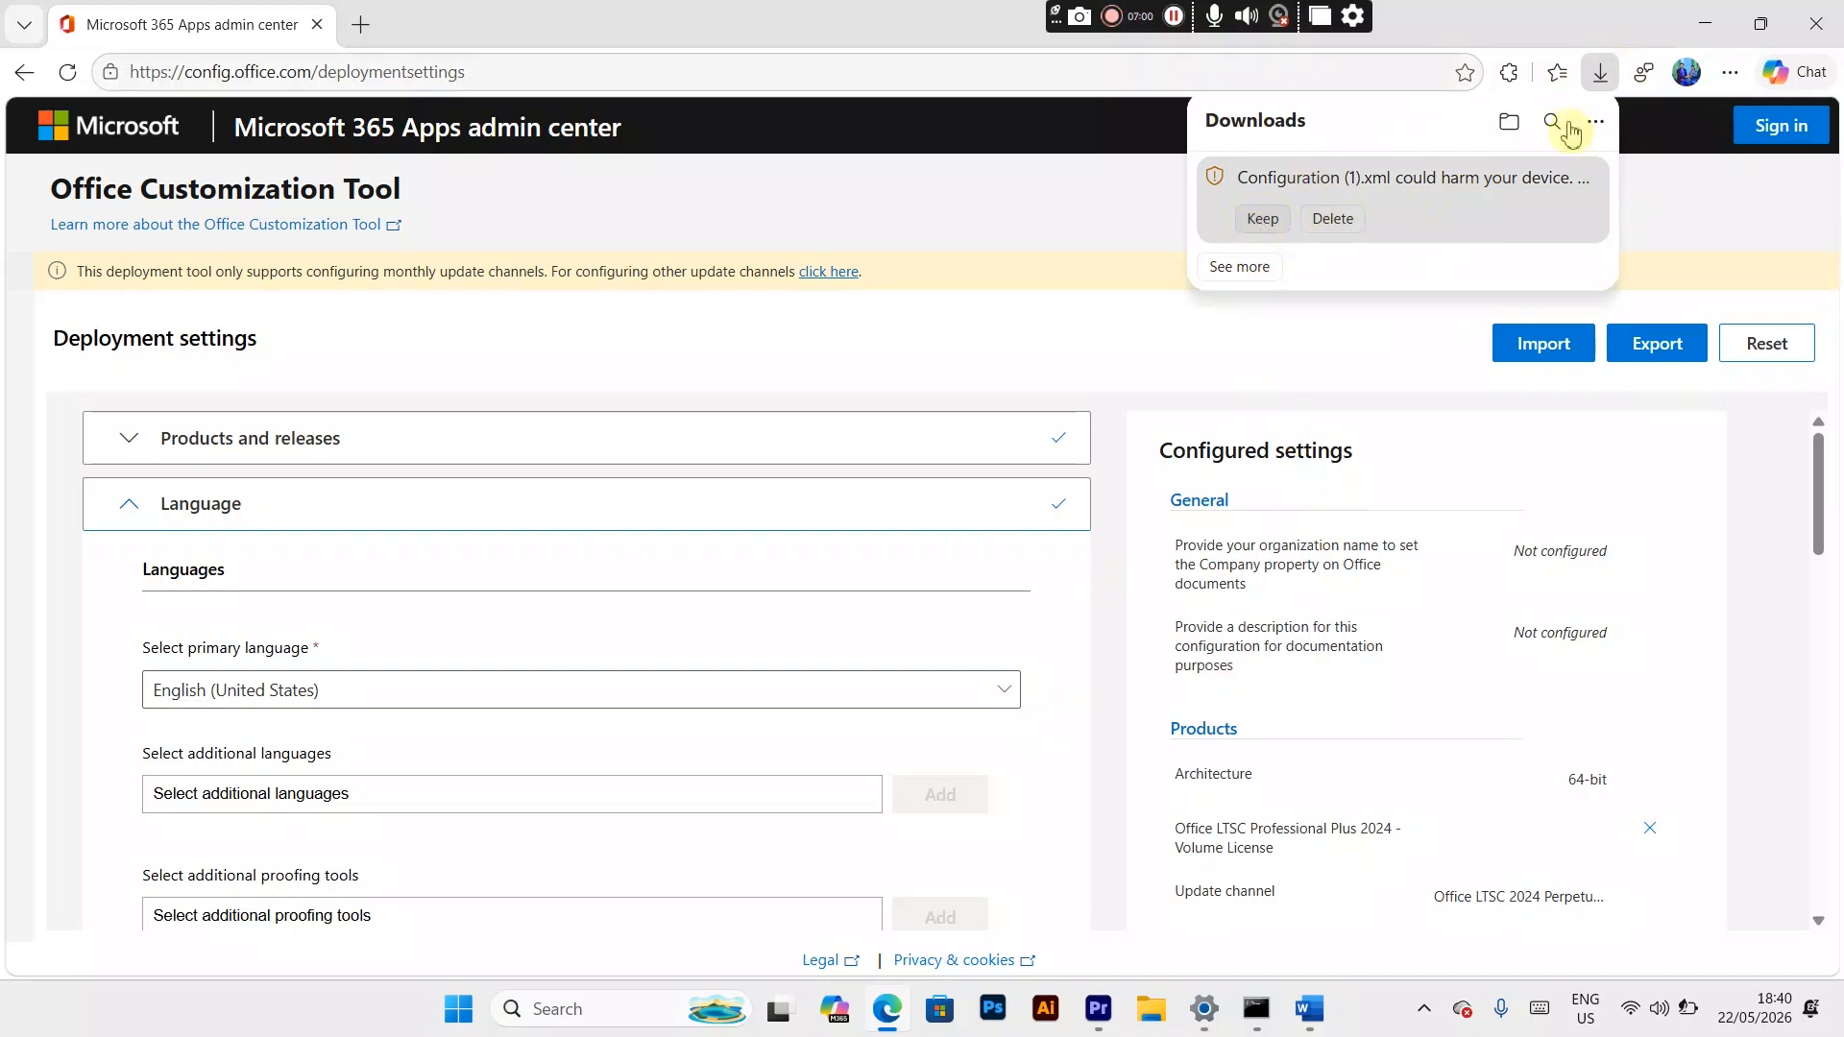
Step: Check the browser's downloads for the exported configuration file, and minimize the browser window
{"action": "left_click", "coordinate": [1732, 77]}
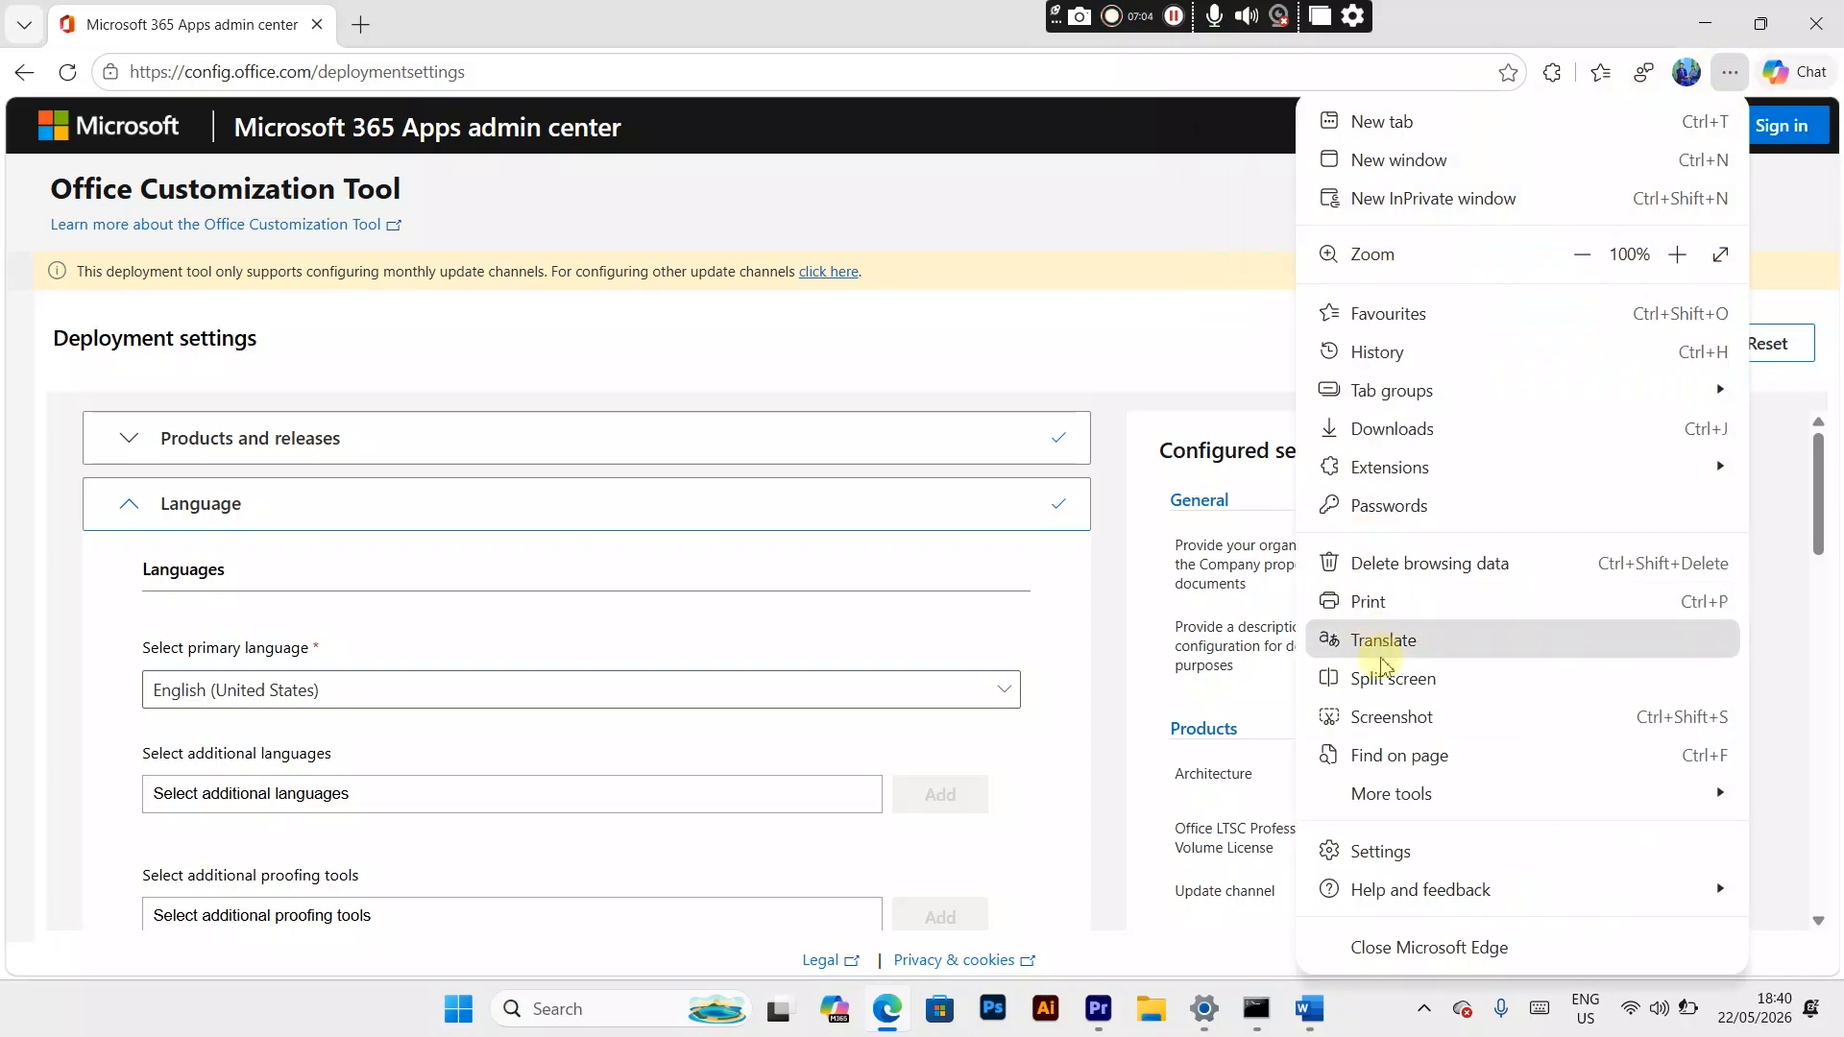
{"action": "left_click", "coordinate": [1392, 432]}
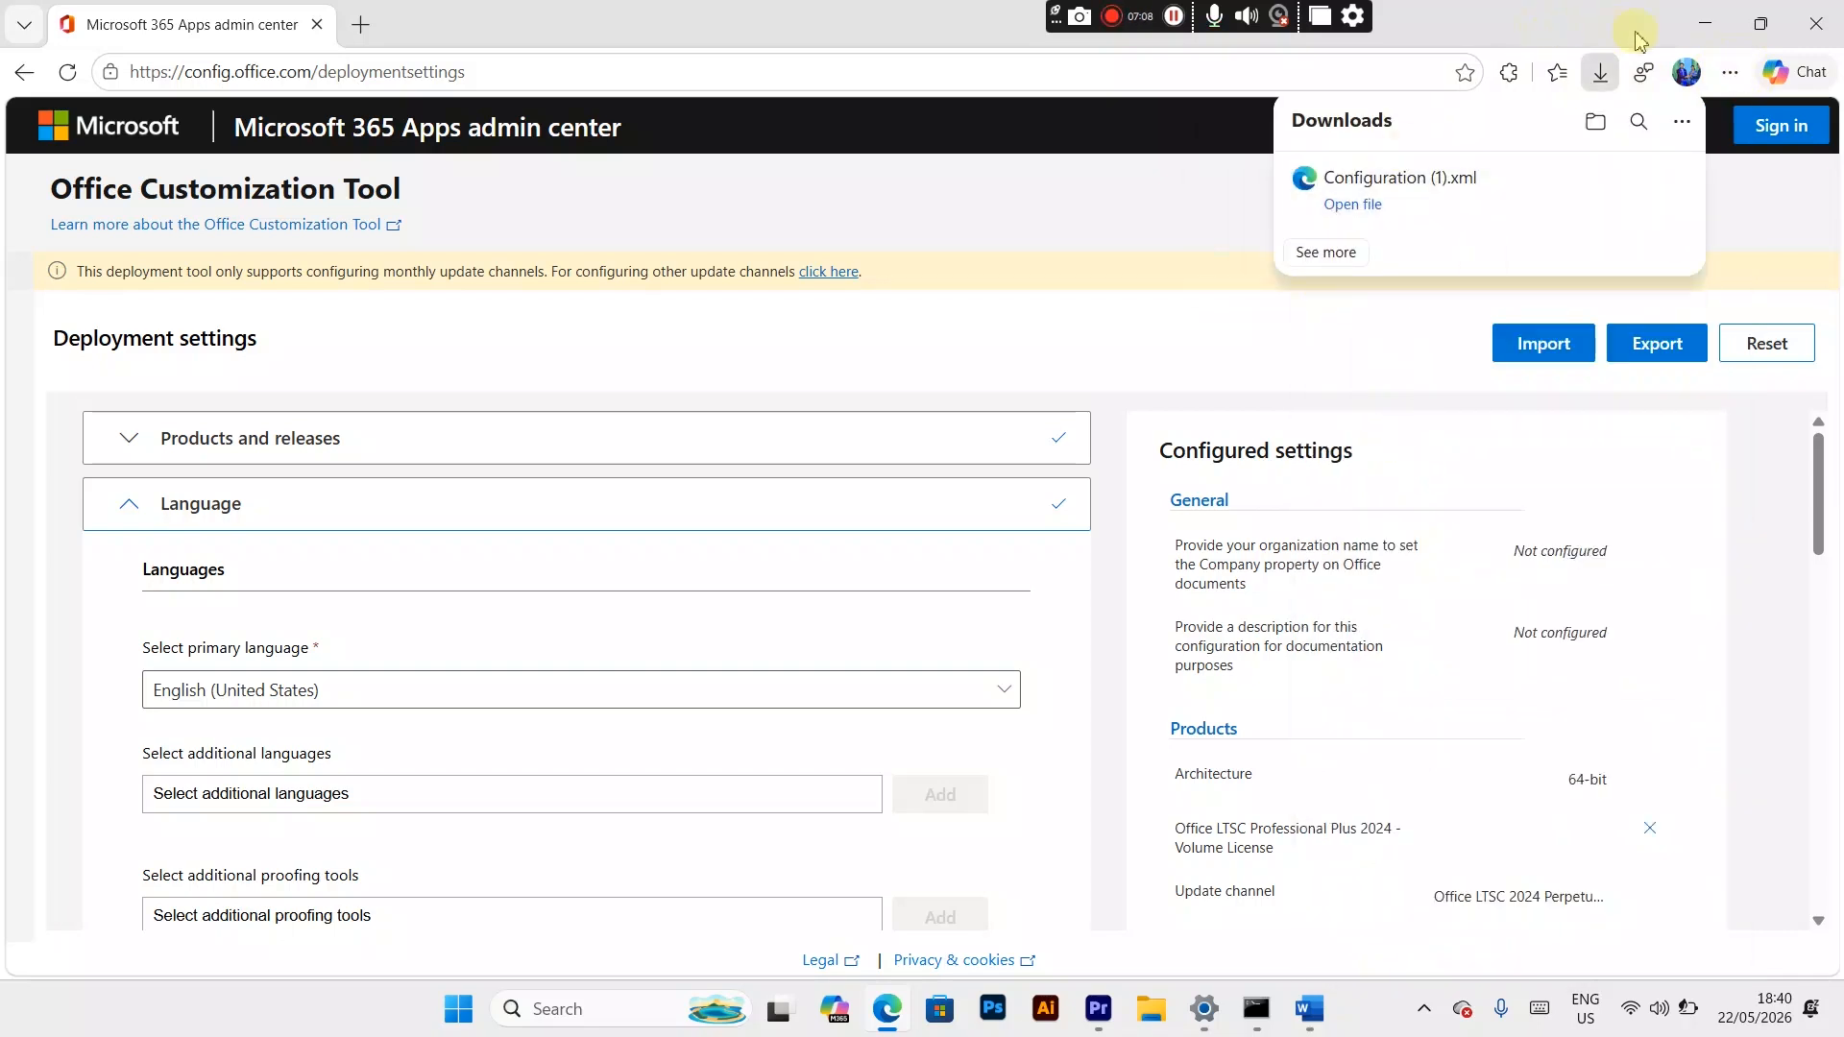
{"action": "left_click", "coordinate": [1701, 40]}
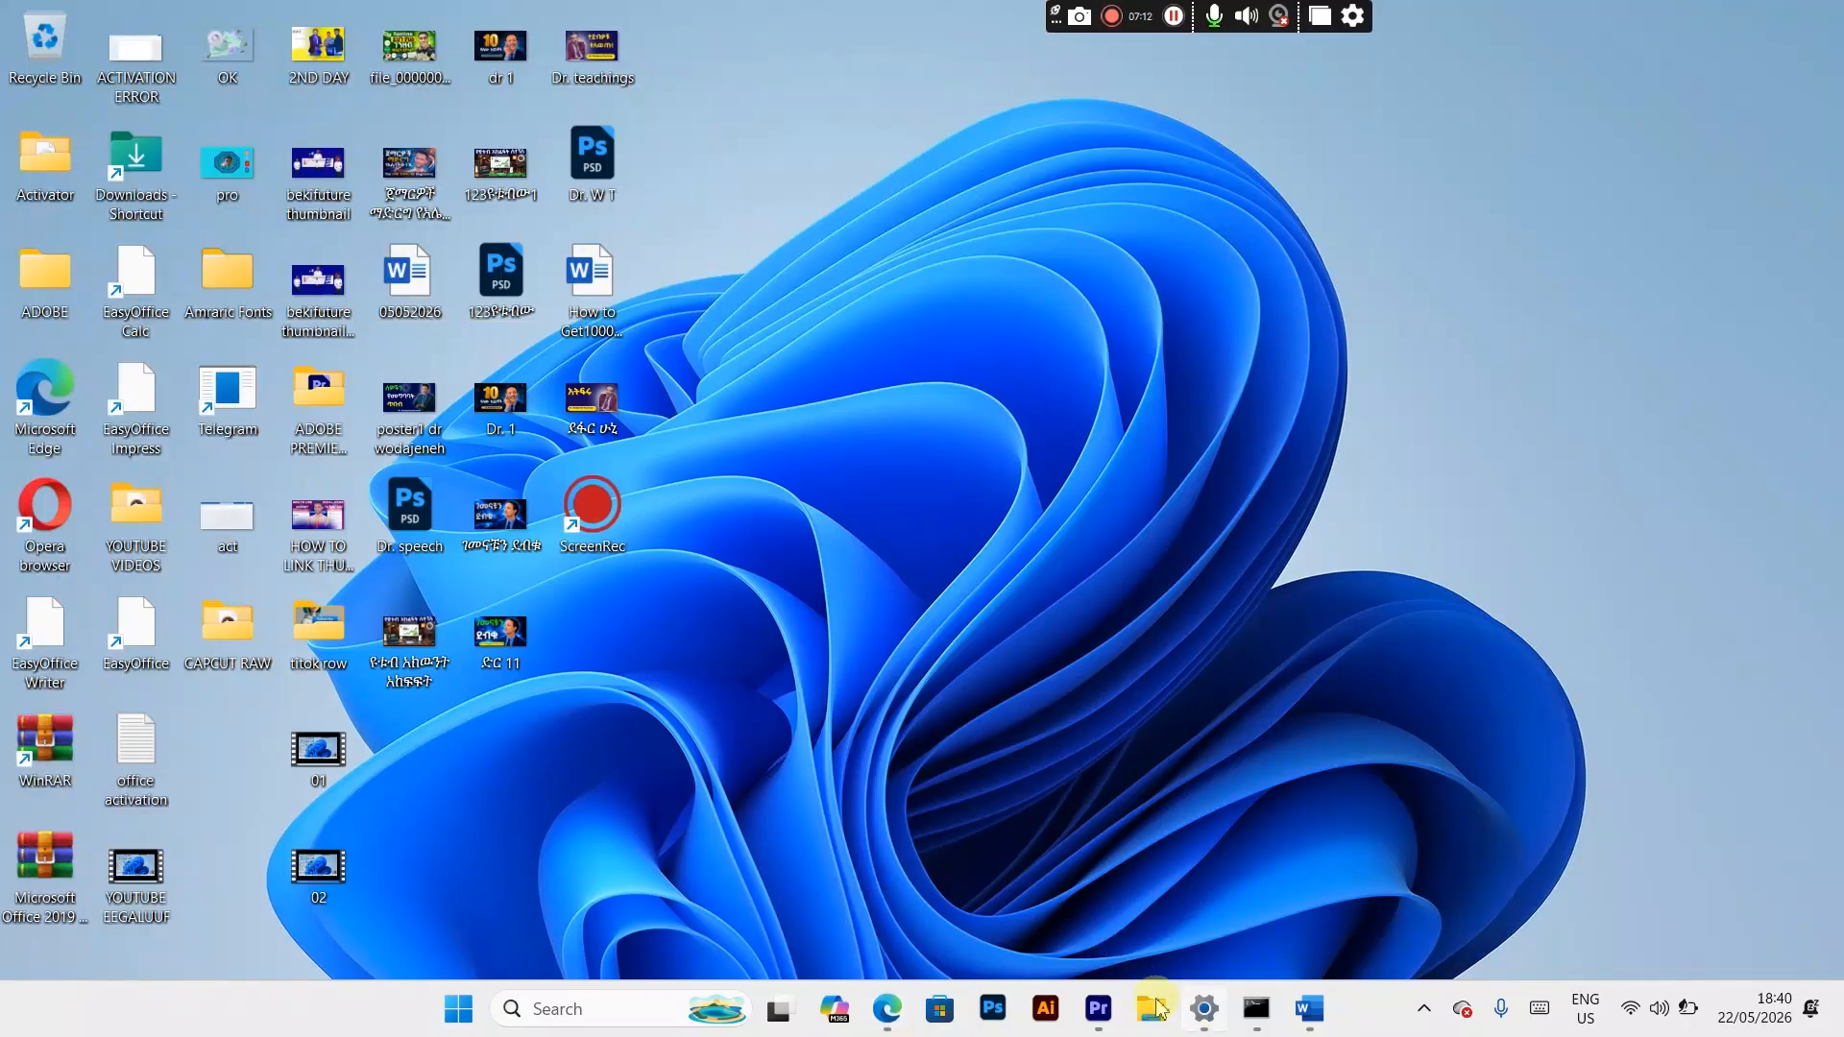
Step: Search Windows for Control Panel and open it
{"action": "left_click", "coordinate": [580, 1011]}
{"action": "type", "text": "contro"}
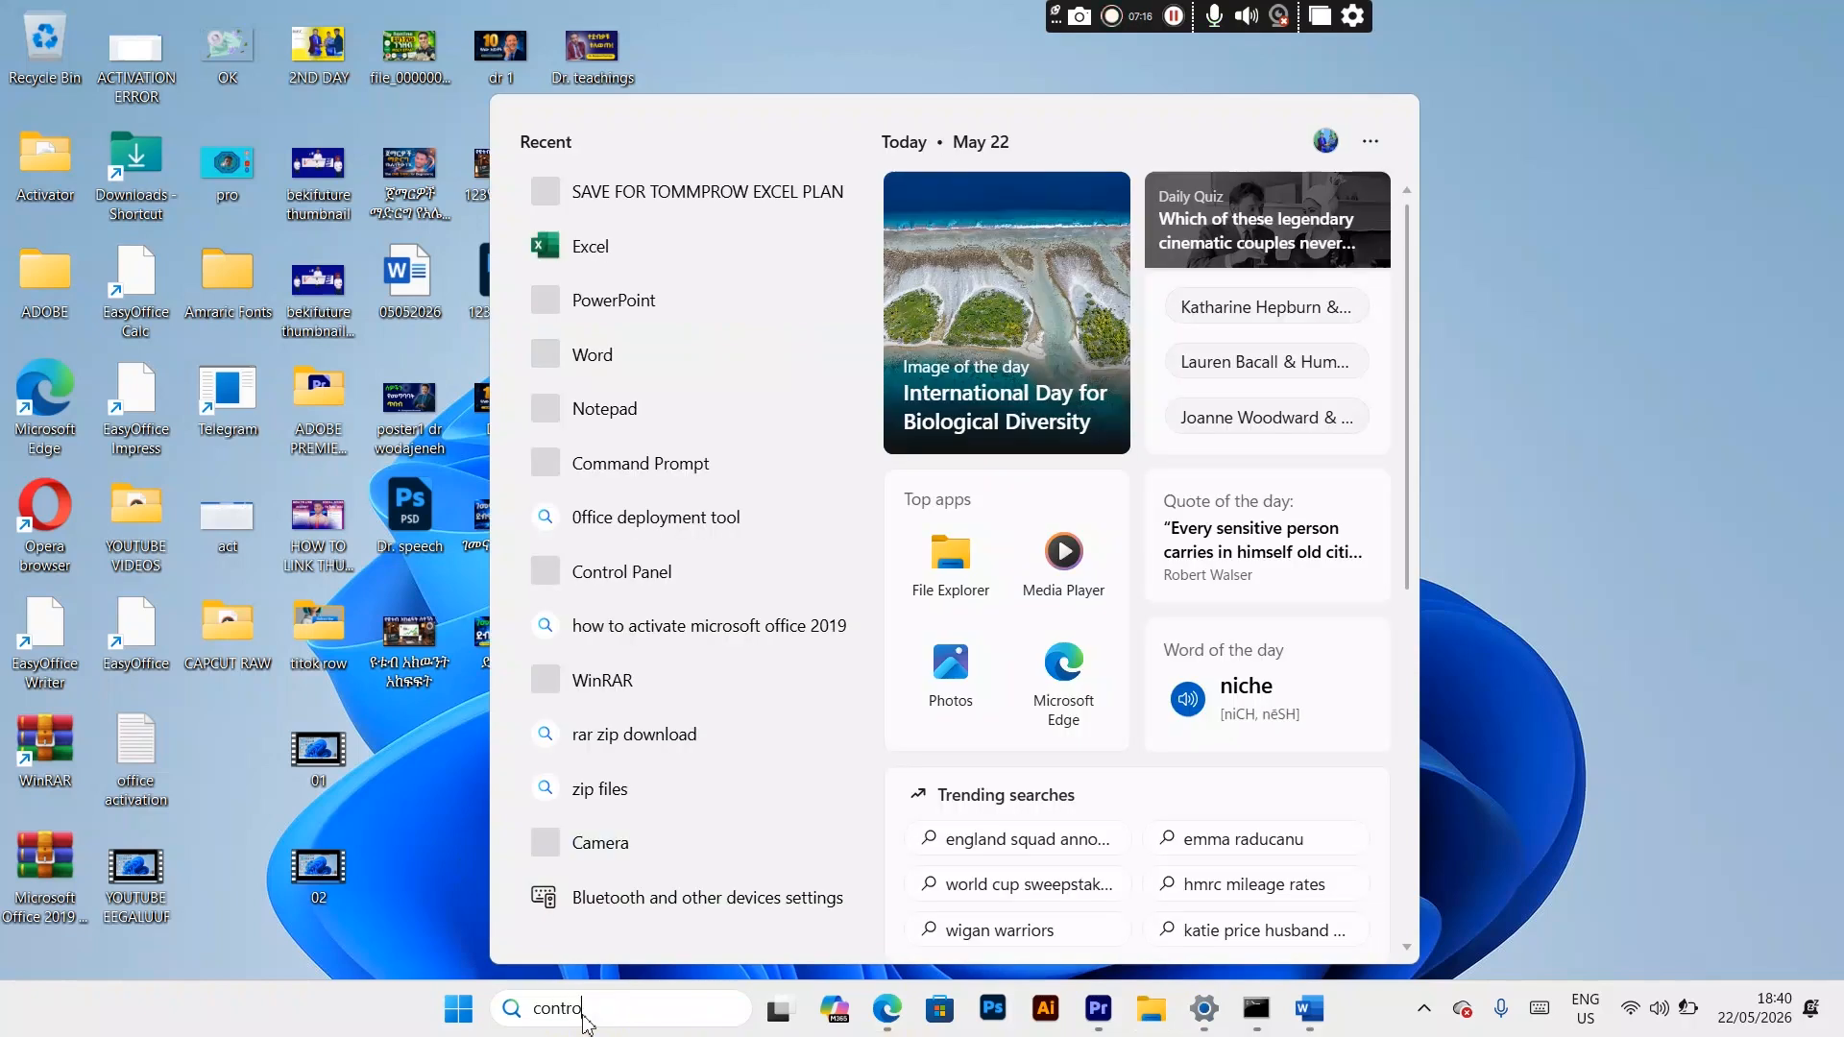
{"action": "type", "text": "l"}
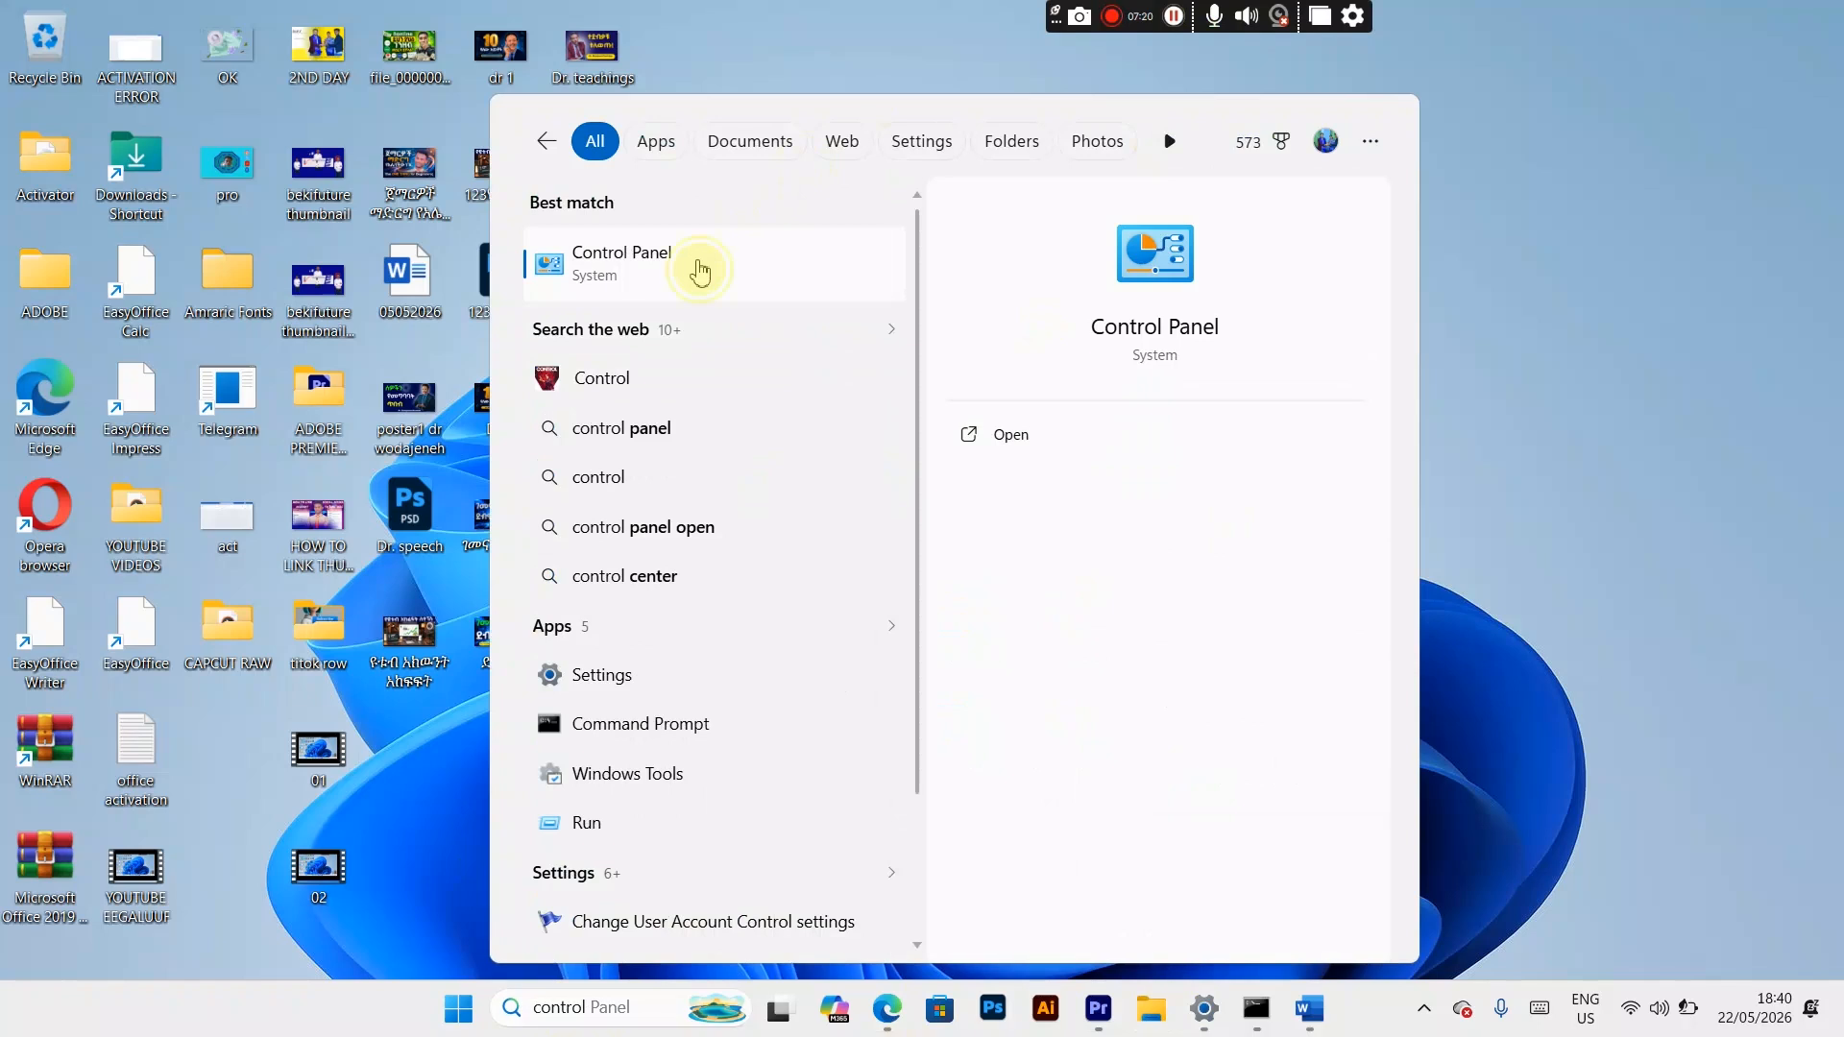
{"action": "left_click", "coordinate": [697, 265]}
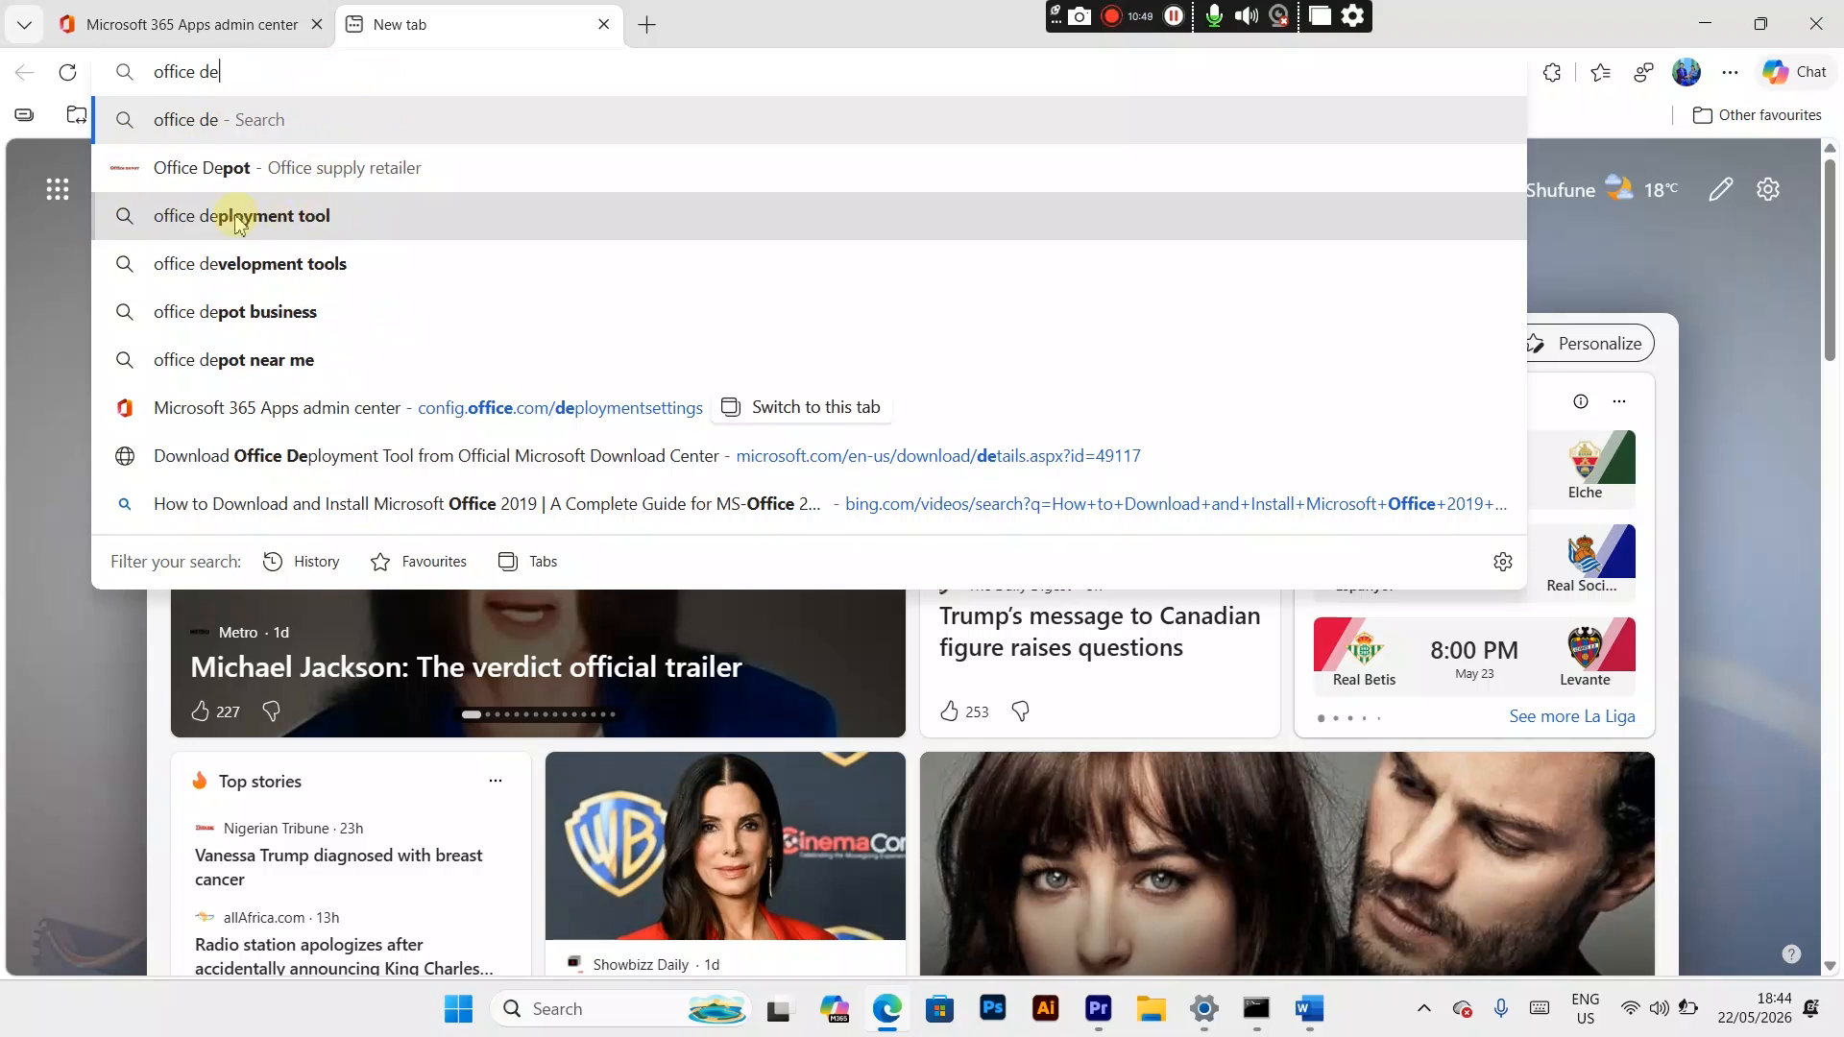
Step: Search the web for office deployment tool, download it in English from the Microsoft Download Center, and minimize the browser
{"action": "left_click", "coordinate": [239, 217]}
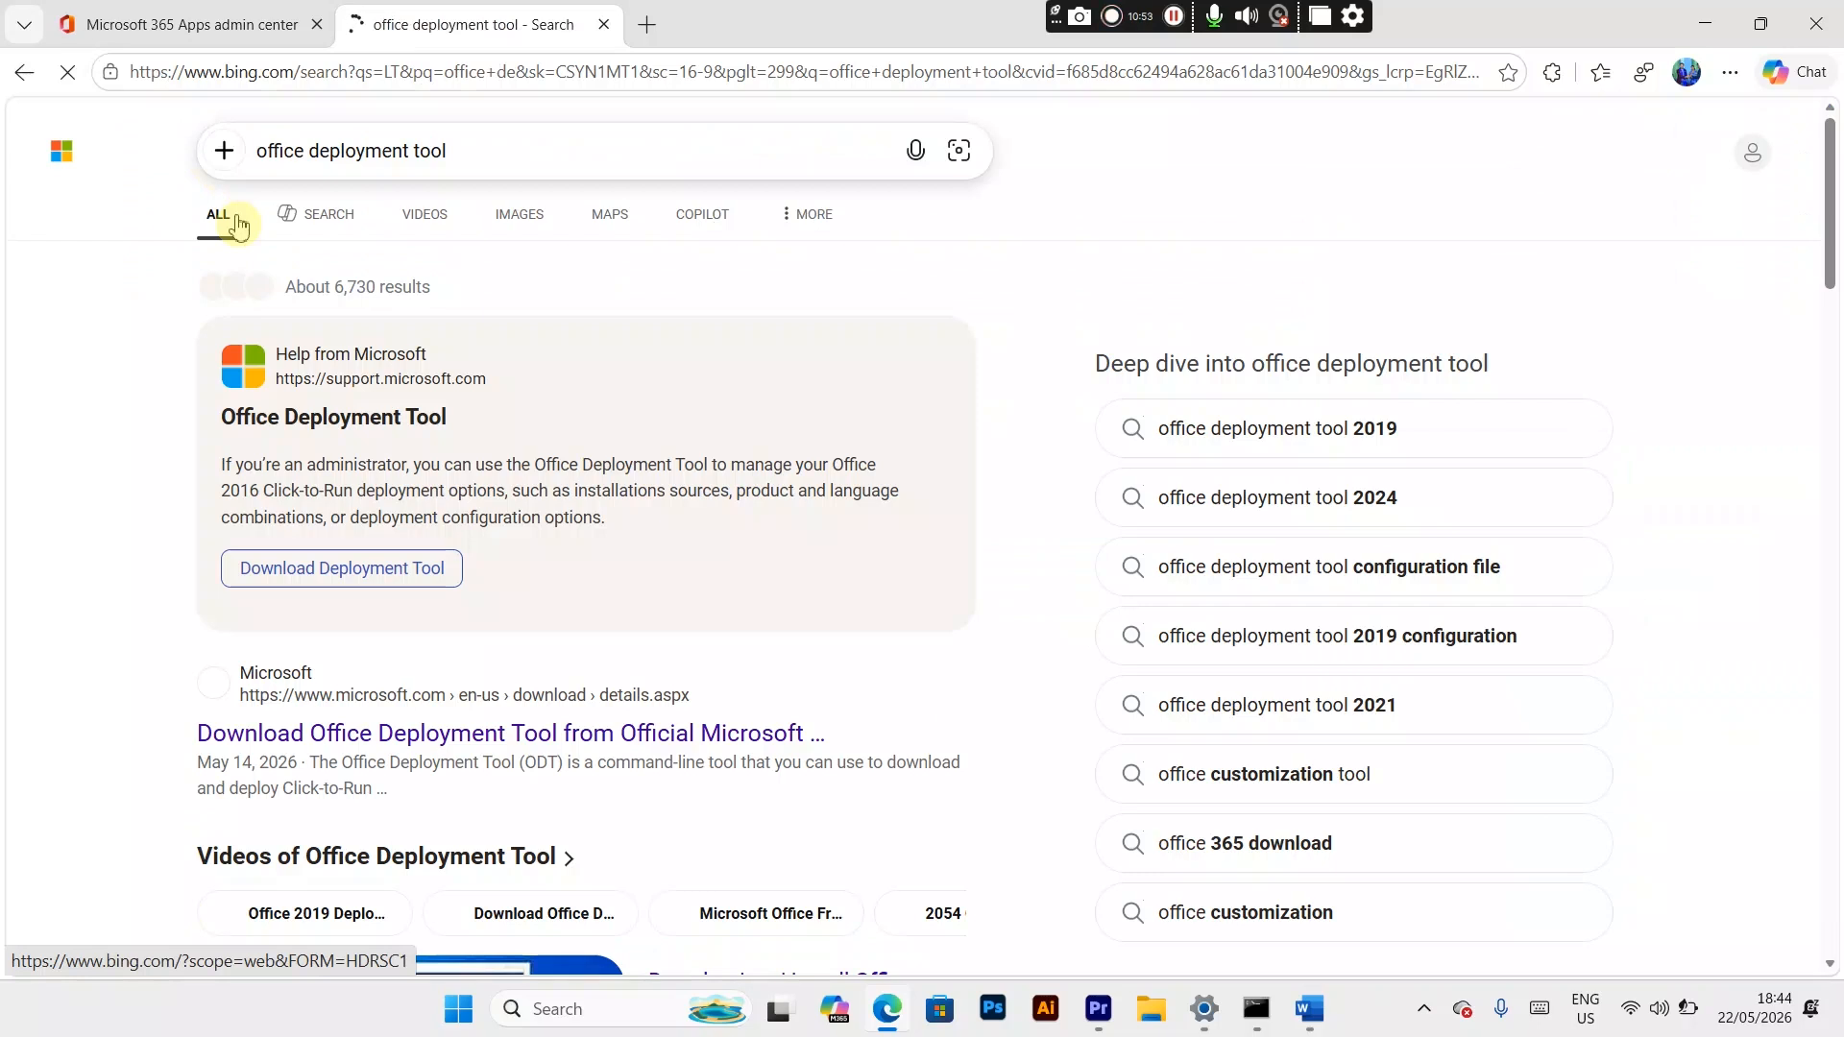
{"action": "left_click", "coordinate": [495, 736]}
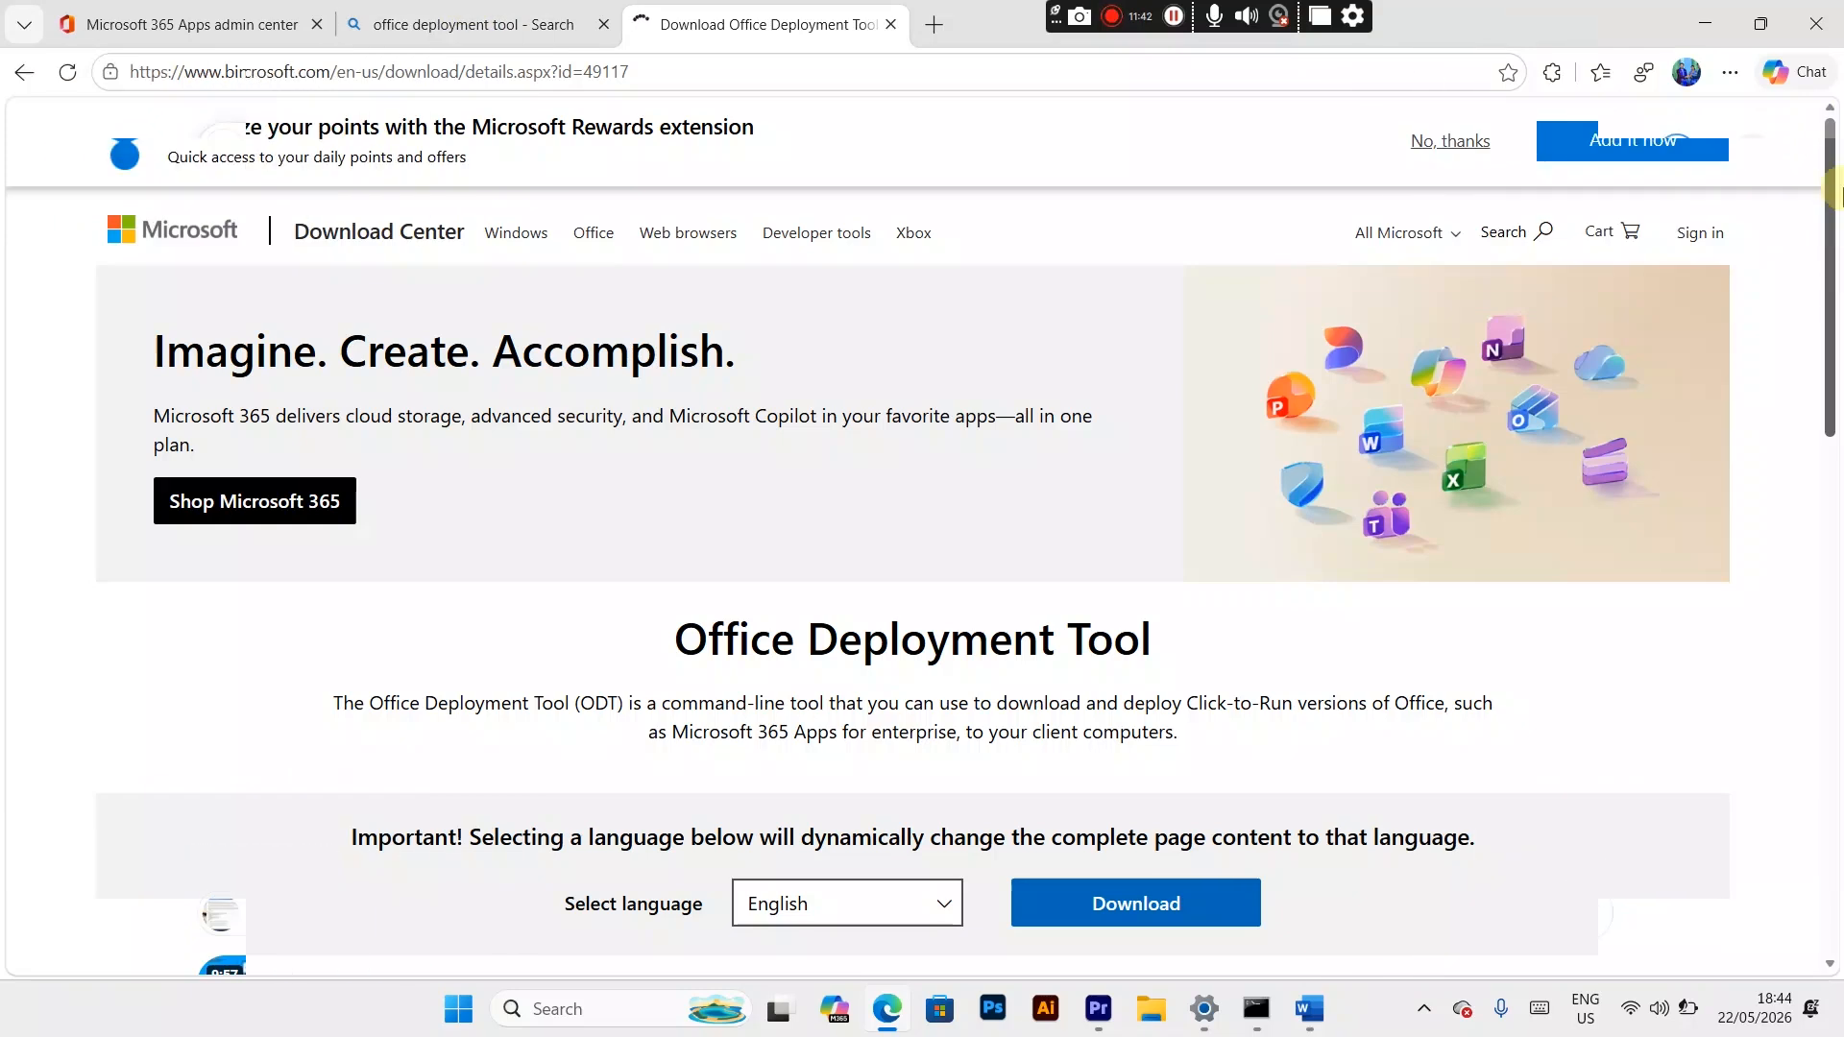
{"action": "left_click", "coordinate": [1195, 888]}
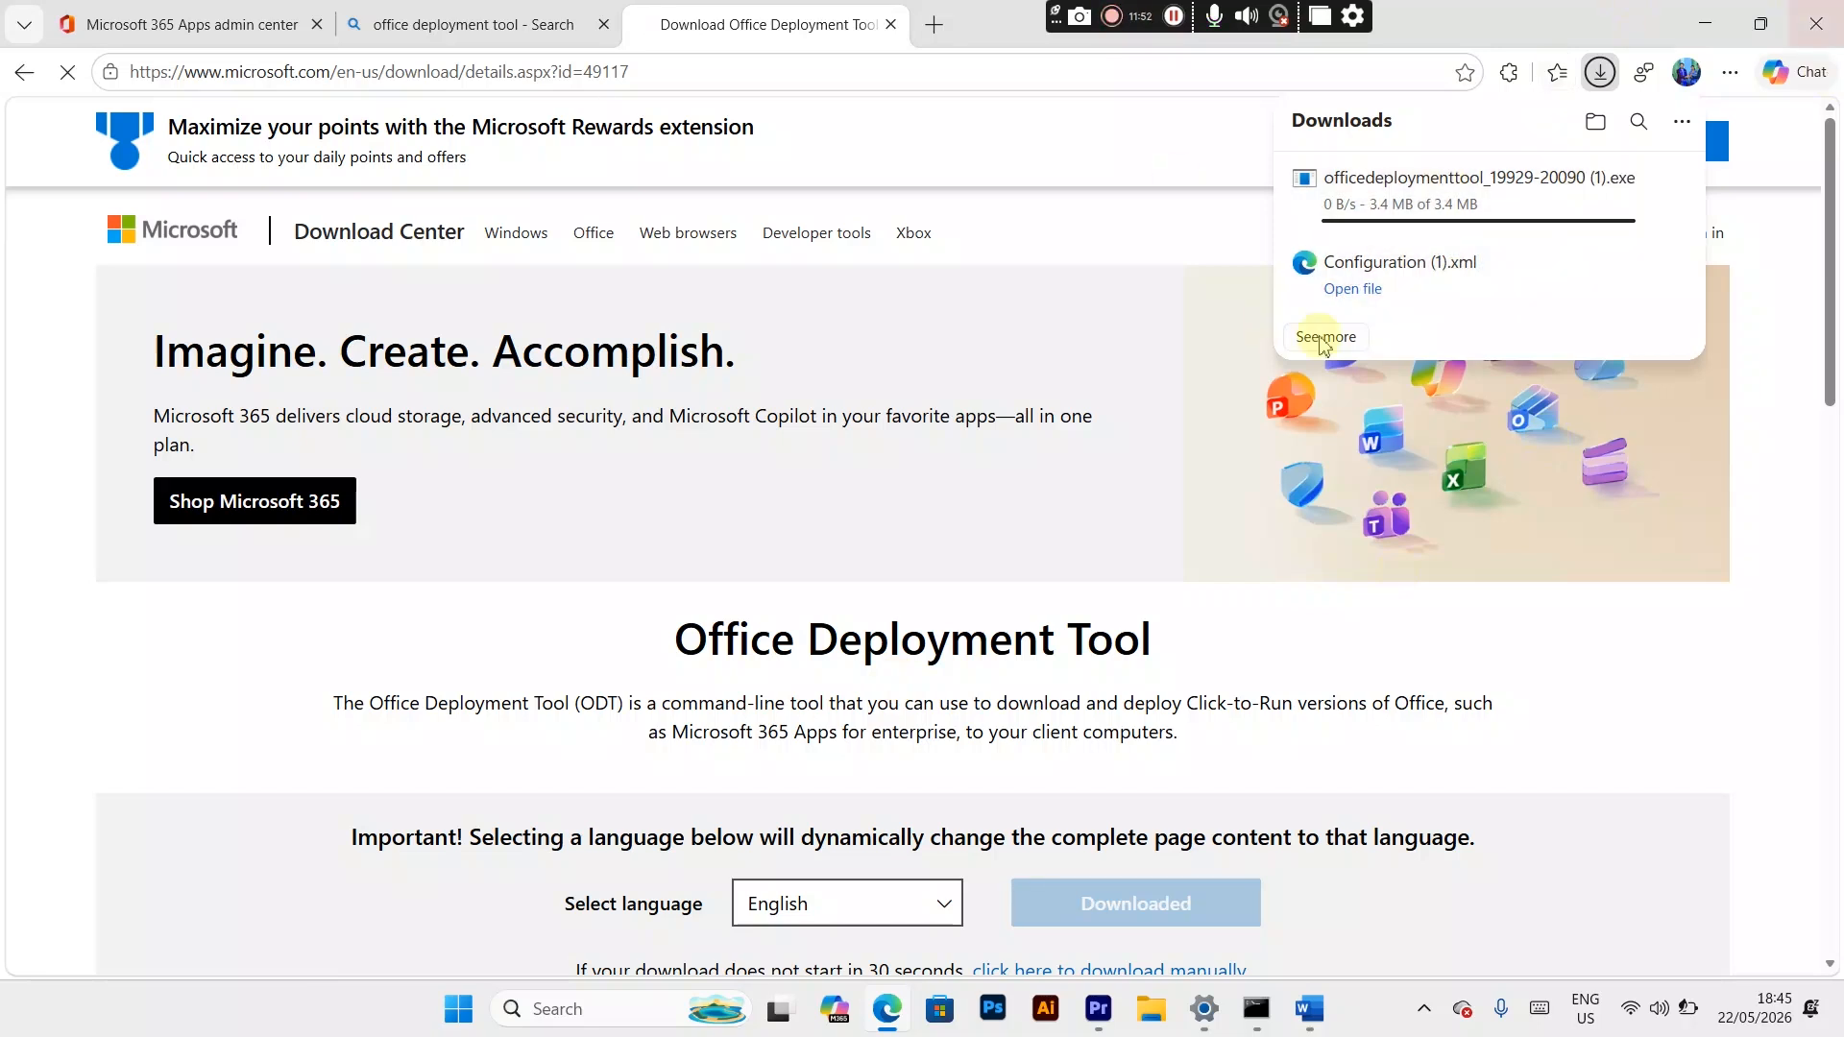
{"action": "left_click", "coordinate": [1706, 23]}
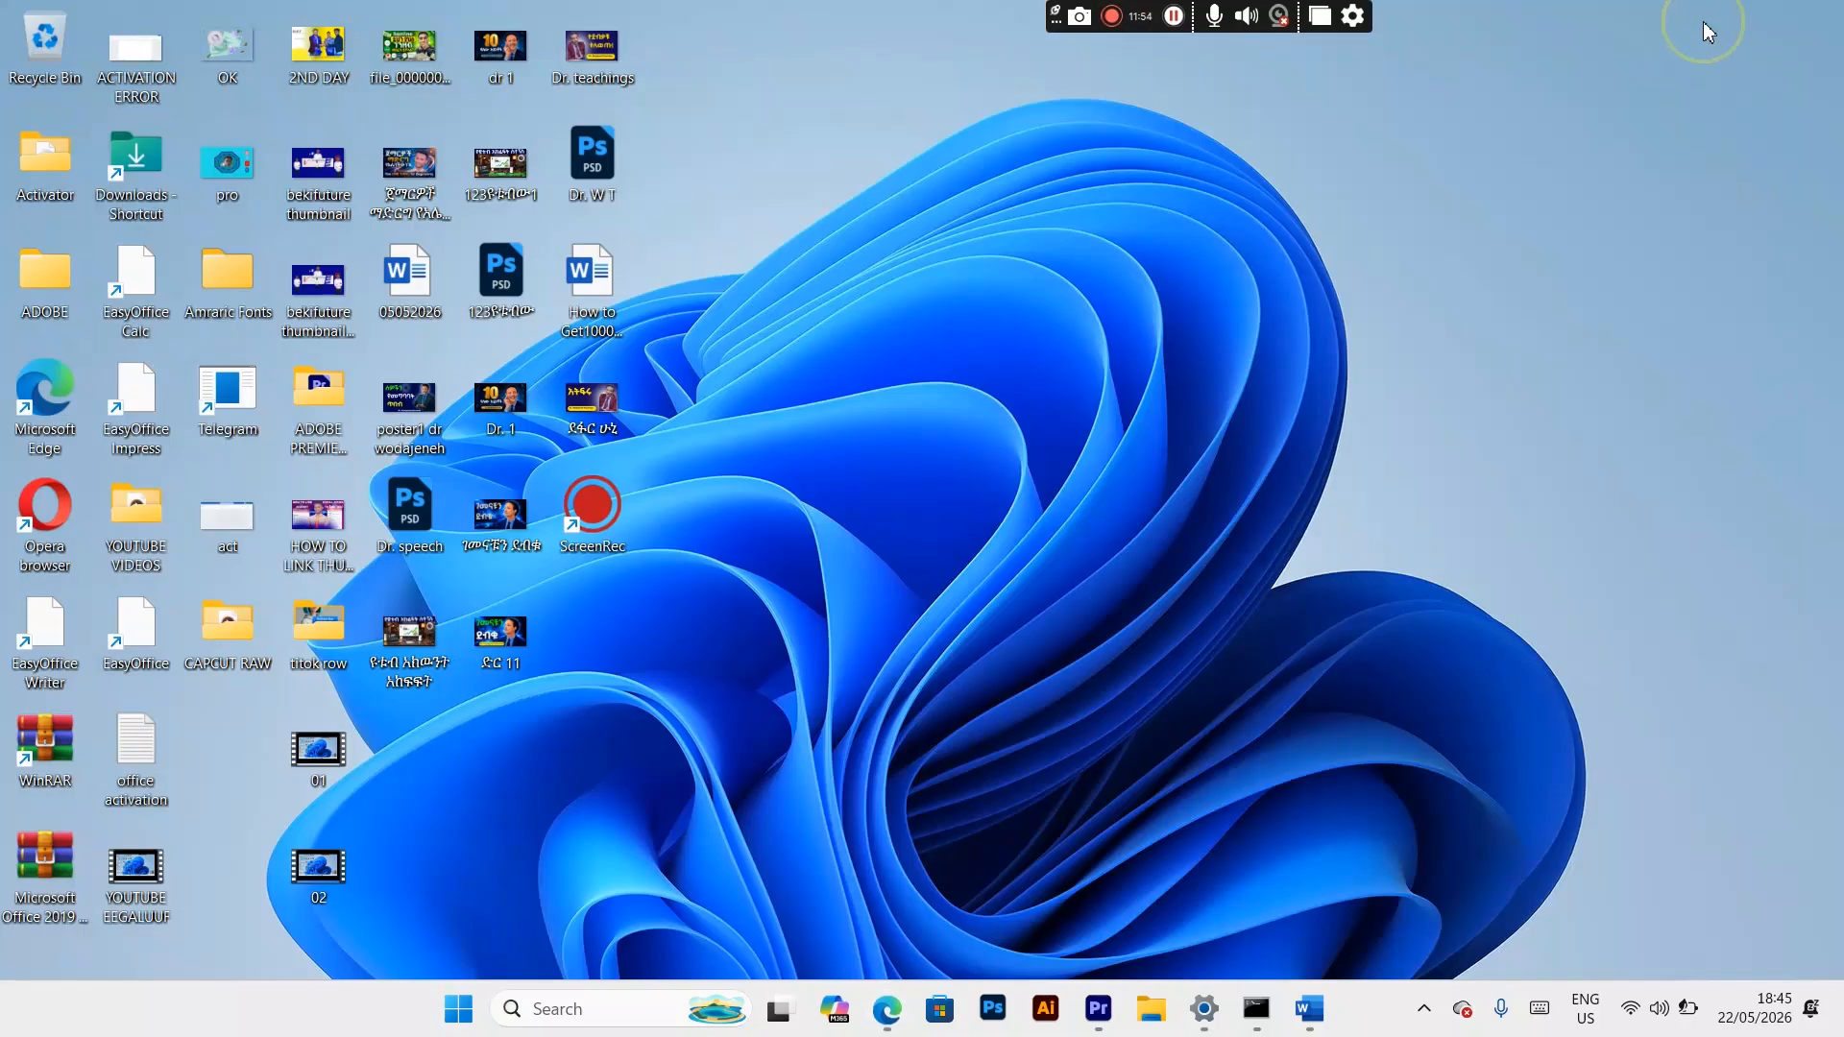
{"action": "left_click", "coordinate": [1155, 1010]}
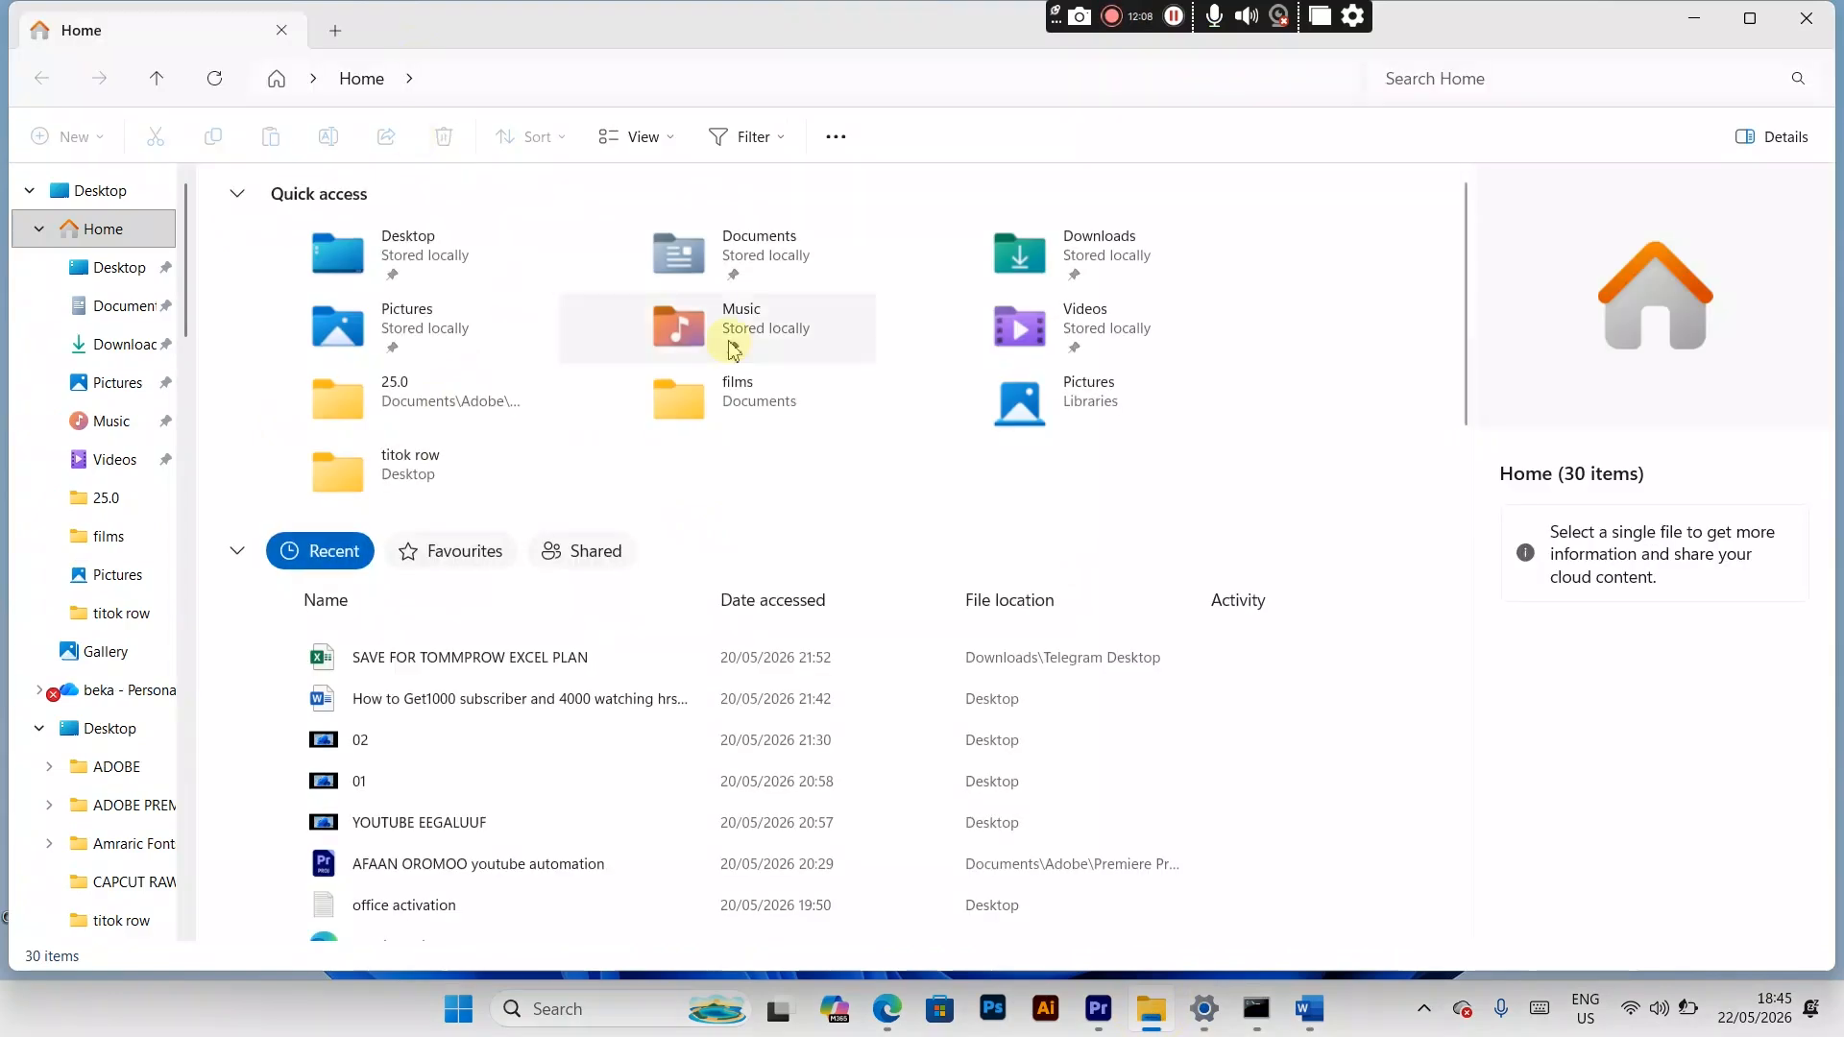
{"action": "left_click", "coordinate": [111, 347]}
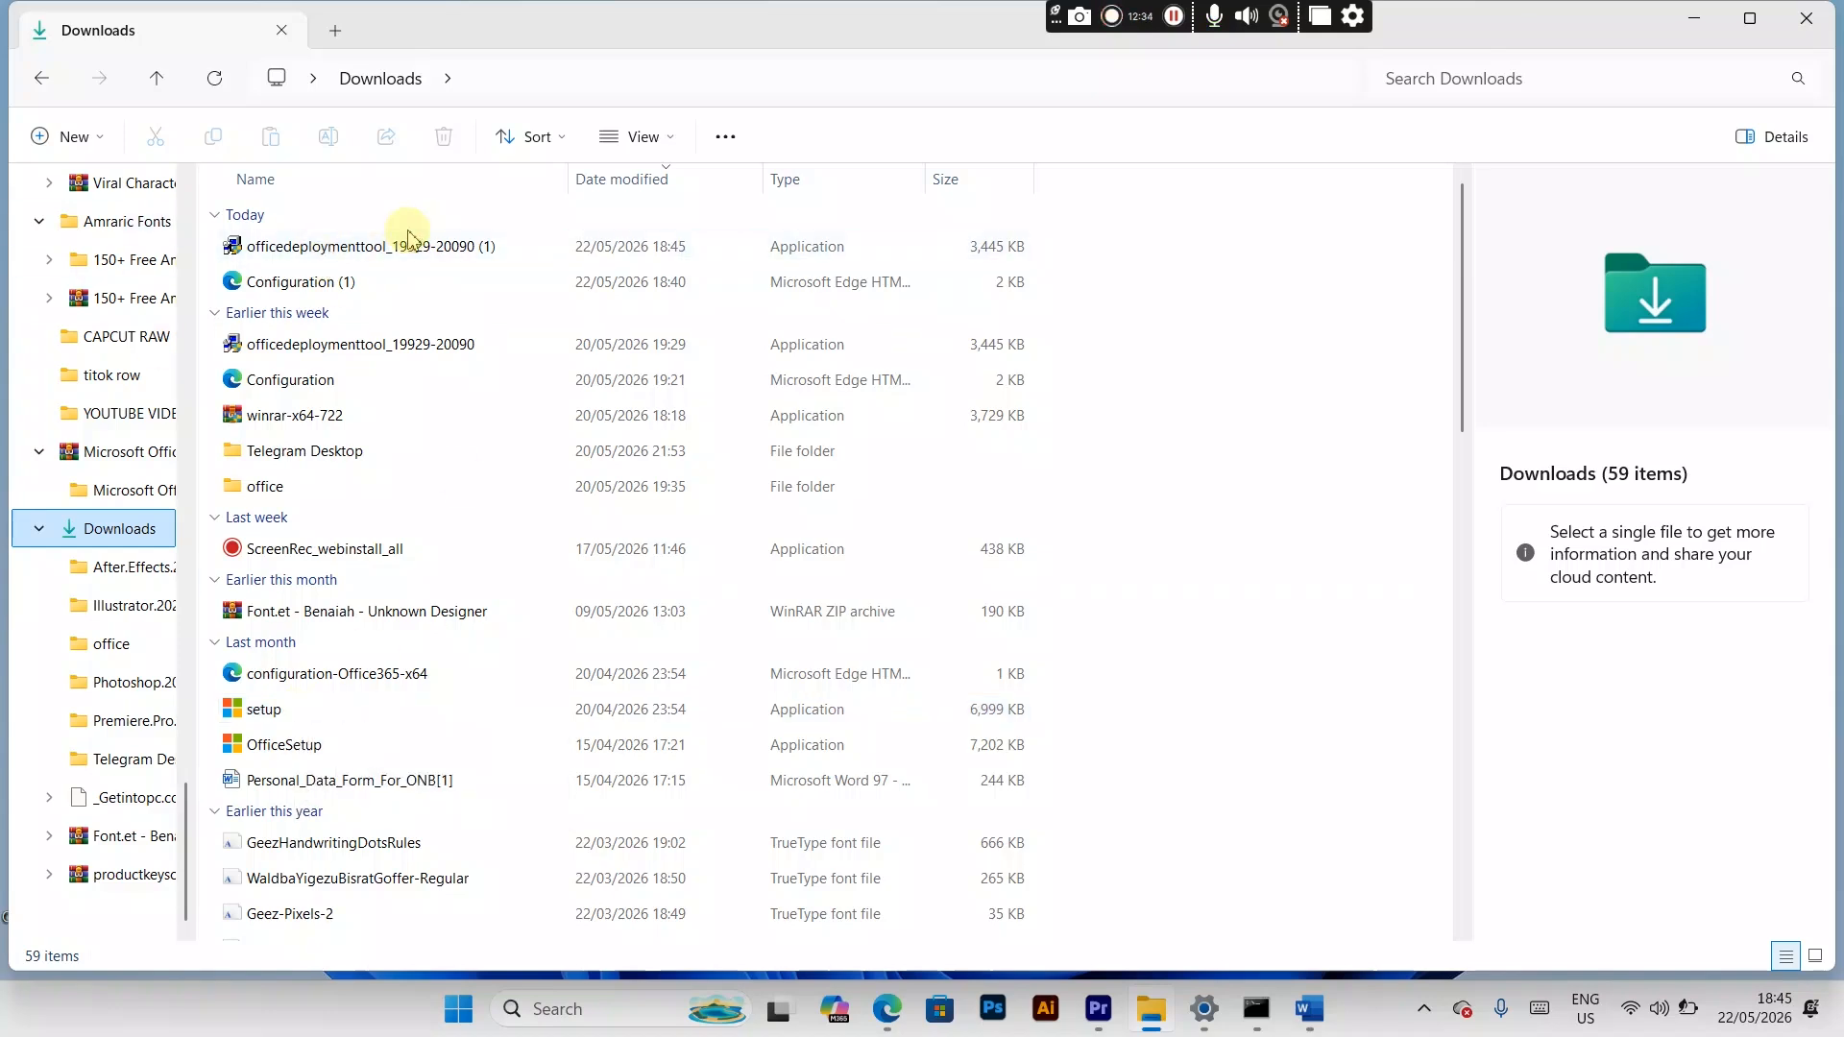
{"action": "mouse_move", "coordinate": [420, 259]}
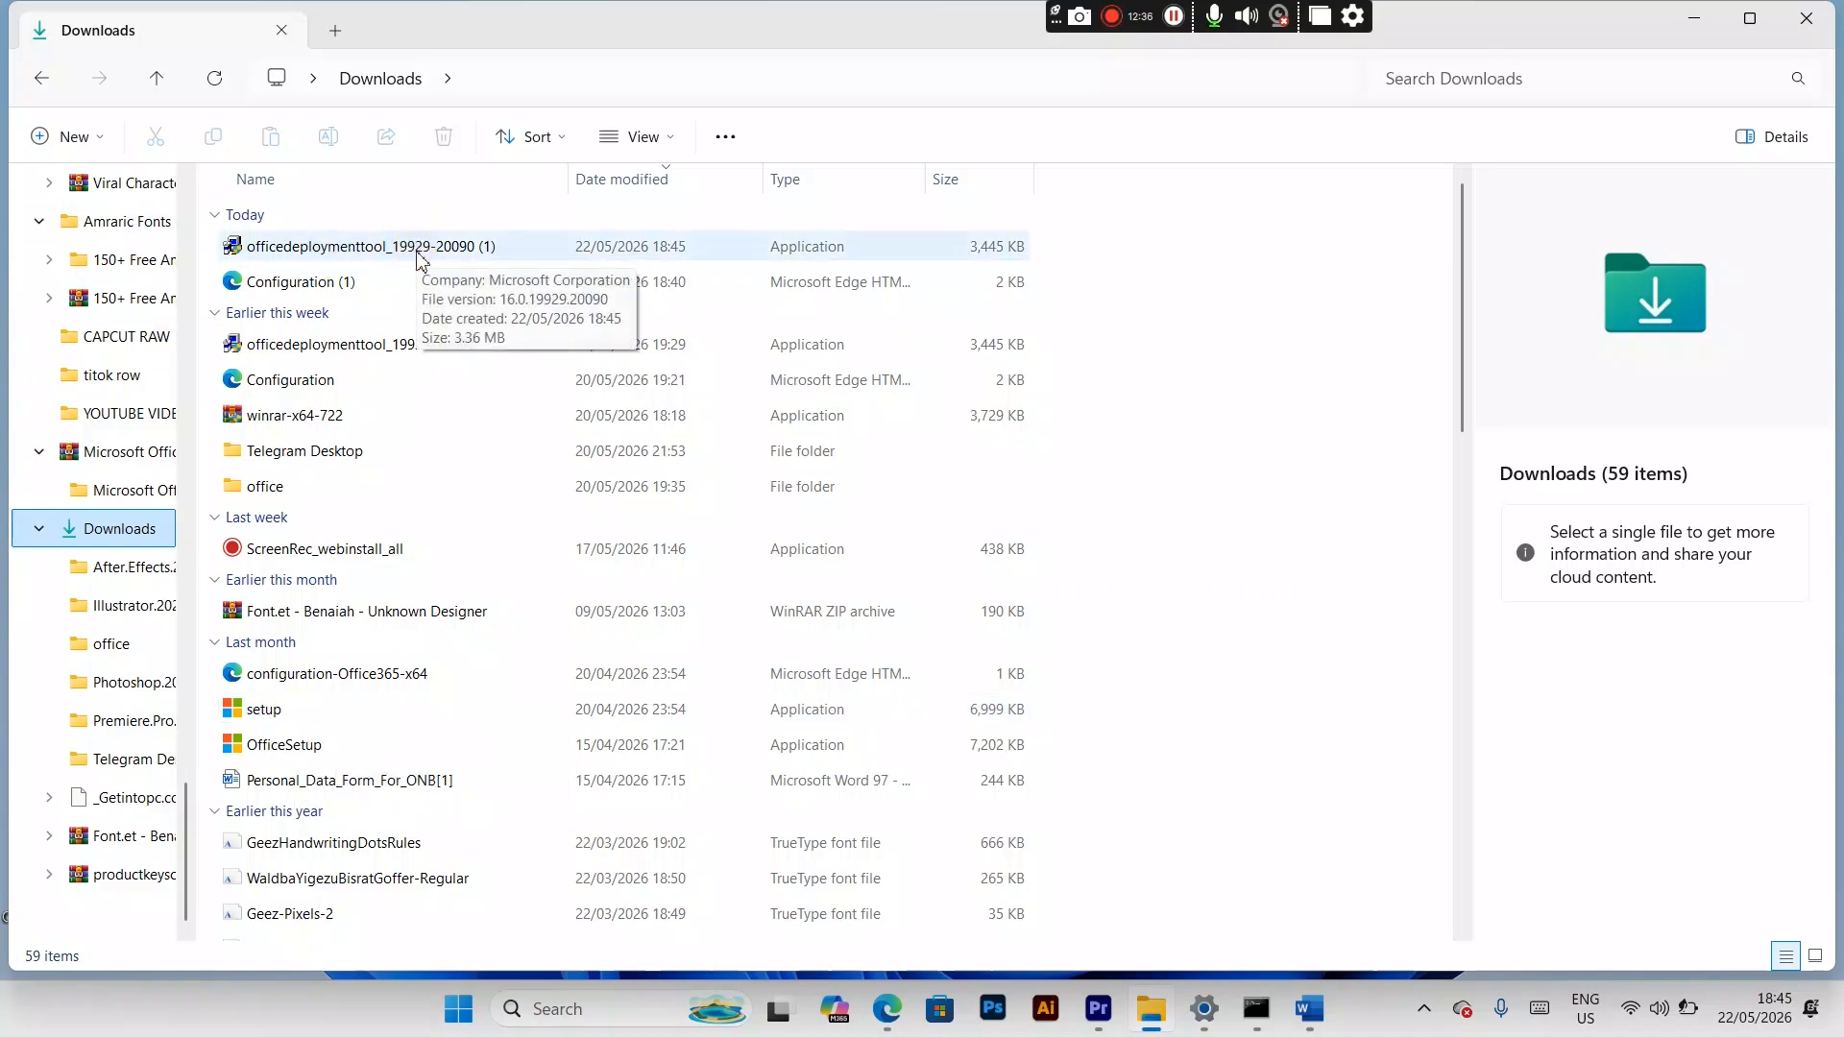
{"action": "double_click", "coordinate": [420, 256]}
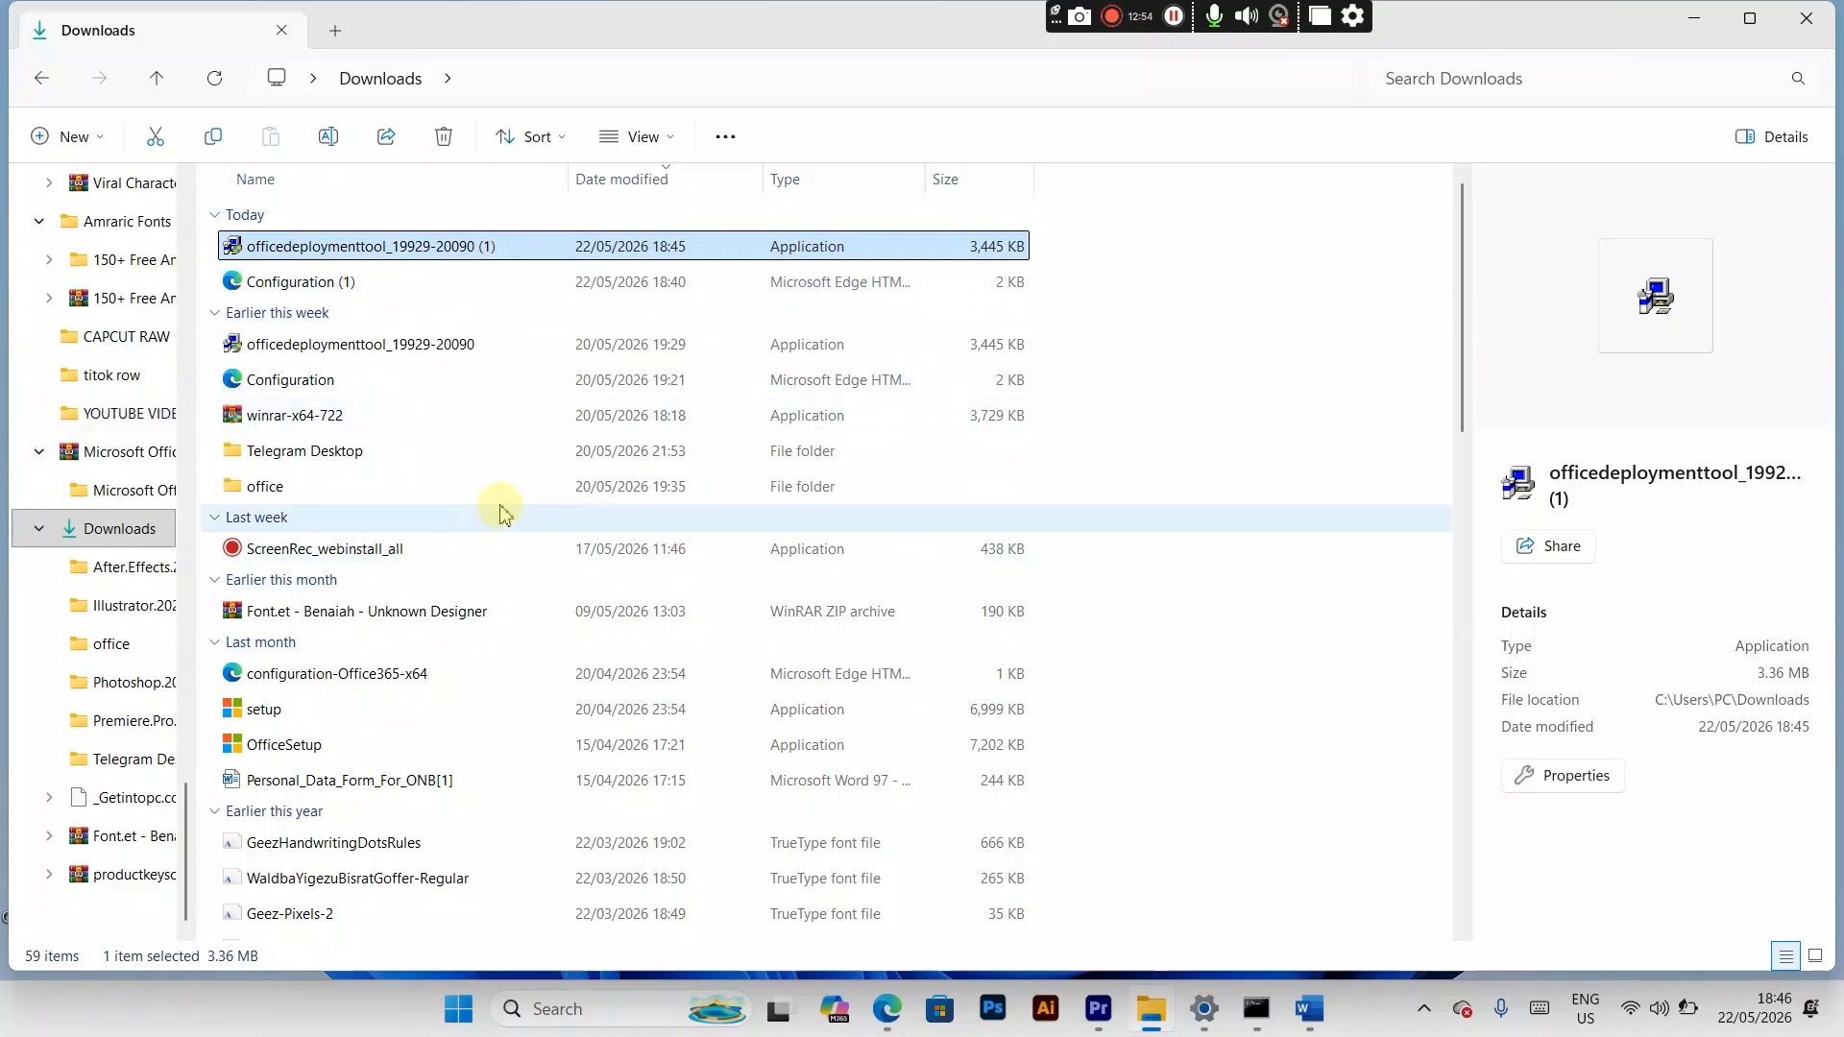
Step: Create a new folder named ms office in the Downloads folder
{"action": "left_click", "coordinate": [75, 137]}
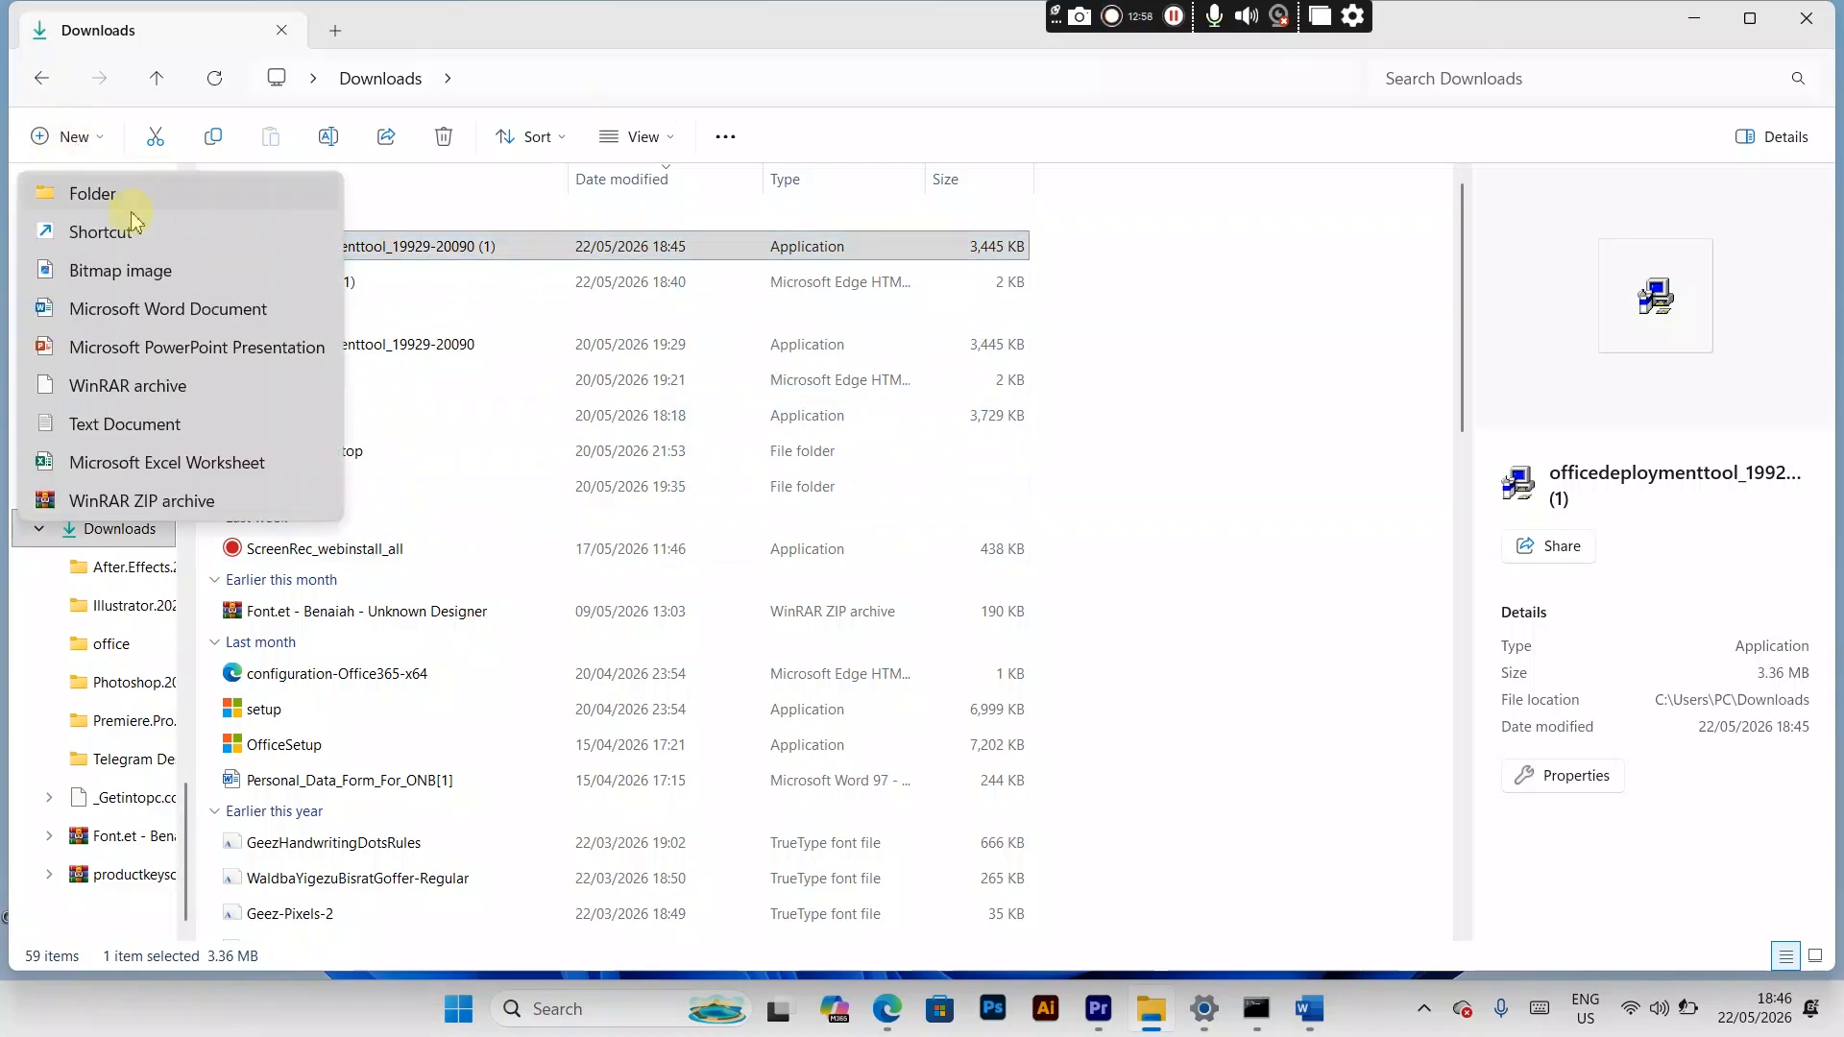
{"action": "left_click", "coordinate": [107, 194]}
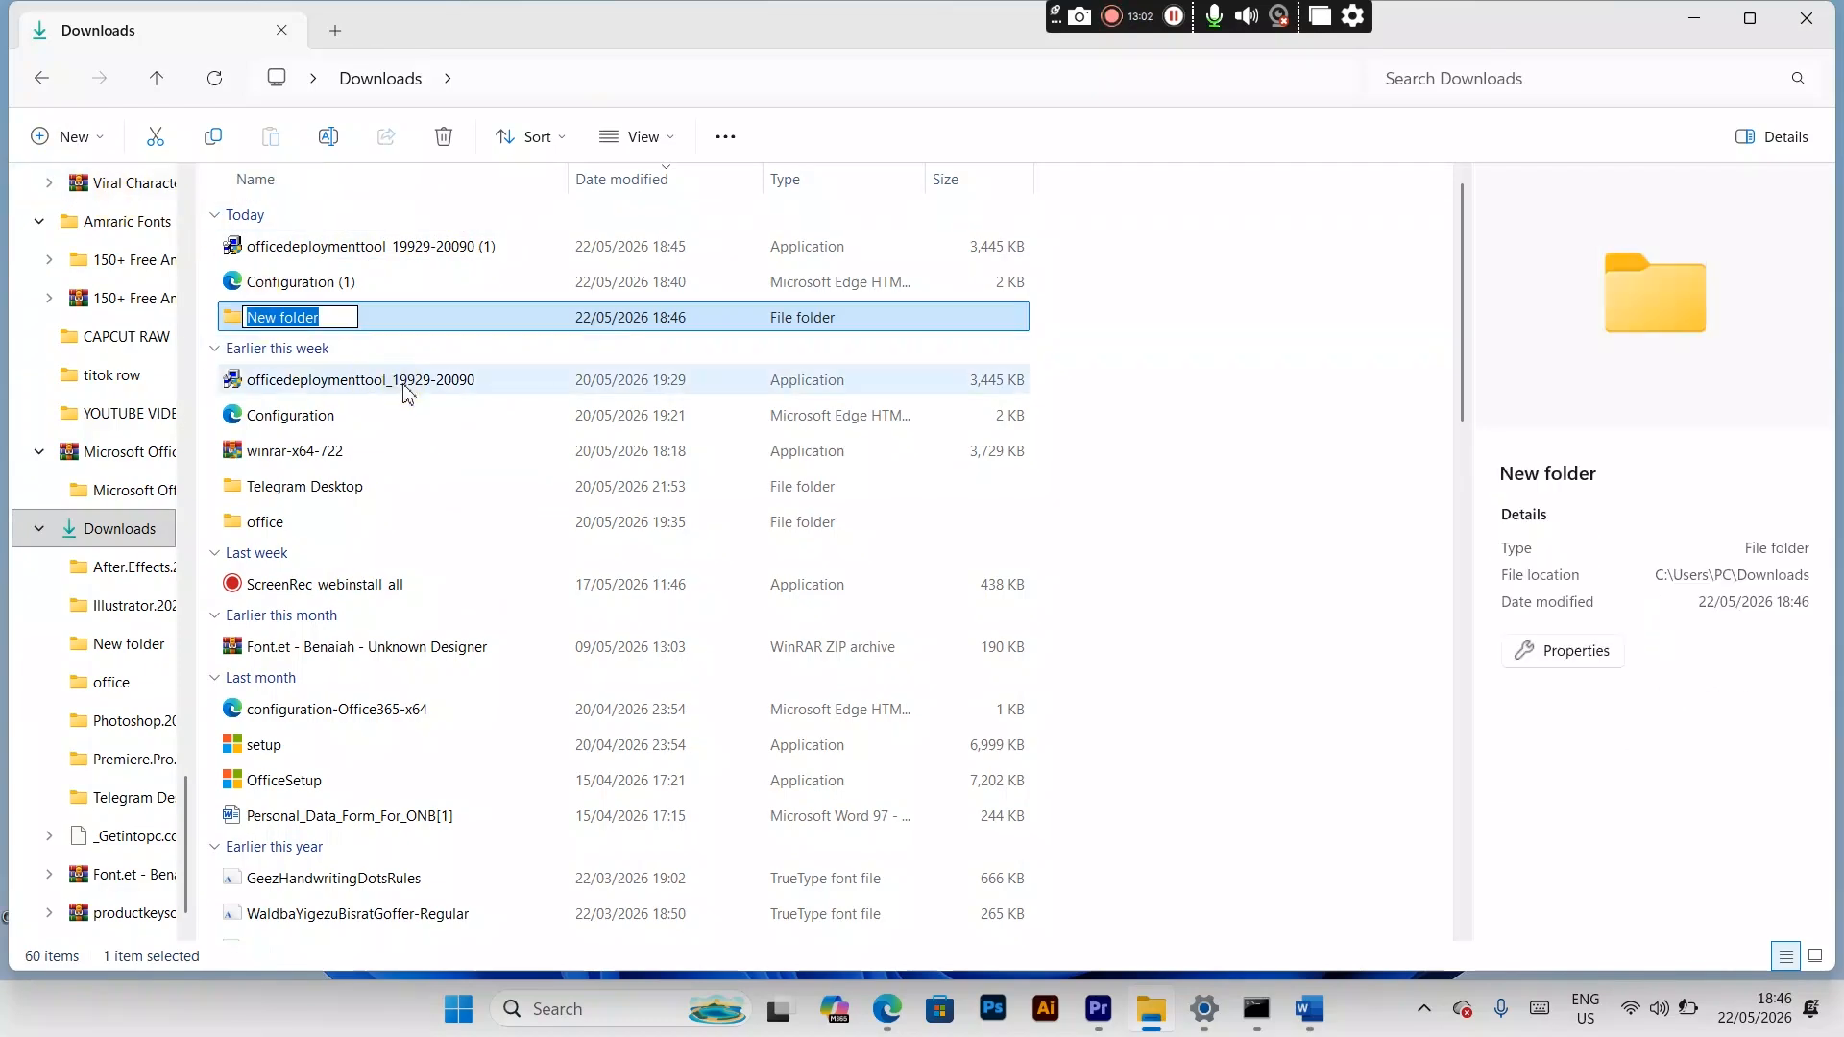
{"action": "type", "text": "ms "}
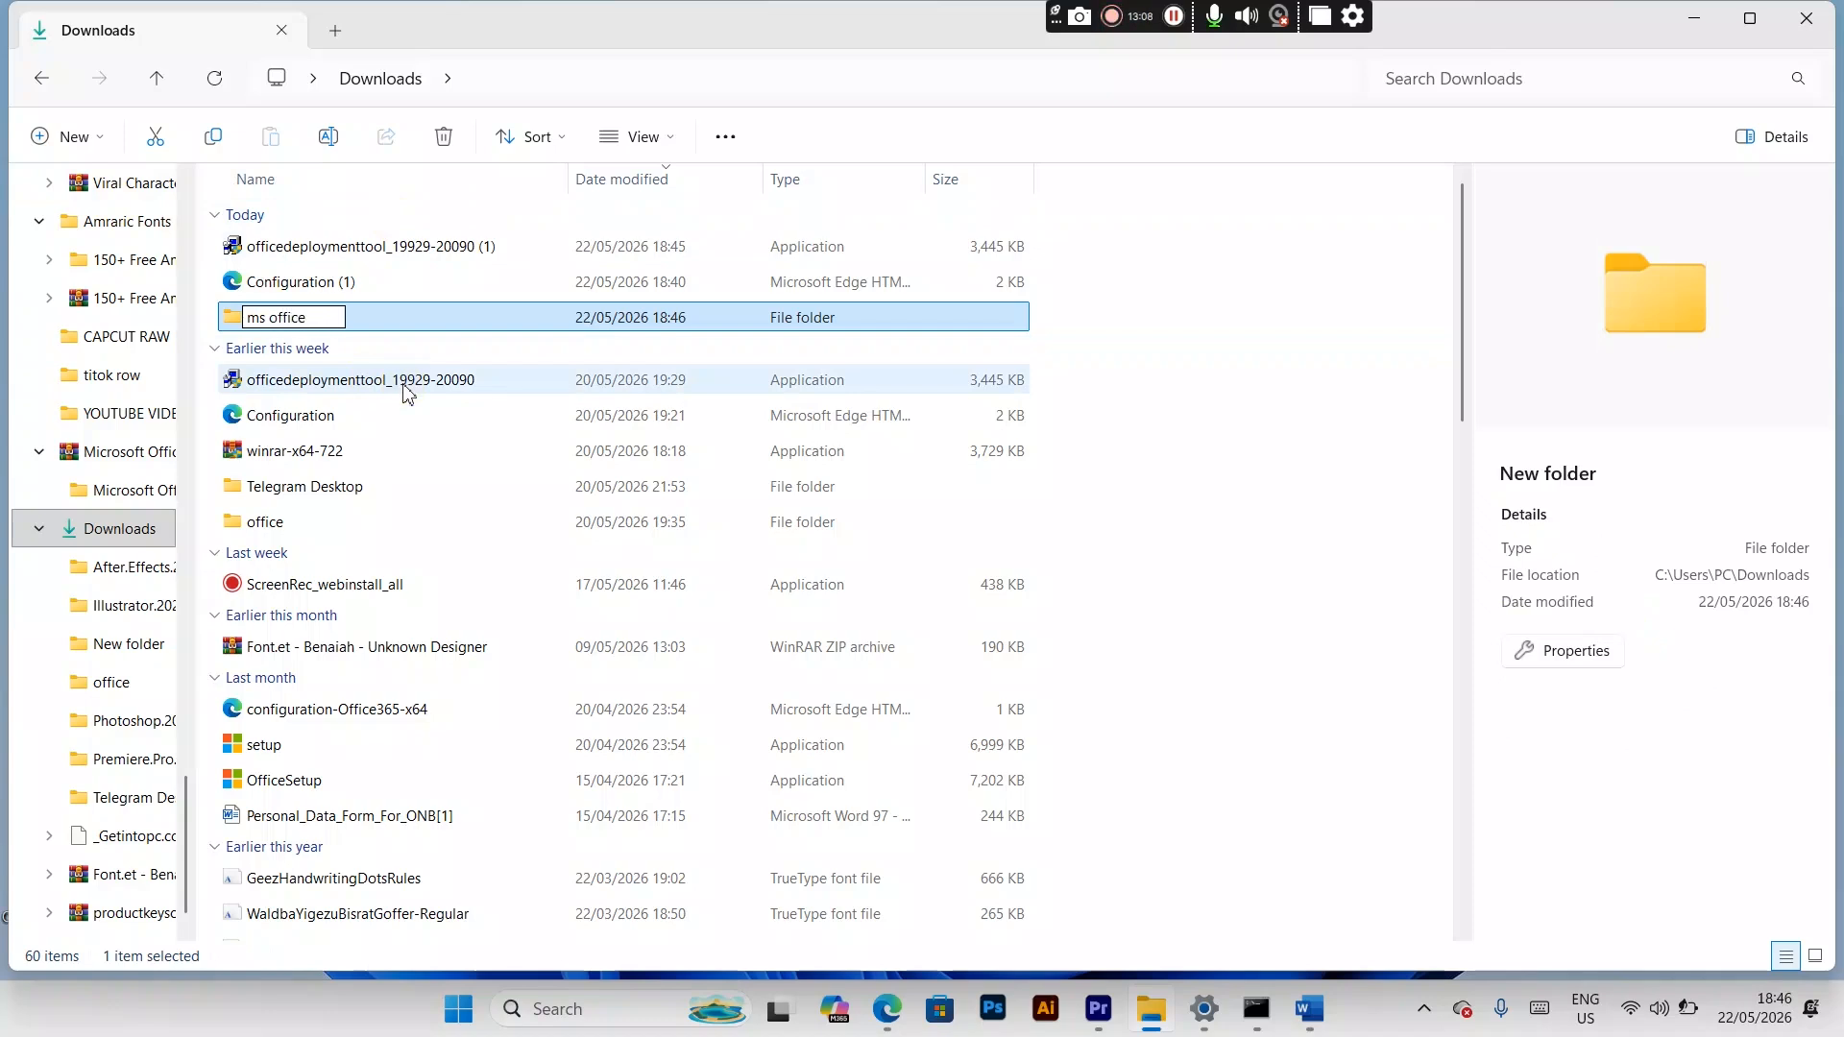
{"action": "type", "text": "office"}
{"action": "key", "text": "Return"}
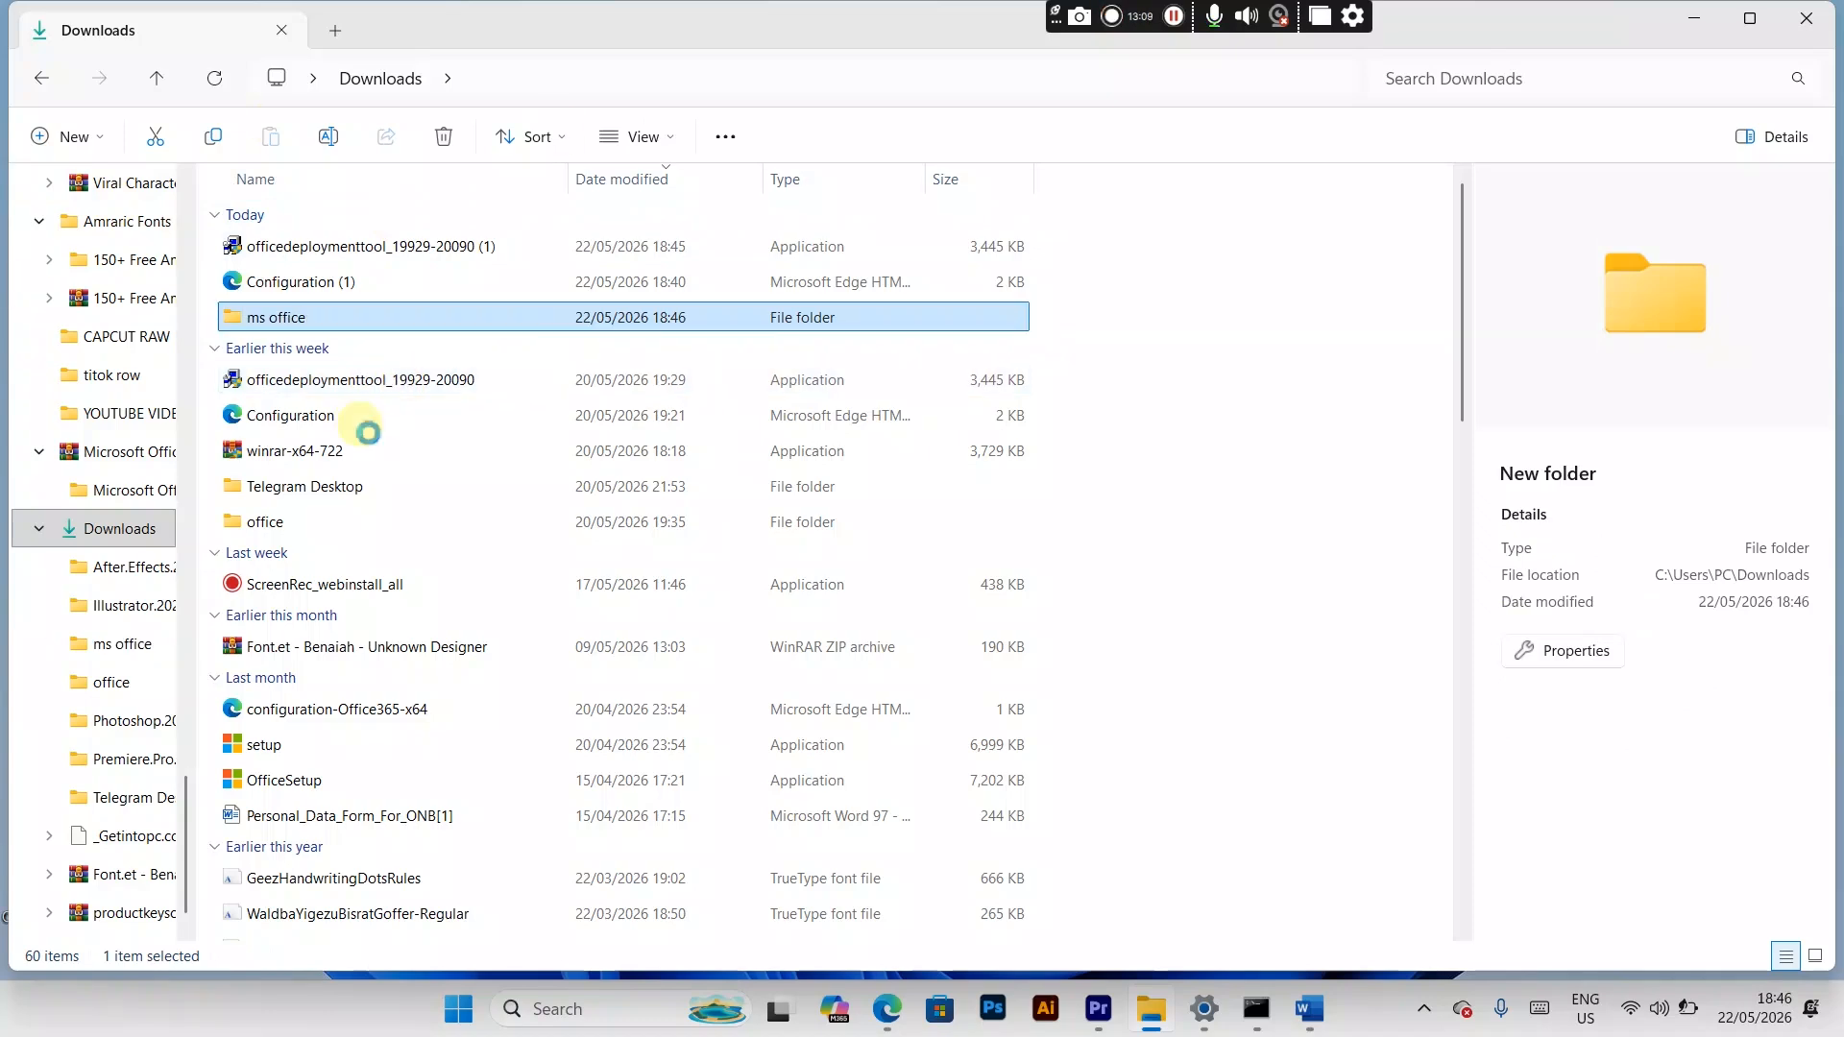
Step: Copy the setup application and the Configuration (1) file from Downloads into the ms office folder
{"action": "left_click", "coordinate": [281, 748], "text": "ctrl"}
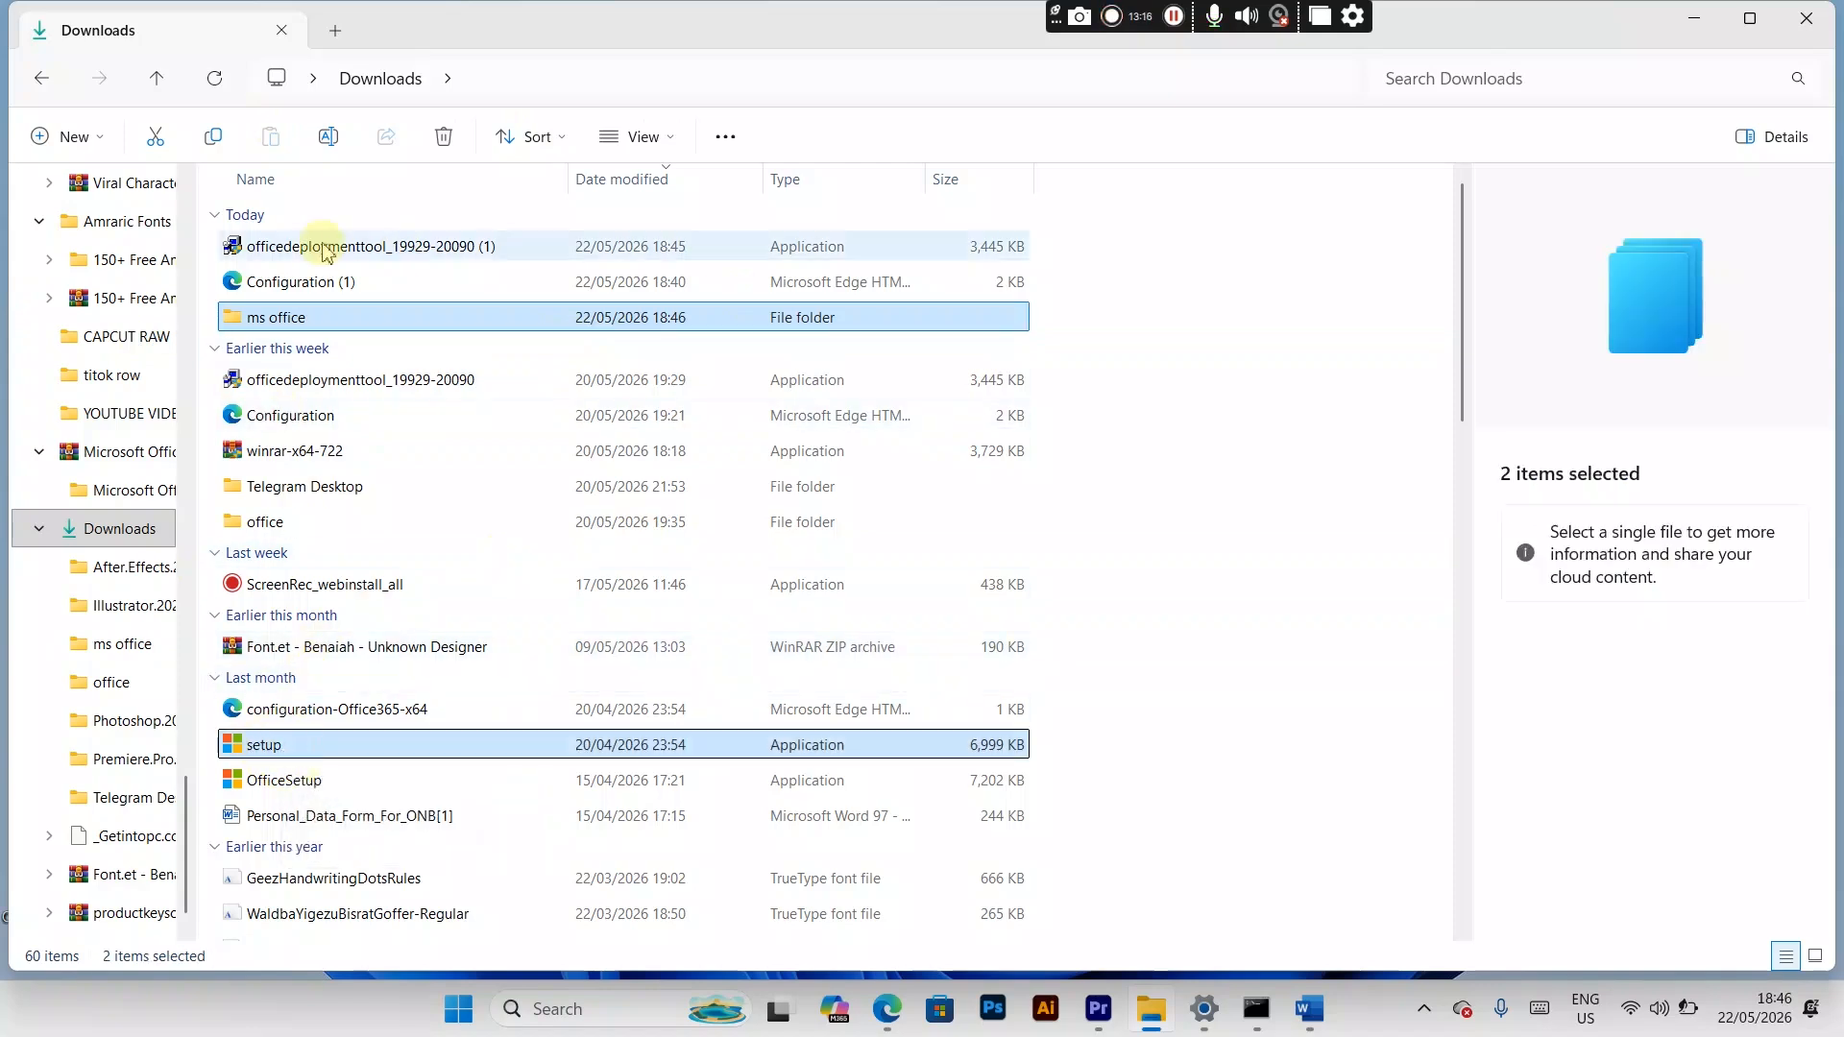
{"action": "left_click", "coordinate": [317, 286], "text": "ctrl"}
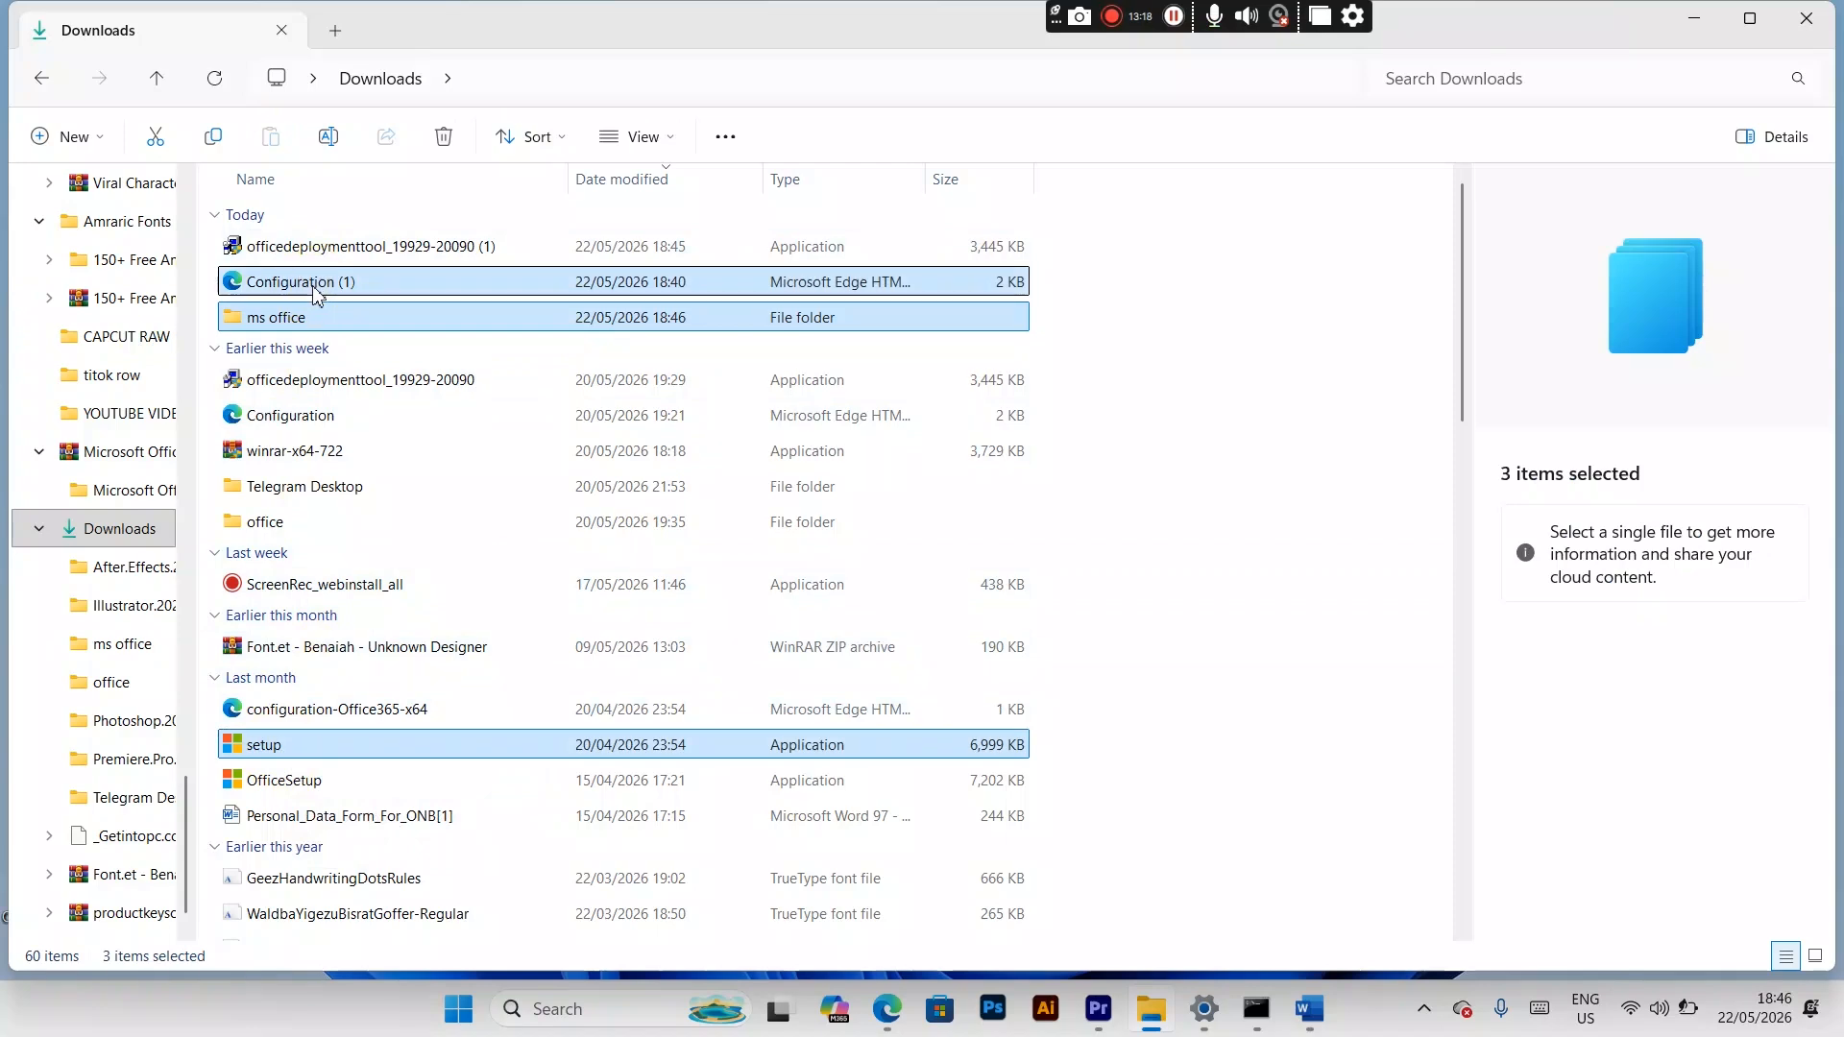
{"action": "left_click", "coordinate": [332, 325], "text": "ctrl"}
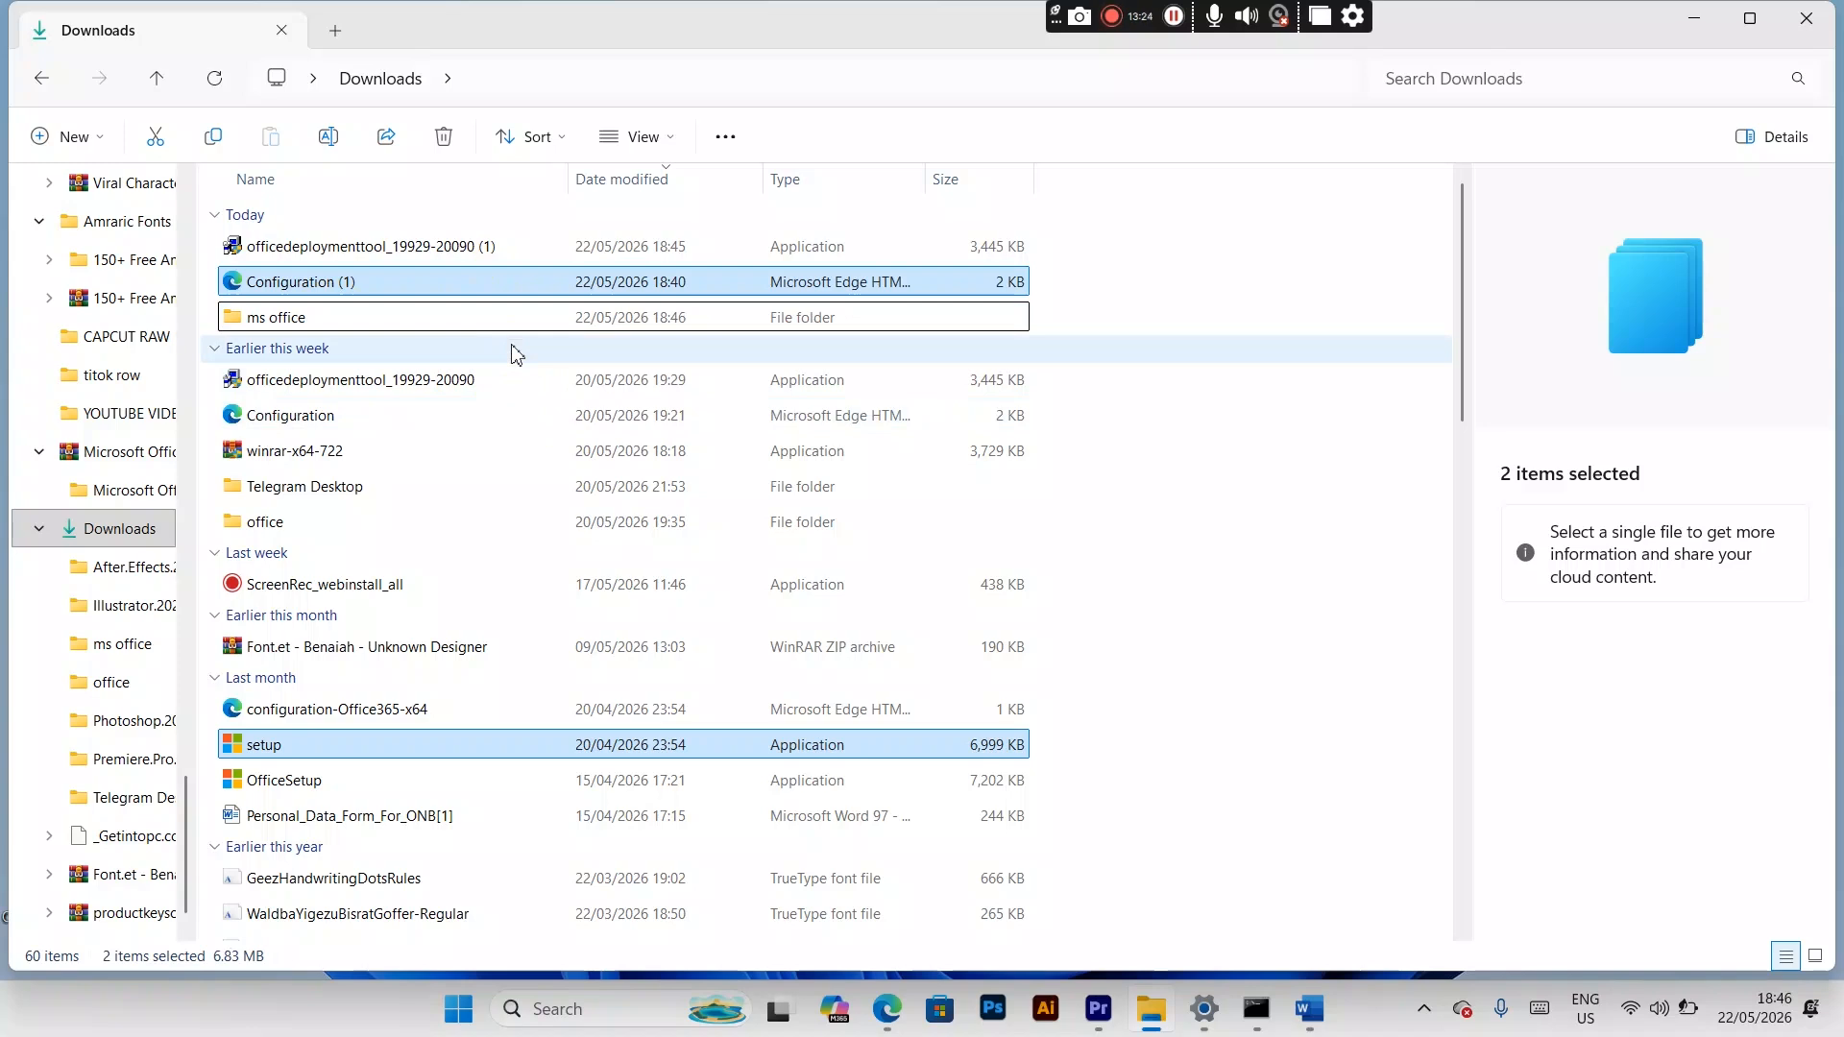
{"action": "right_click", "coordinate": [508, 278]}
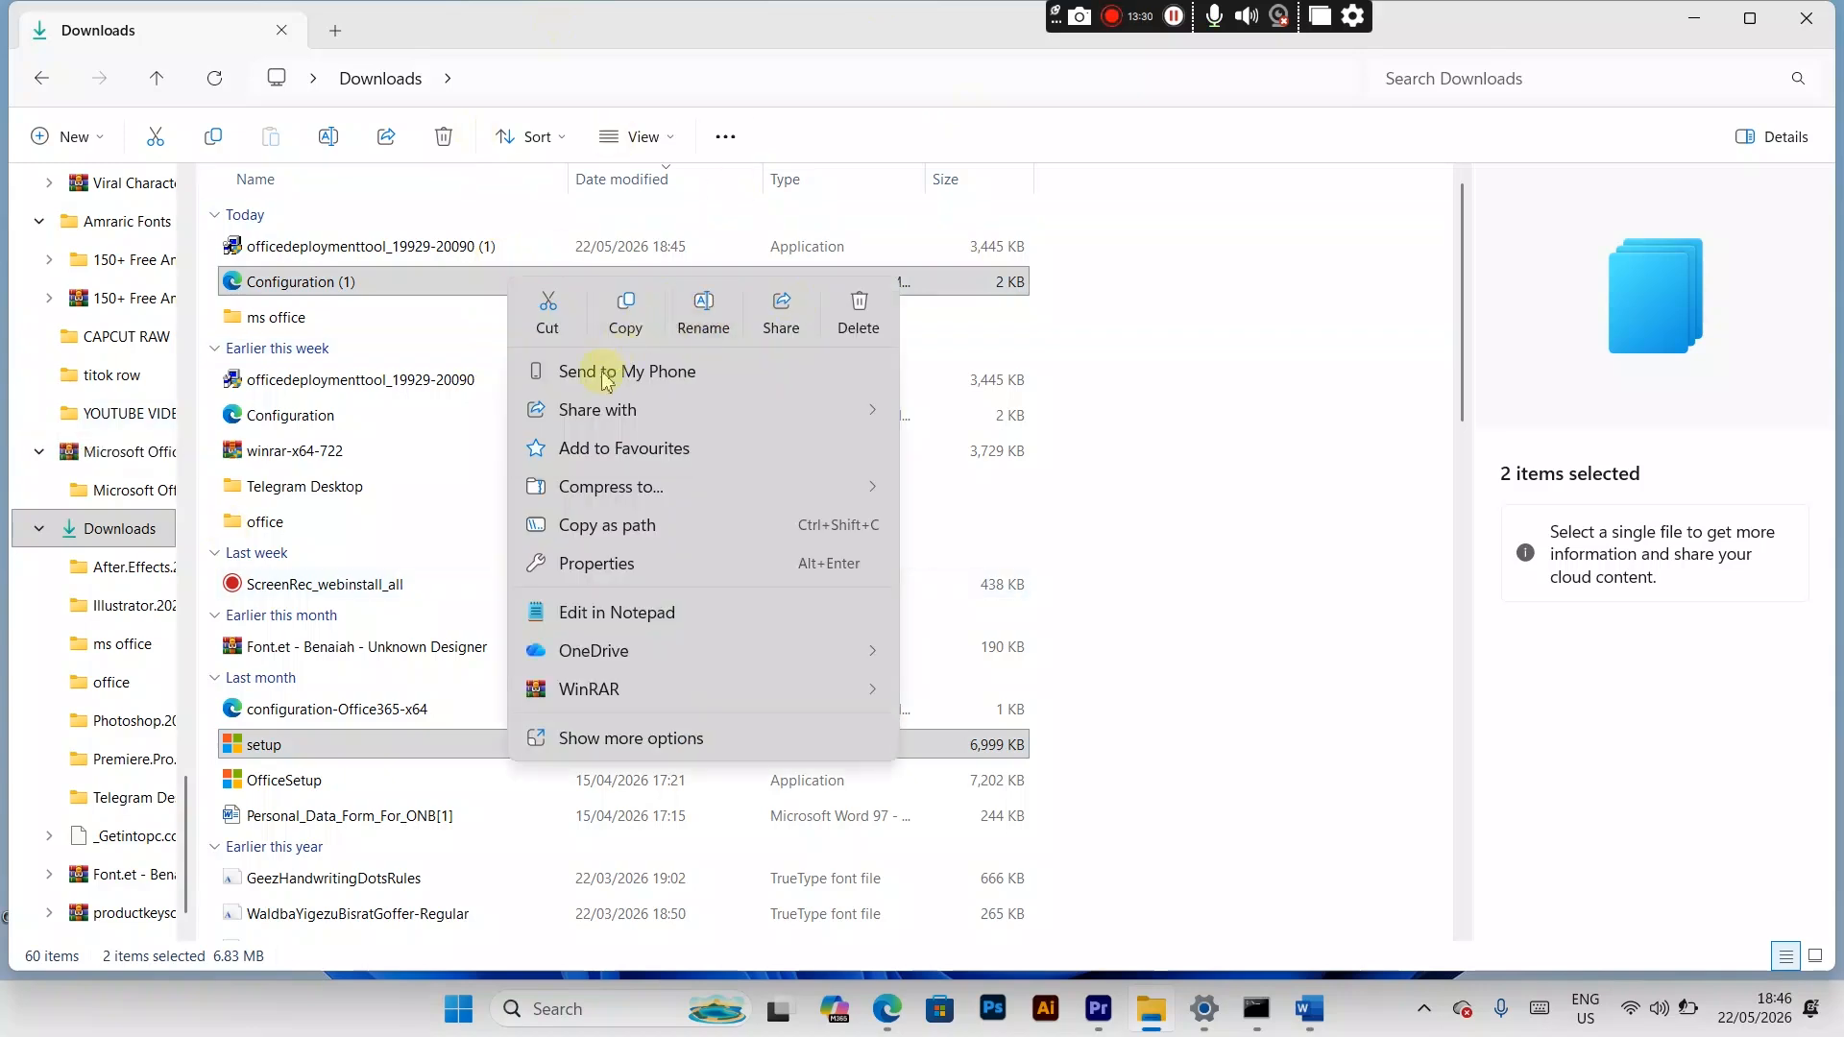
{"action": "left_click", "coordinate": [624, 327]}
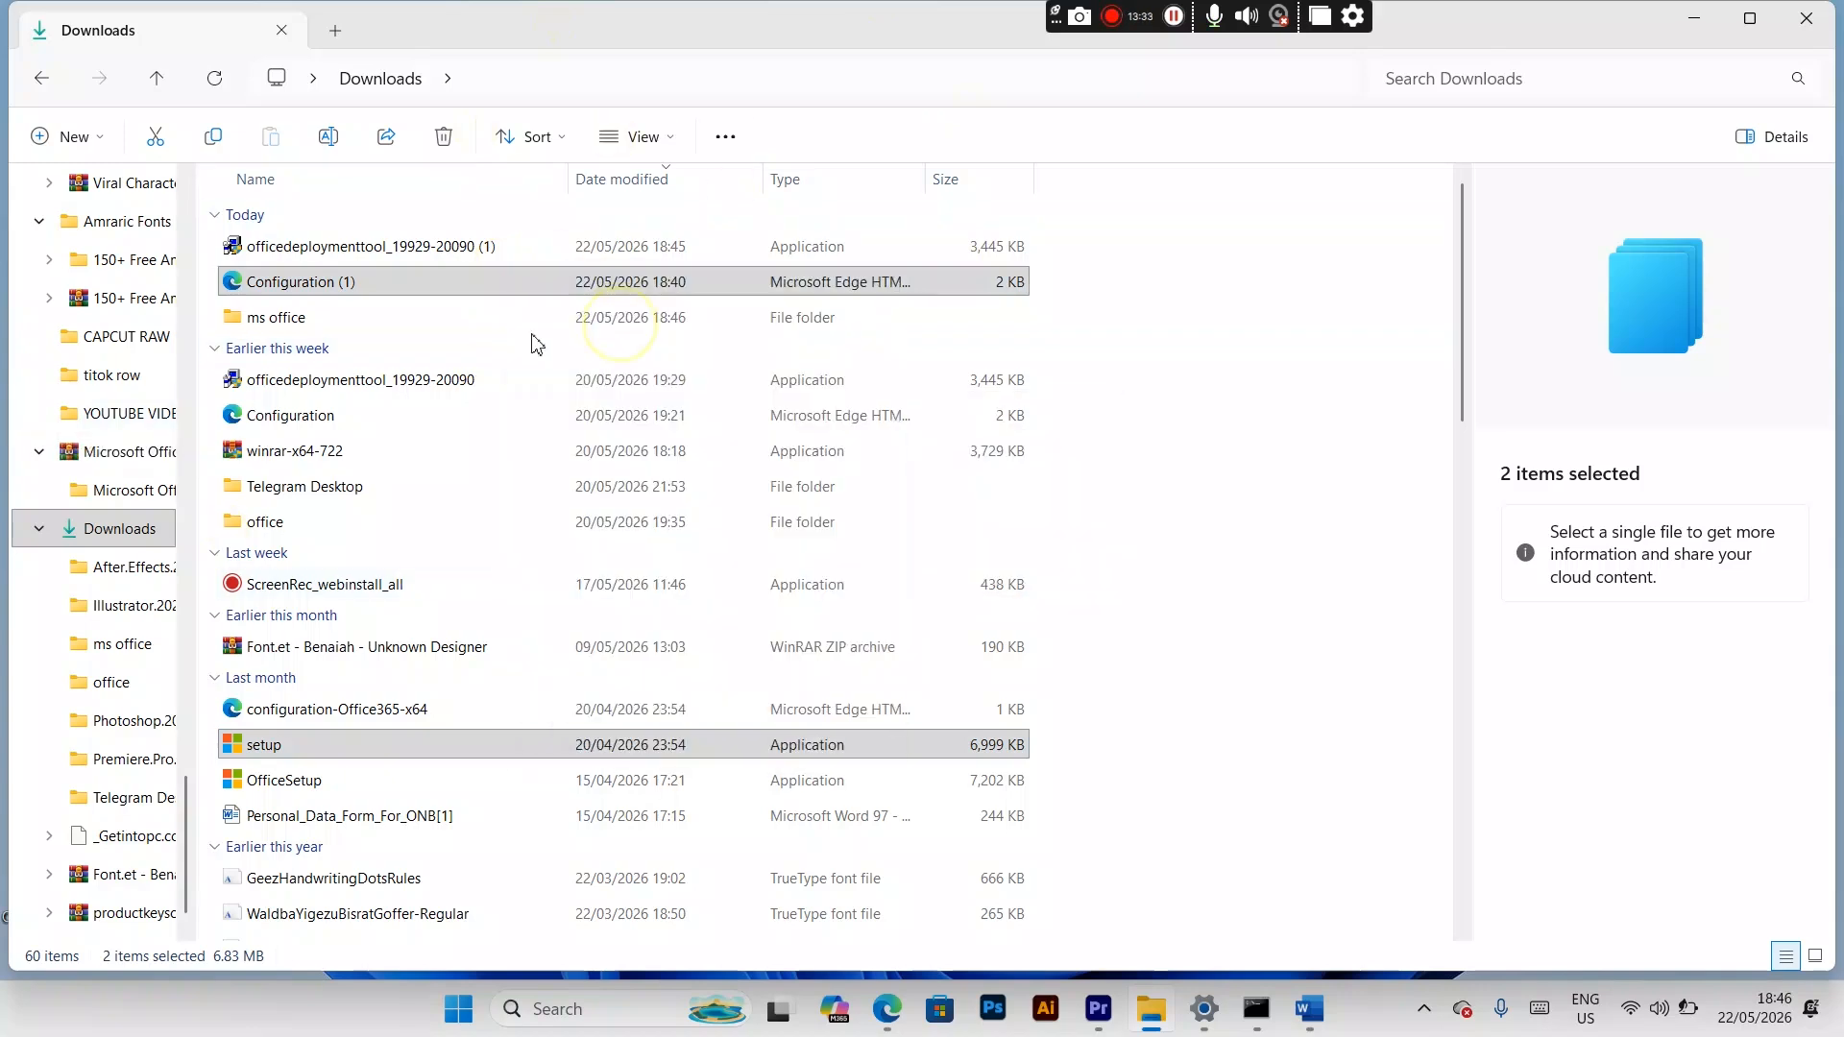
{"action": "double_click", "coordinate": [411, 326]}
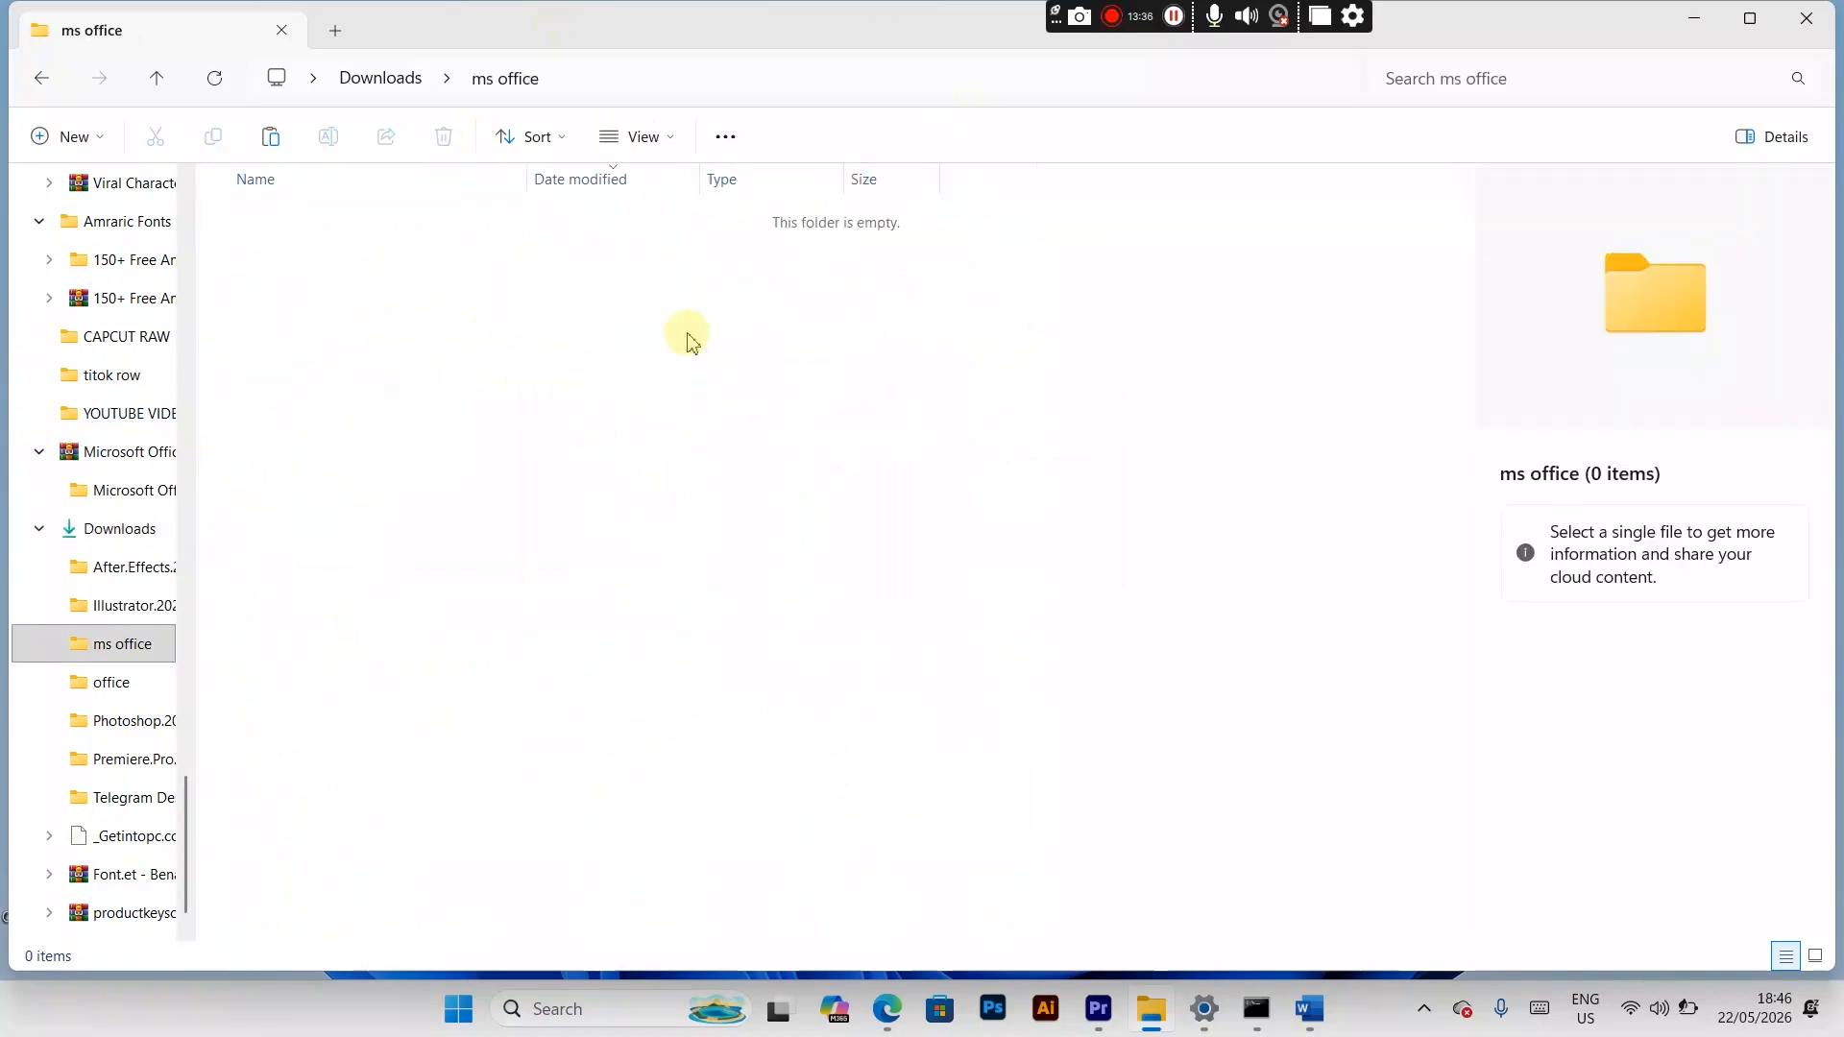
{"action": "right_click", "coordinate": [688, 333]}
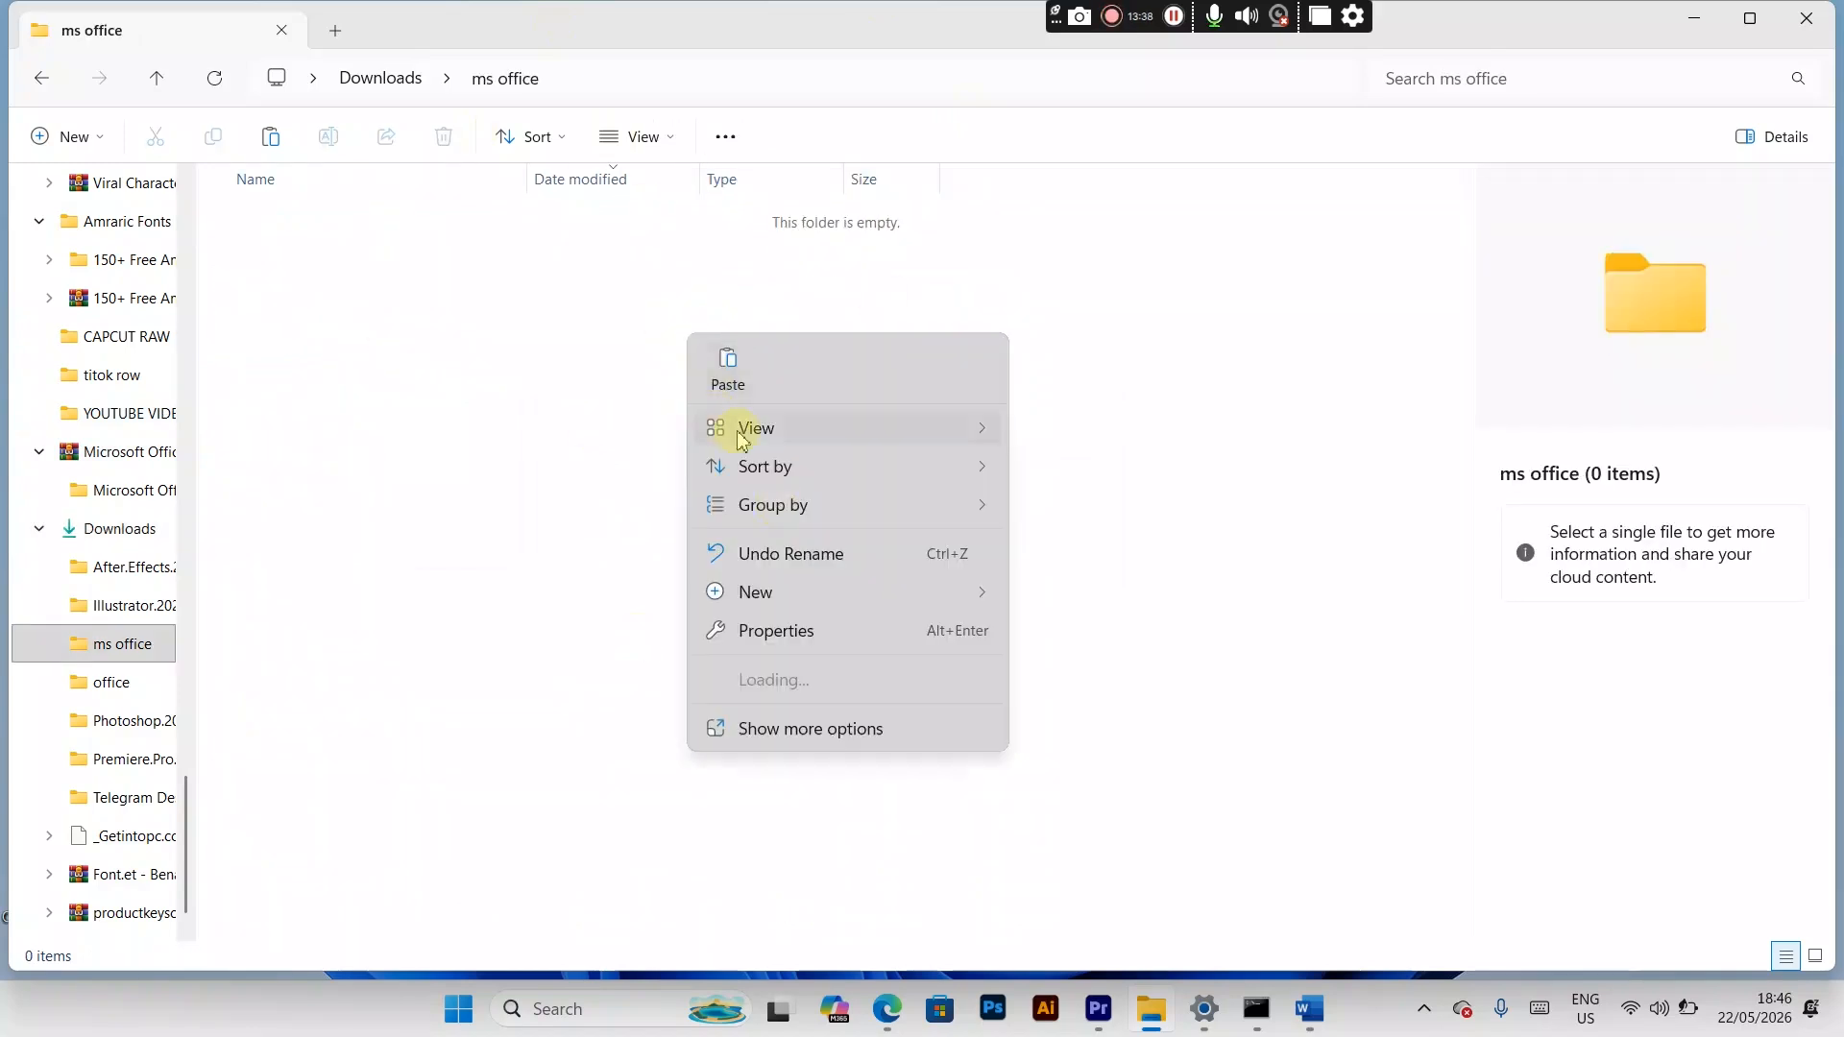
{"action": "left_click", "coordinate": [728, 384]}
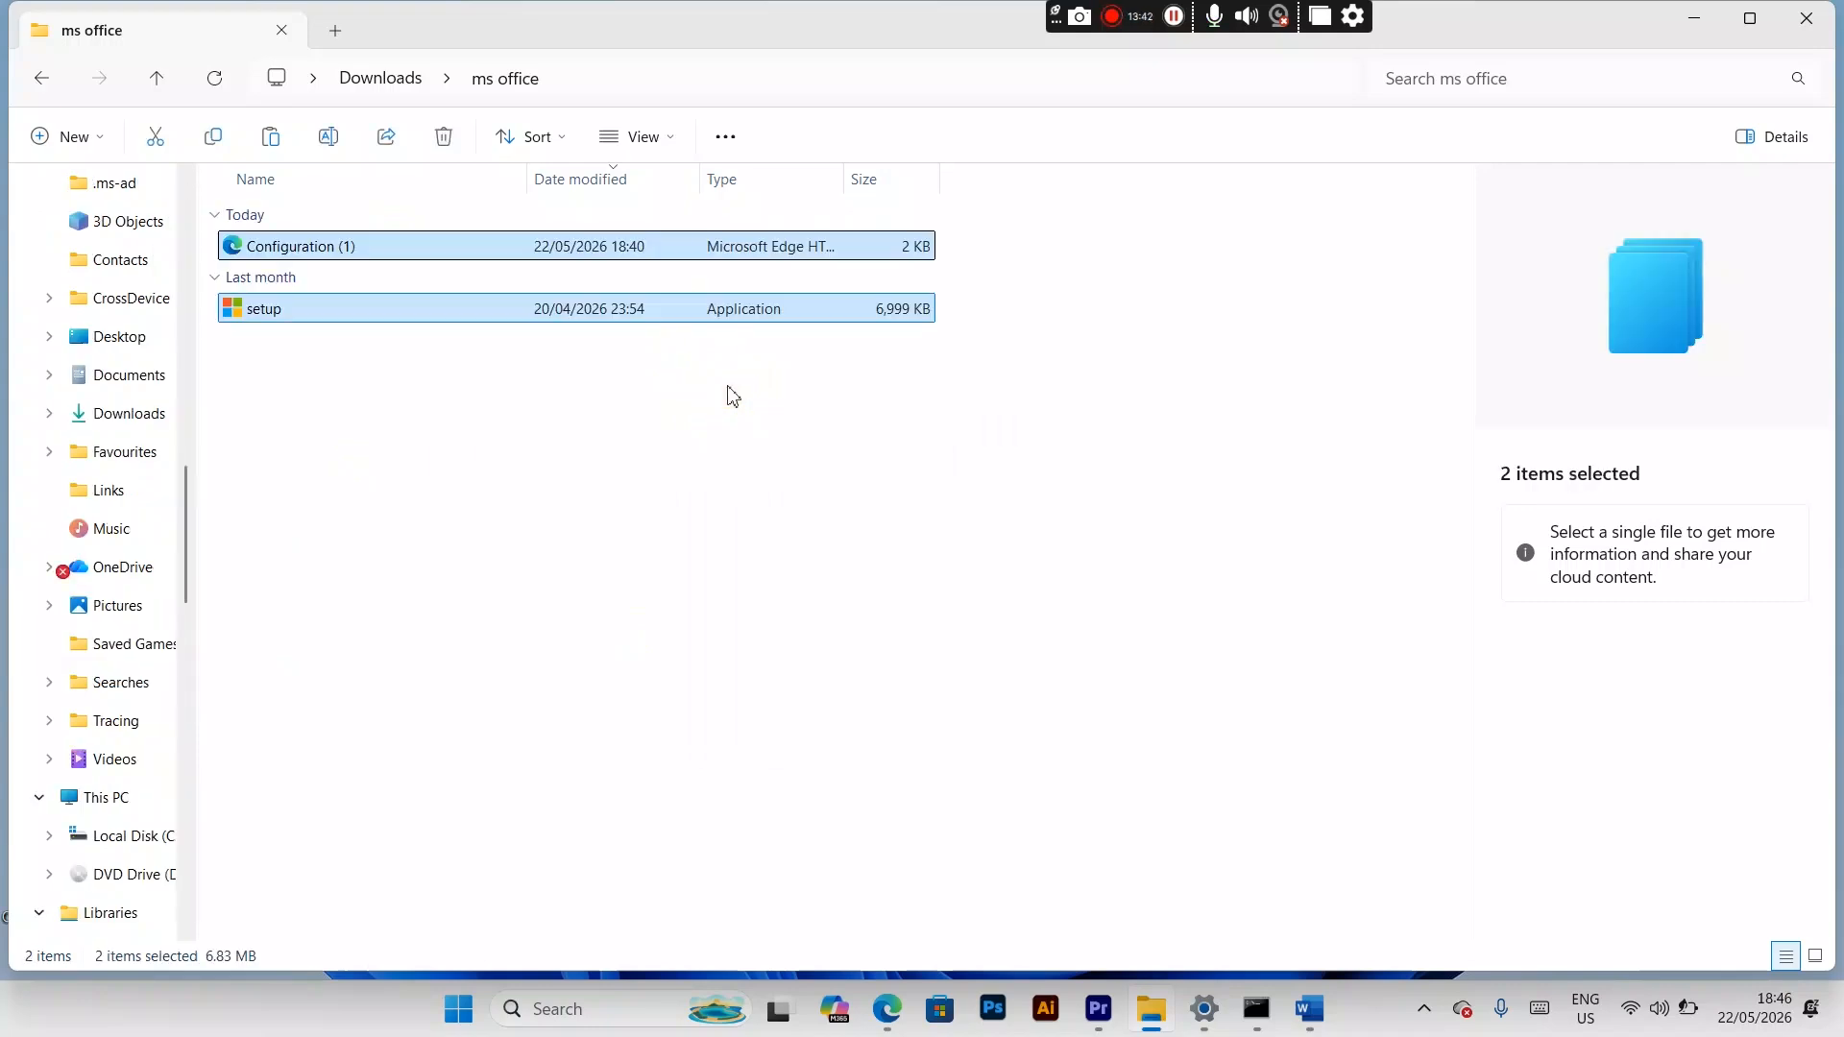
{"action": "left_click", "coordinate": [453, 460]}
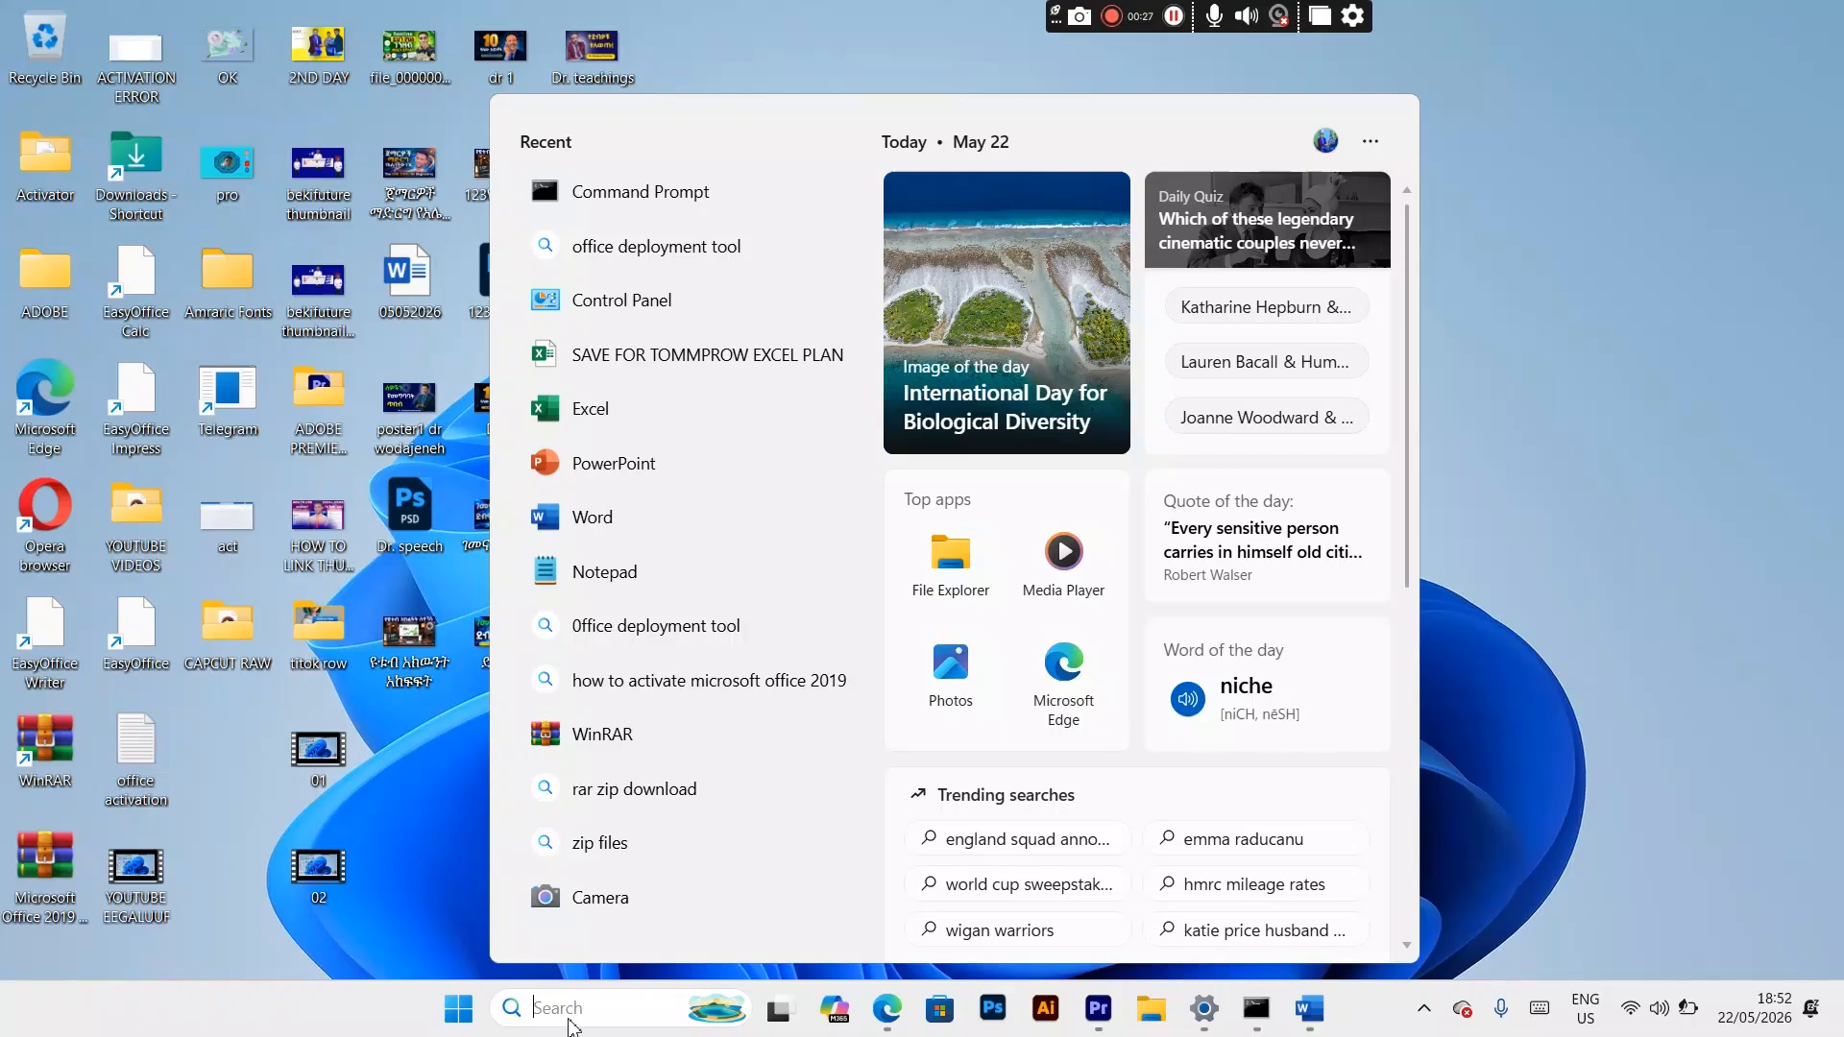
Step: Search Windows for cmd and open a Command Prompt window
{"action": "type", "text": "c"}
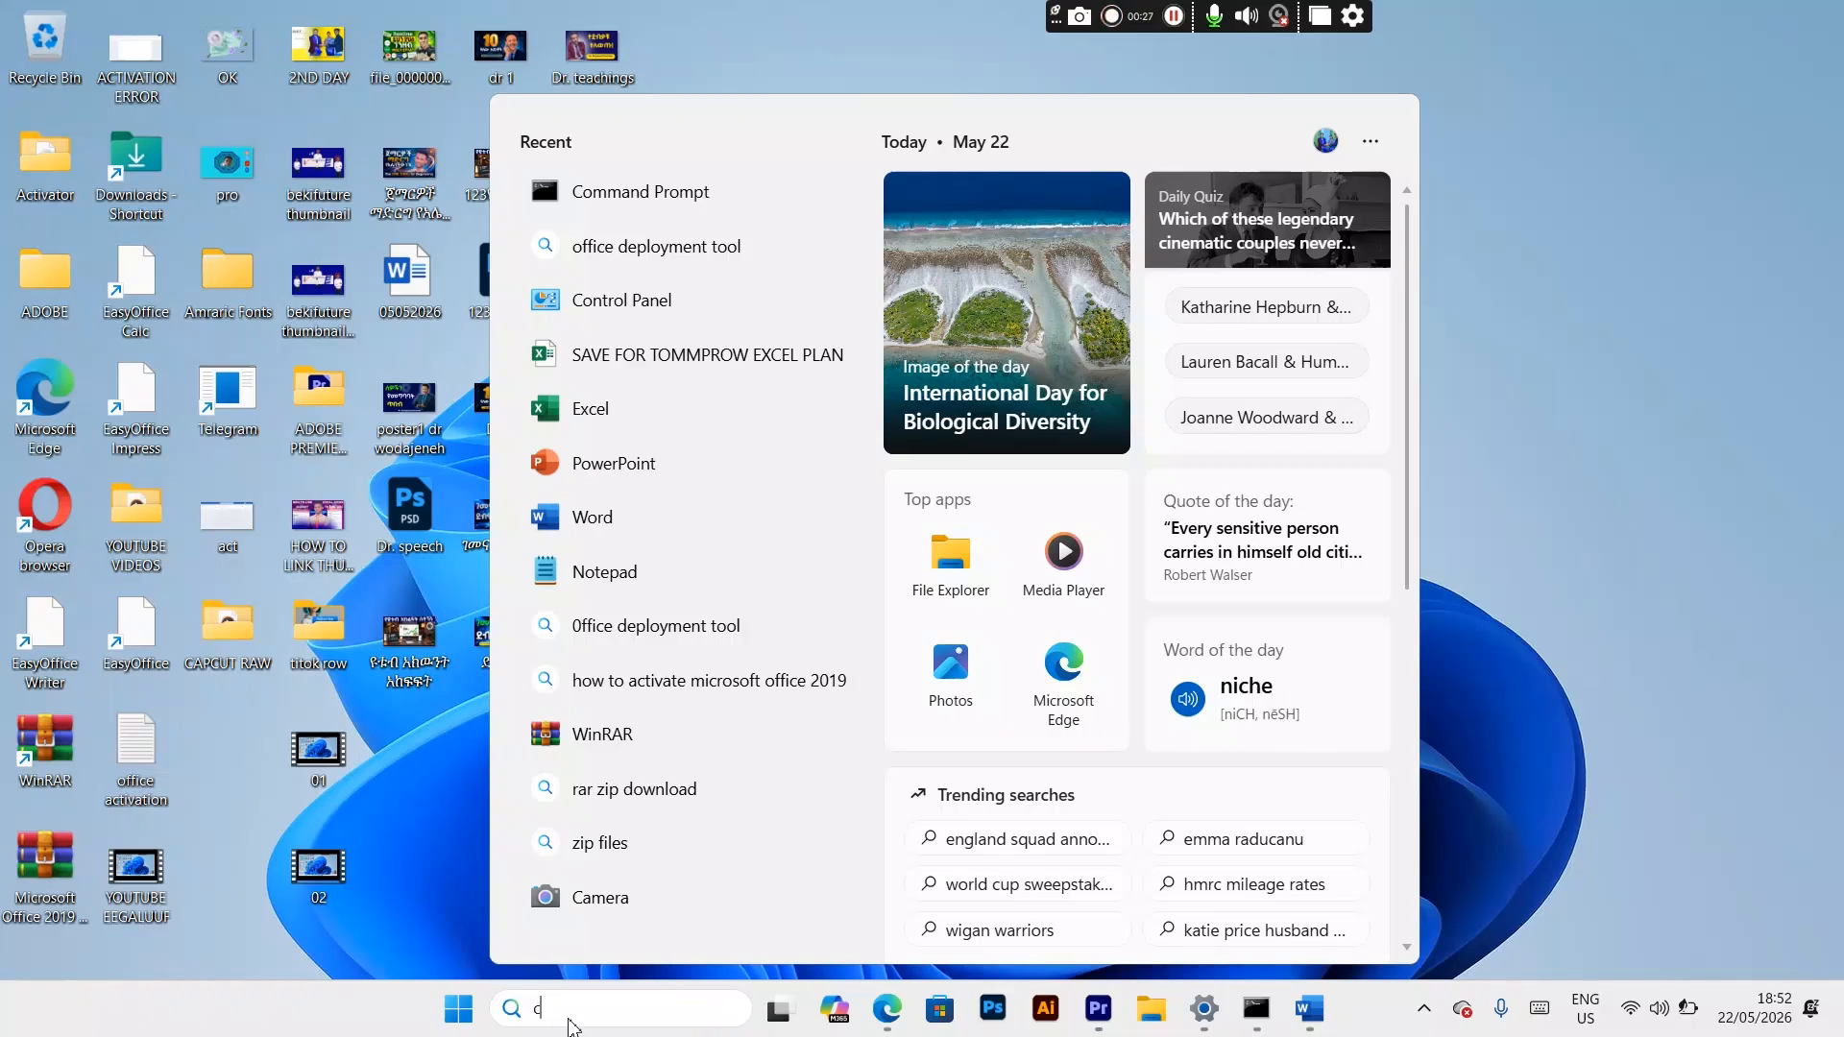
{"action": "type", "text": "md"}
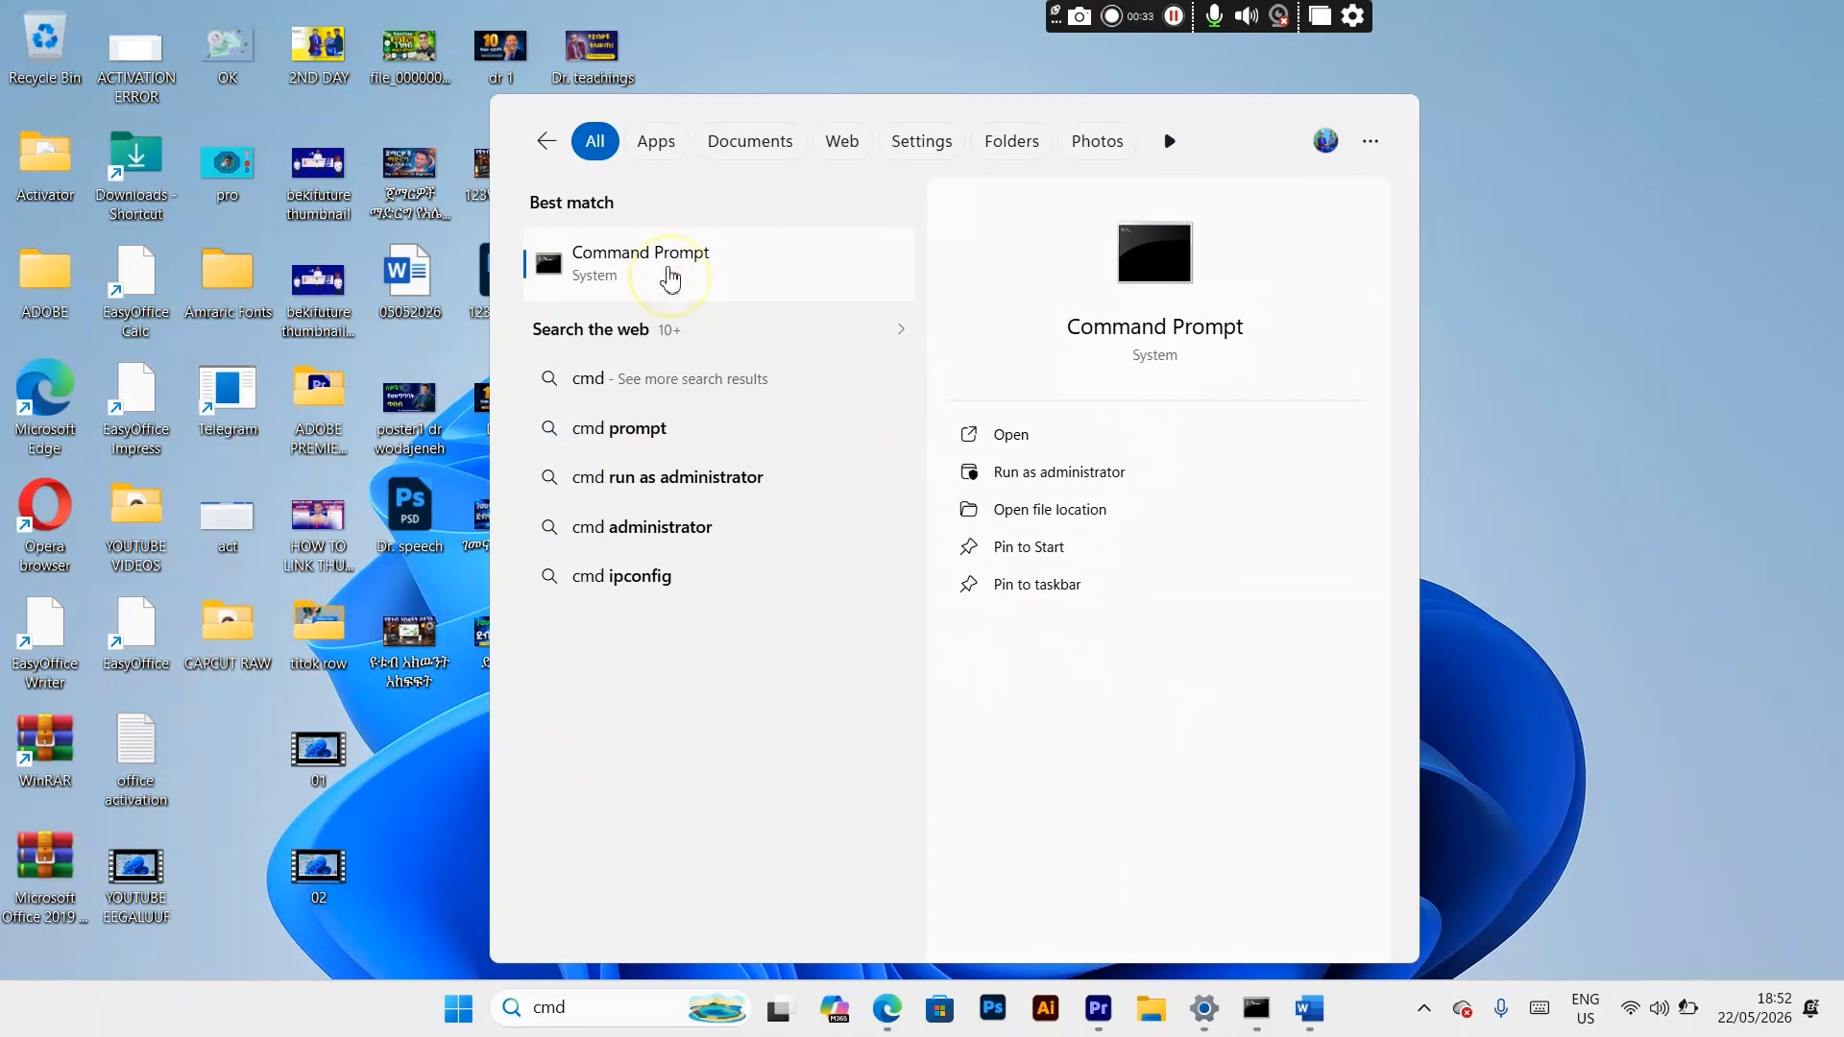
{"action": "right_click", "coordinate": [670, 276]}
{"action": "left_click", "coordinate": [803, 296]}
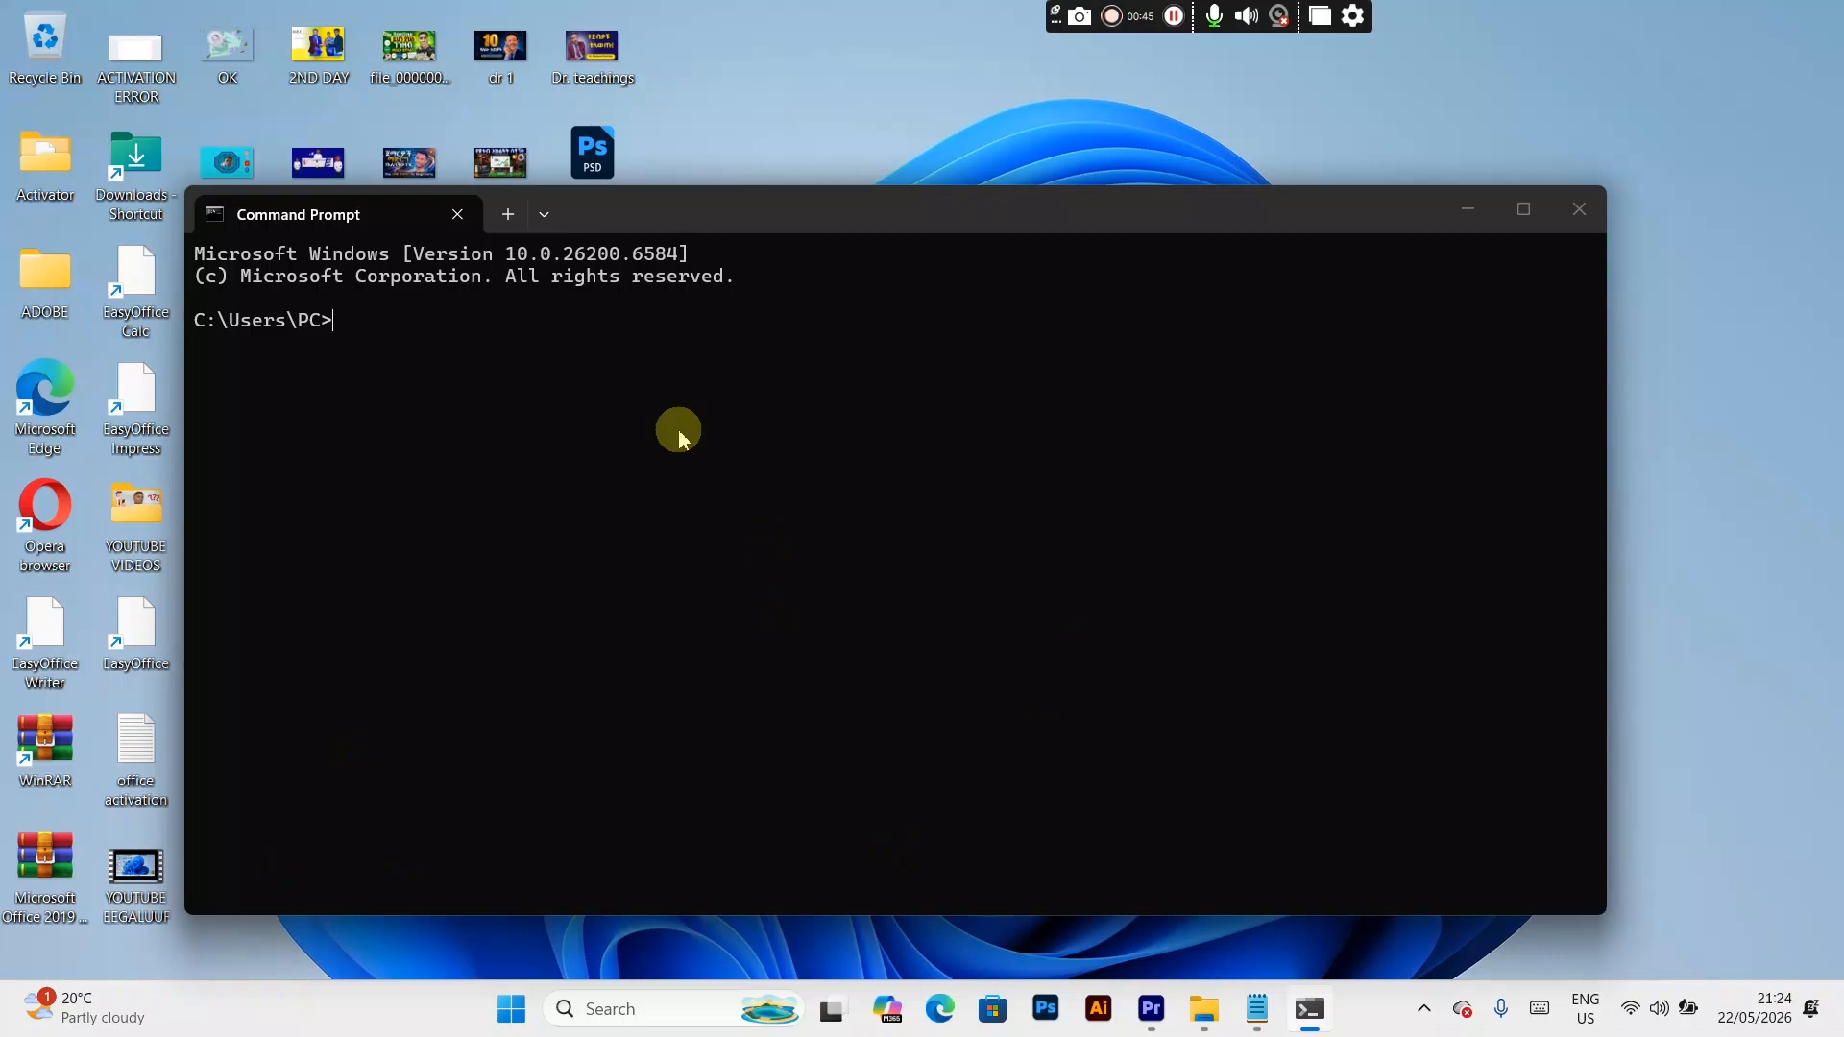
Step: Change the Command Prompt directory to C:\Users\PC\Downloads\ms office, using the folder path copied from File Explorer
{"action": "type", "text": "cd"}
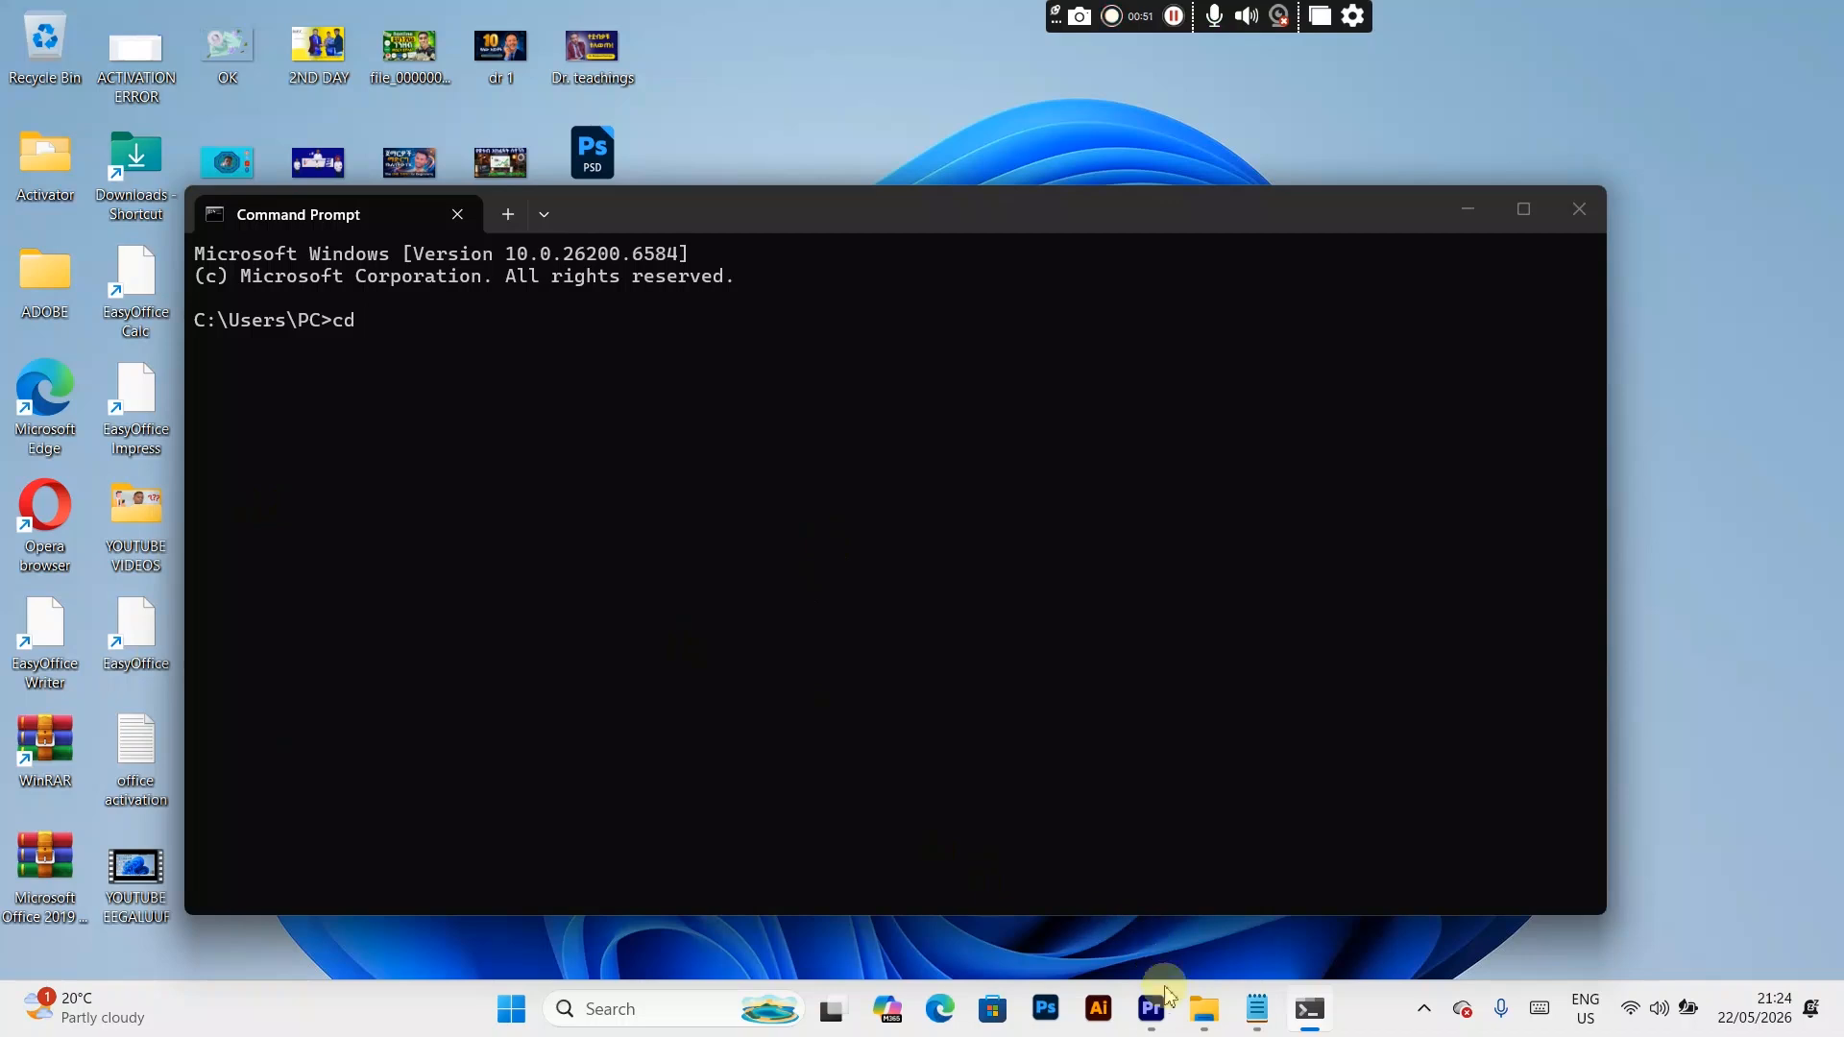
{"action": "left_click", "coordinate": [1196, 1020]}
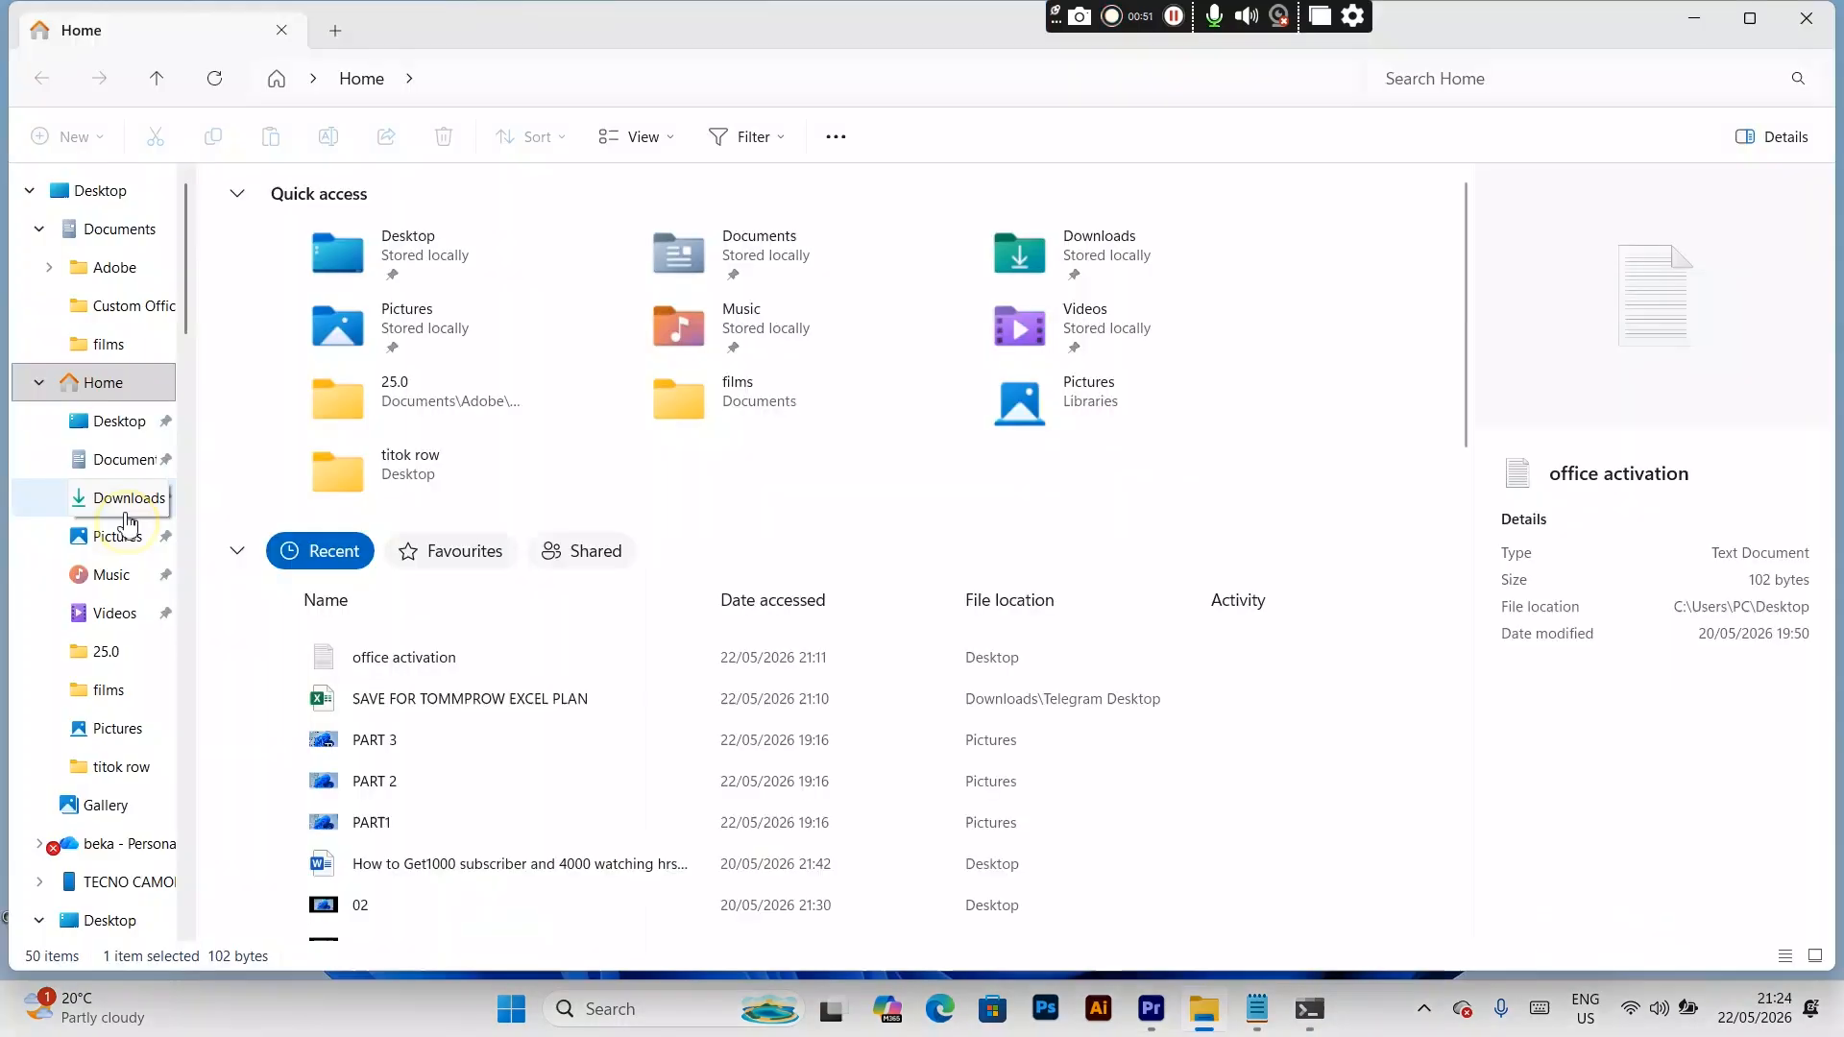
{"action": "left_click", "coordinate": [125, 499]}
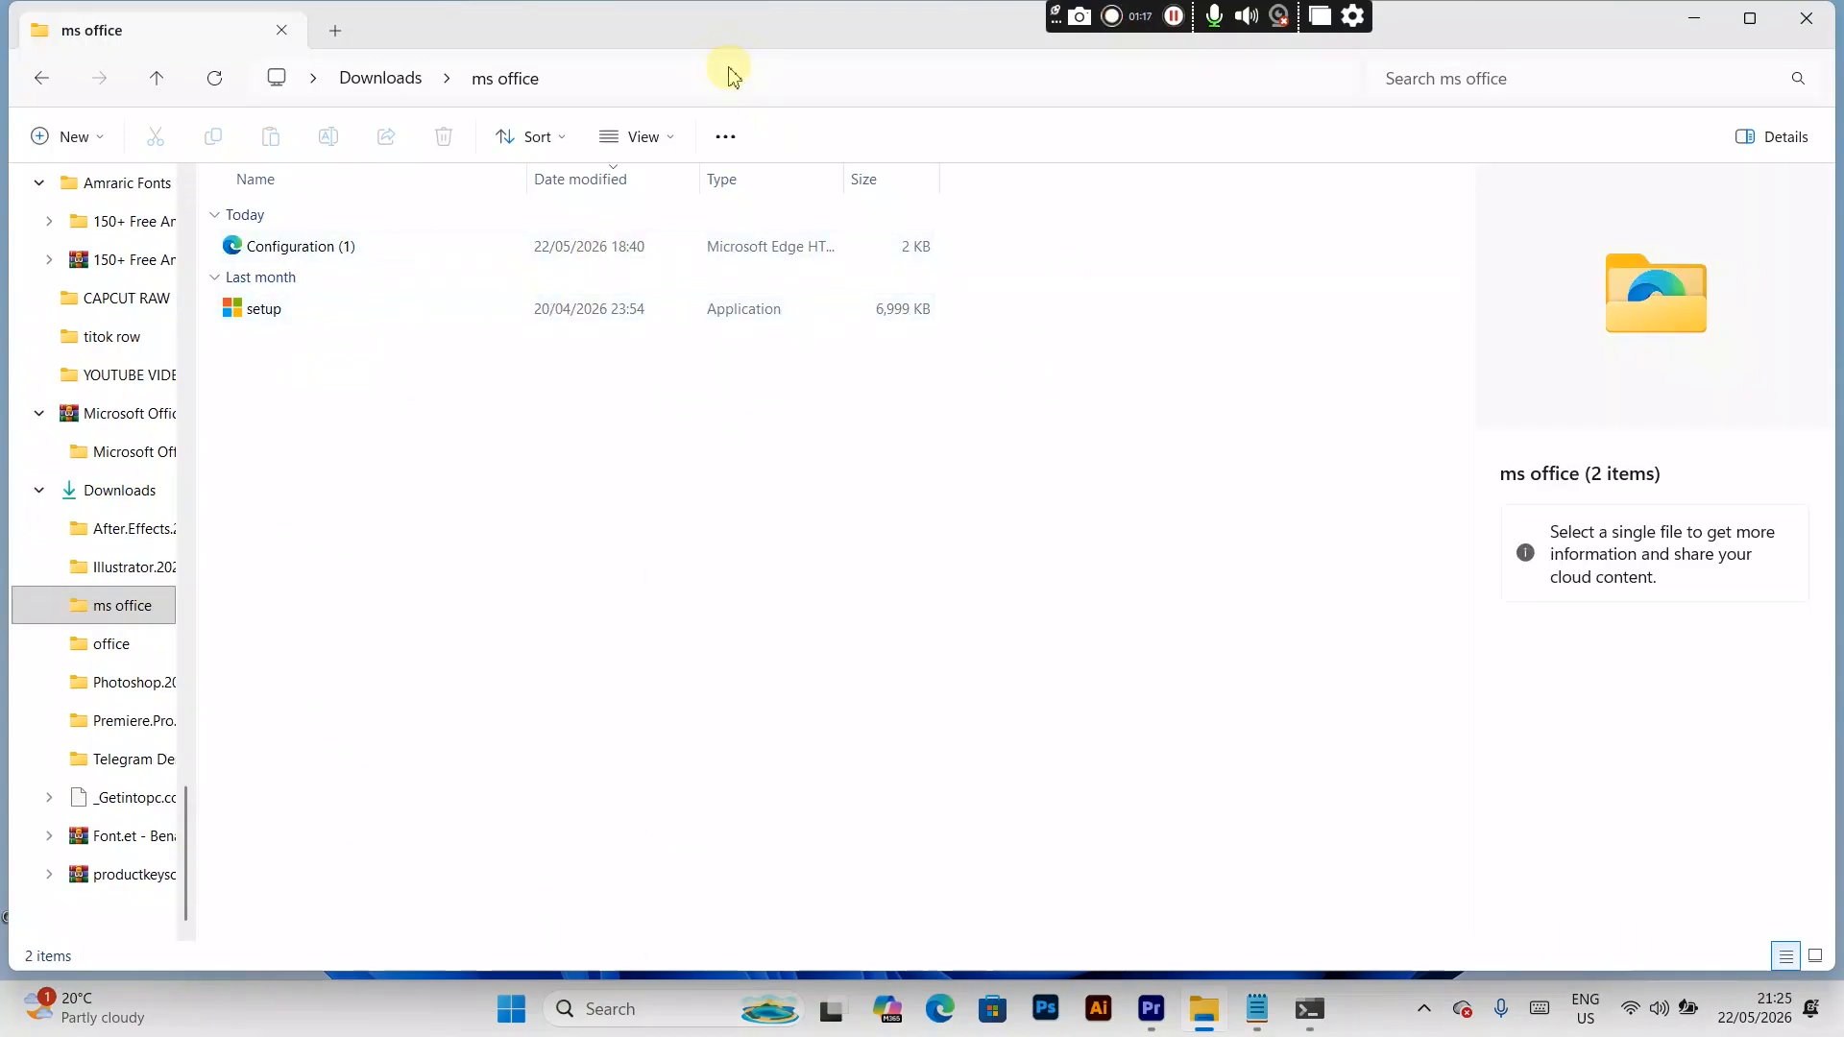
{"action": "left_click", "coordinate": [733, 76]}
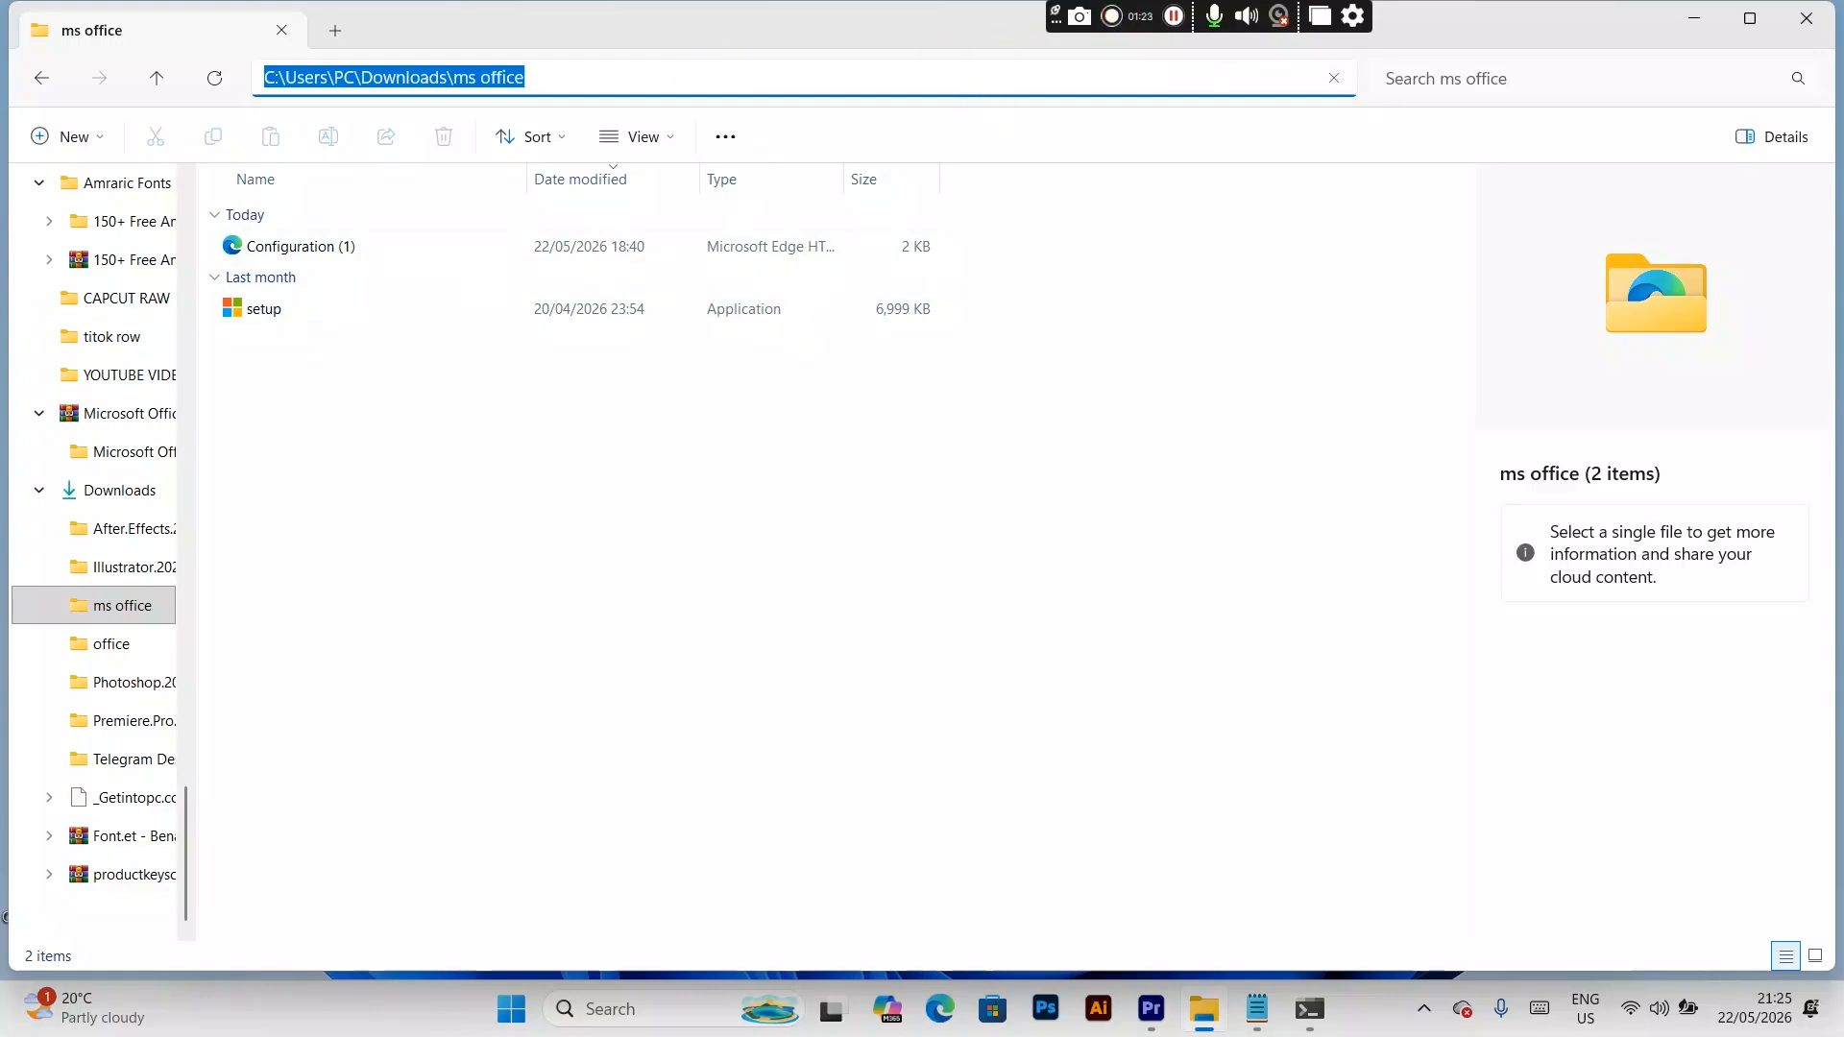
{"action": "left_click", "coordinate": [1704, 27]}
{"action": "type", "text": "cd"}
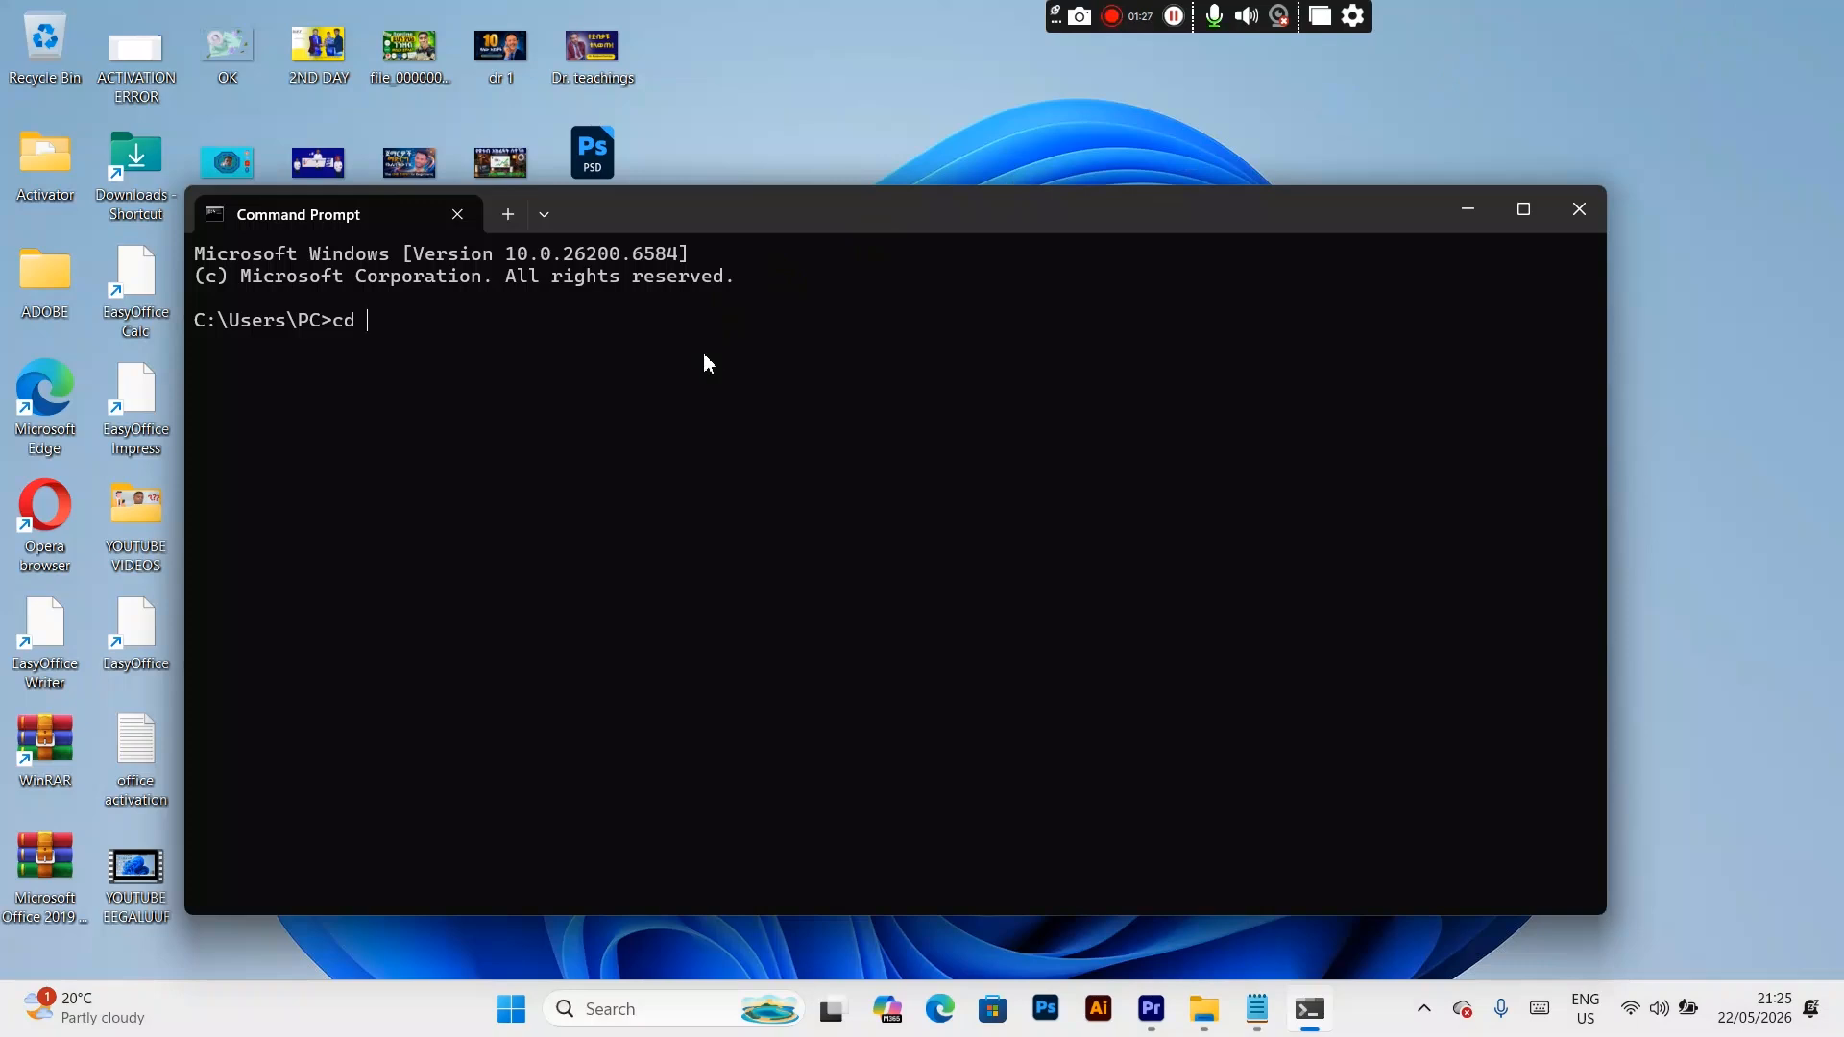
{"action": "key", "text": "ctrl+v"}
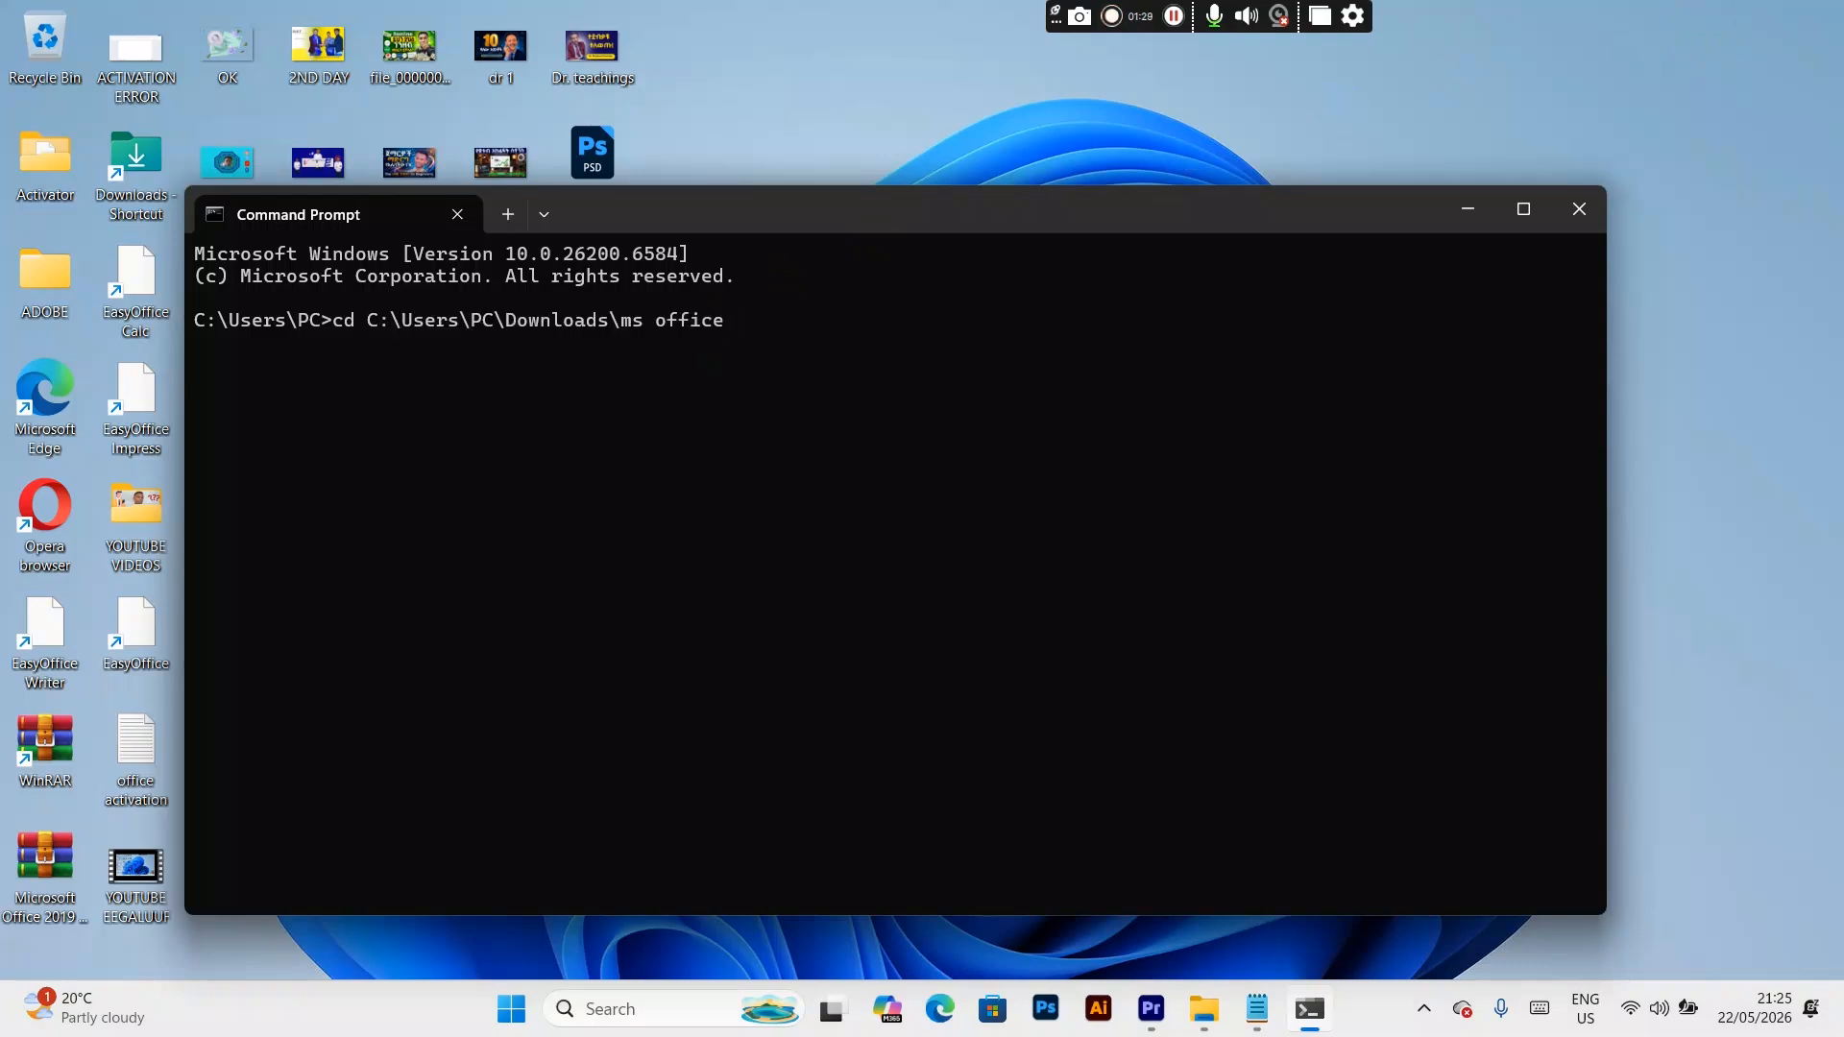
{"action": "key", "text": "Return"}
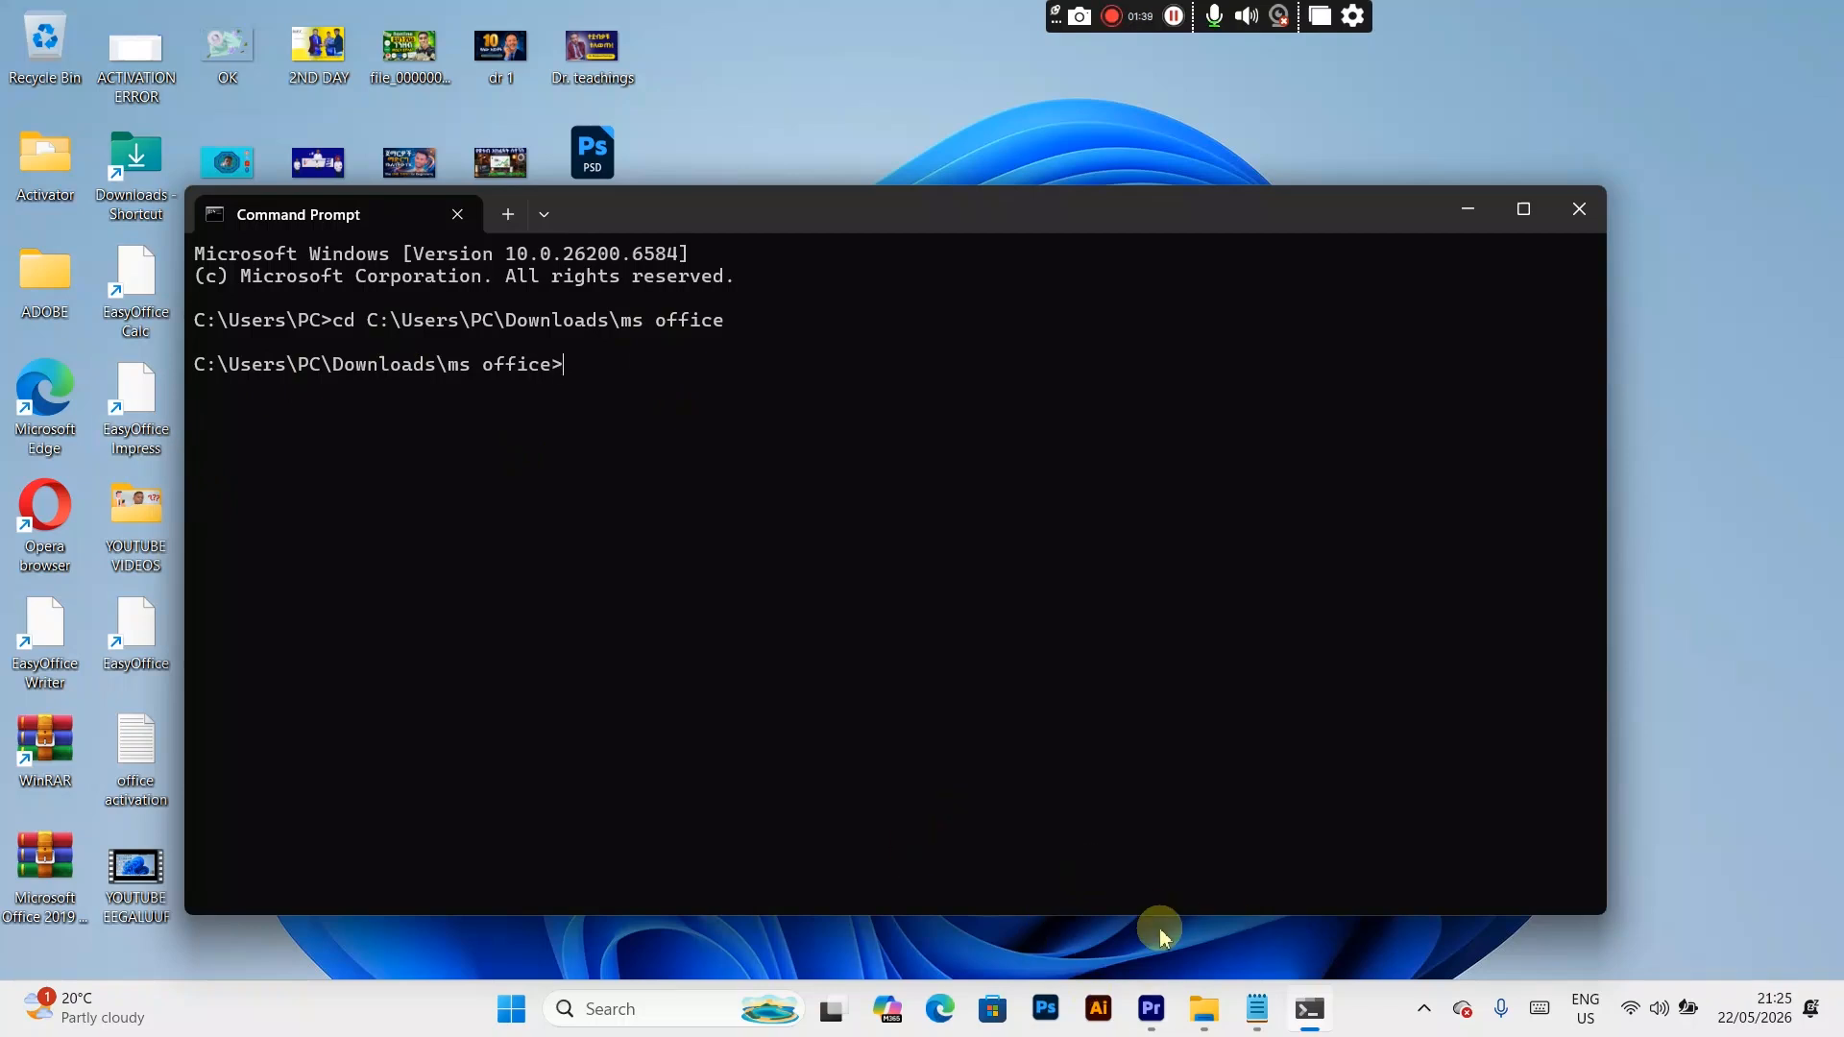
Step: Run setup.exe /configure configuration.xml from the ms office folder, then close the finished installer and Command Prompt
{"action": "left_click", "coordinate": [1256, 1011]}
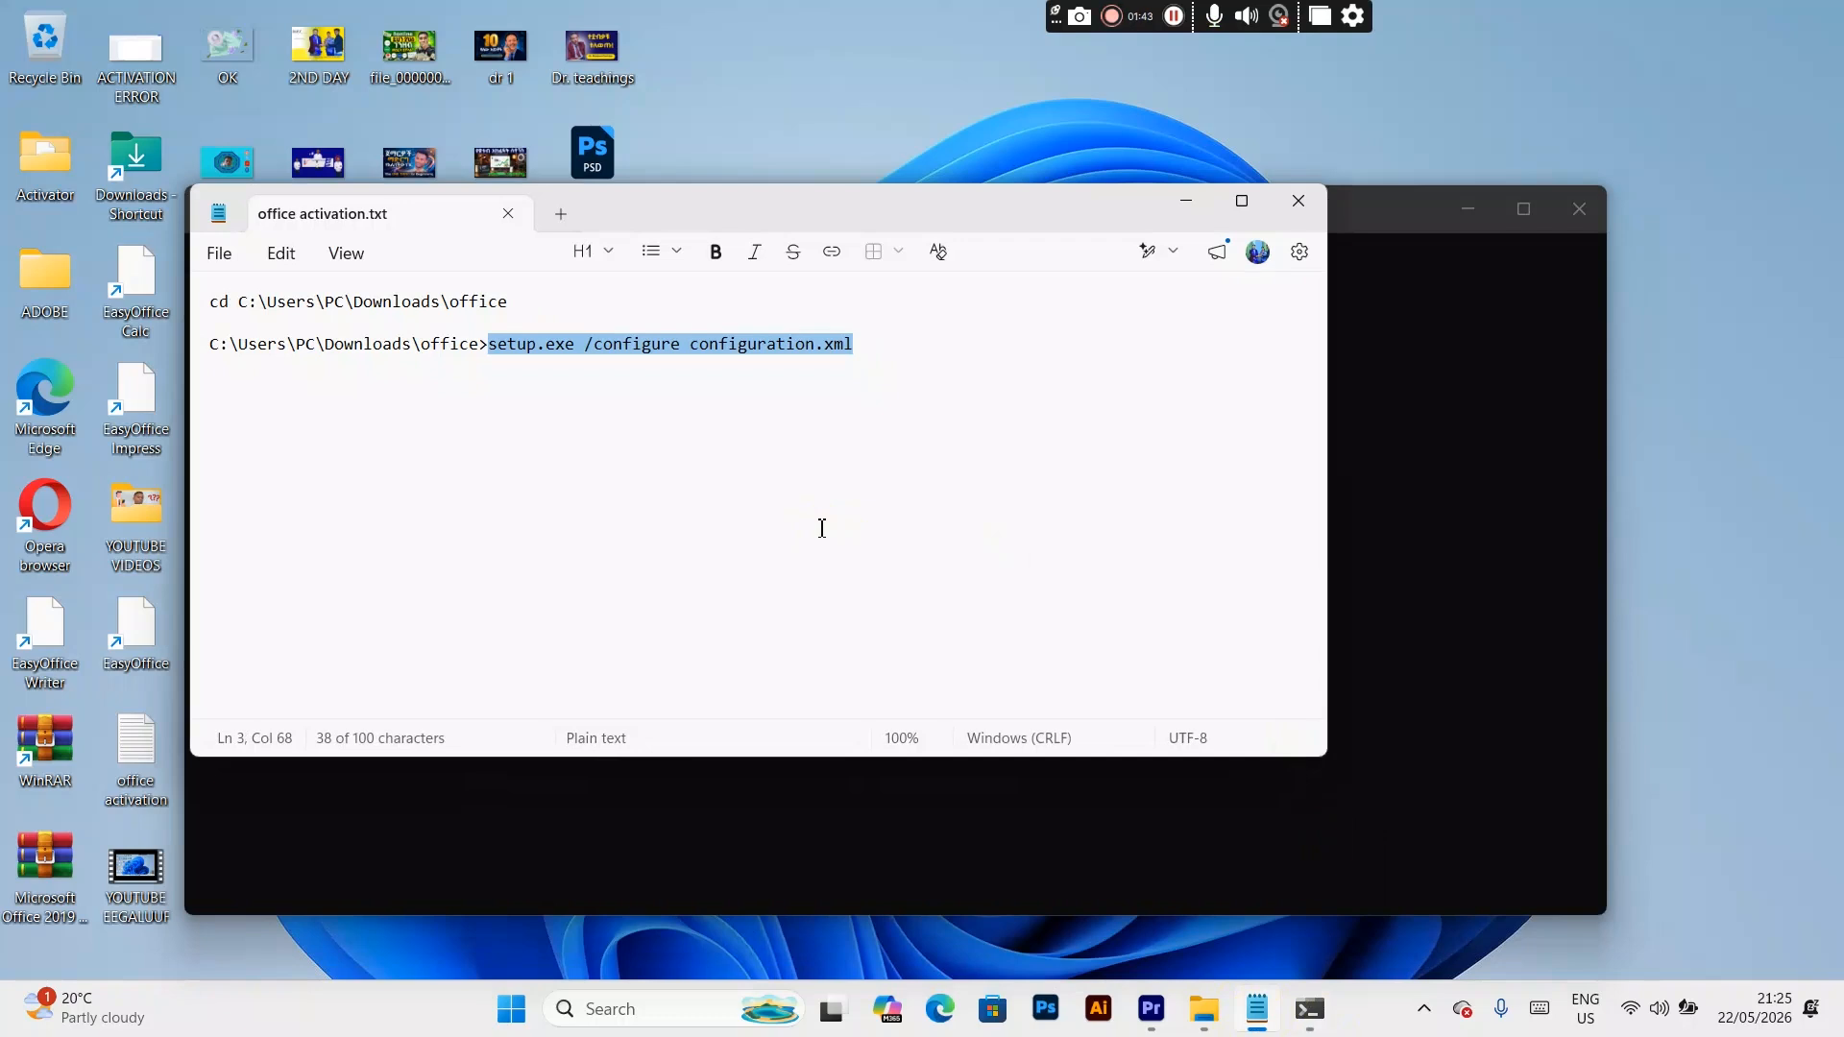
{"action": "left_click", "coordinate": [1440, 557]}
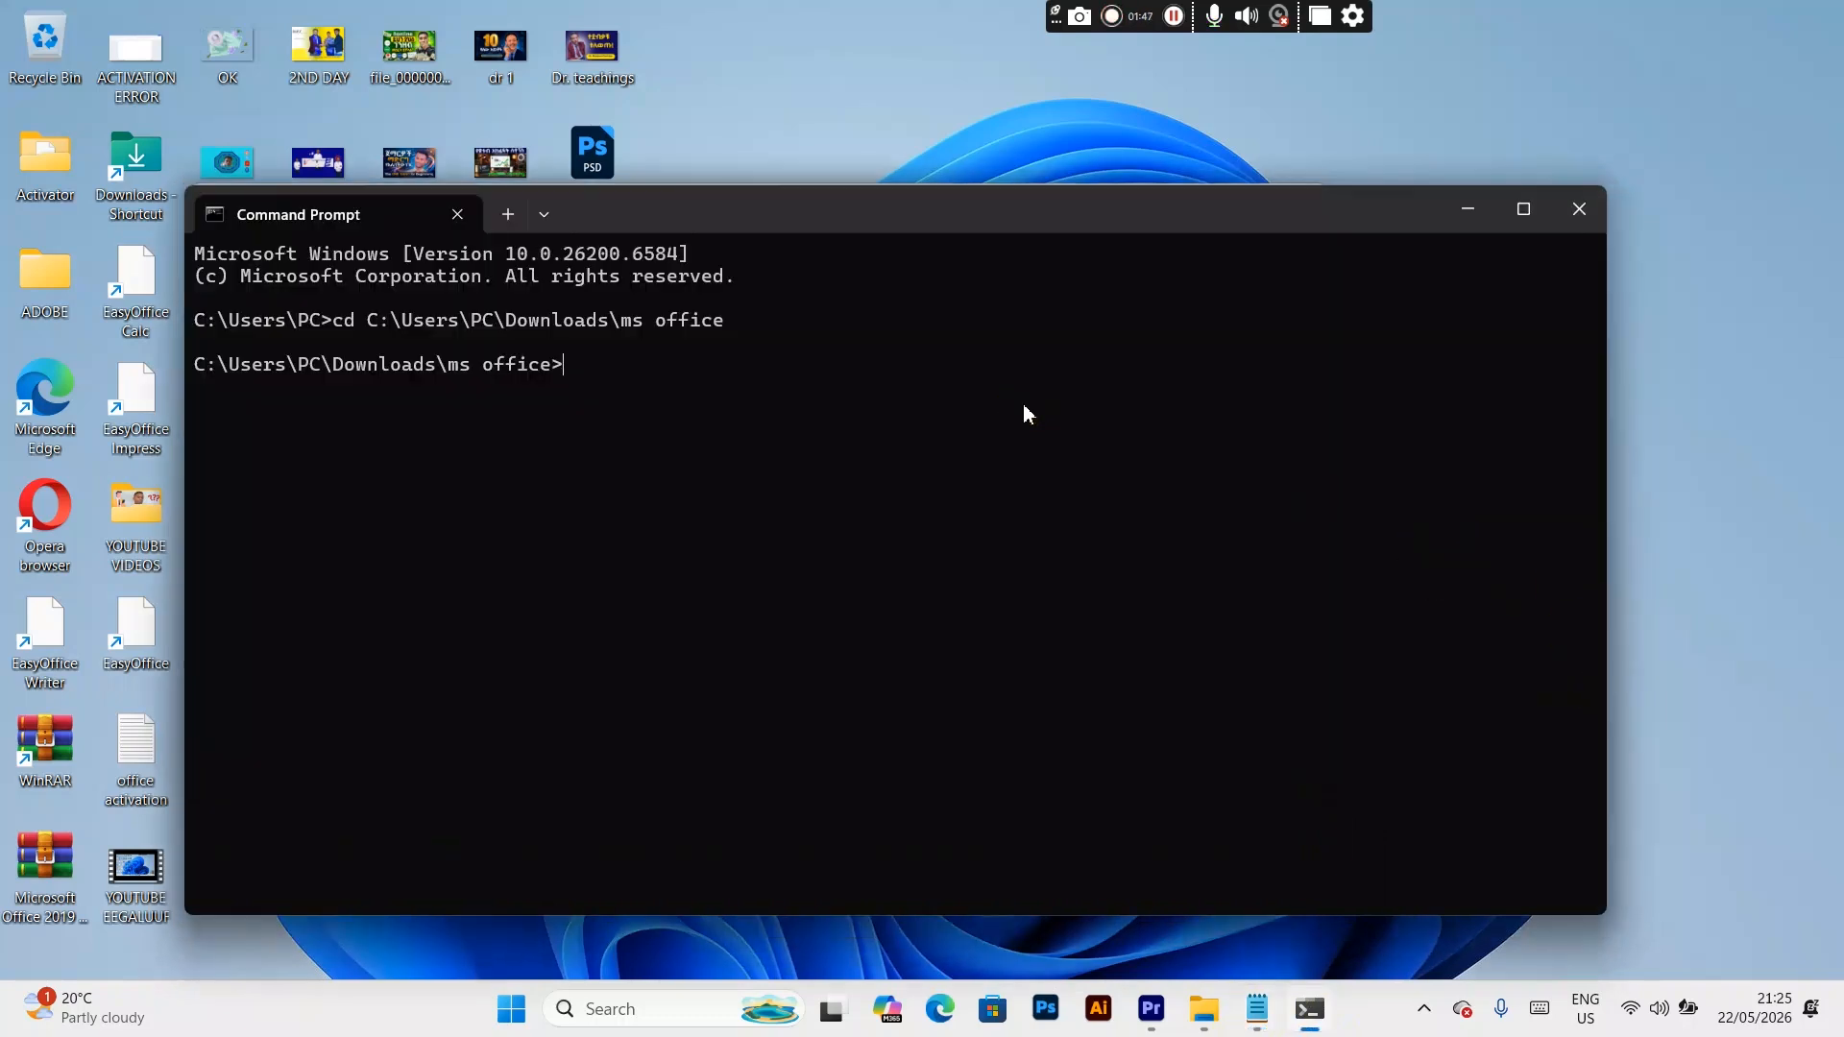
{"action": "key", "text": "ctrl+v"}
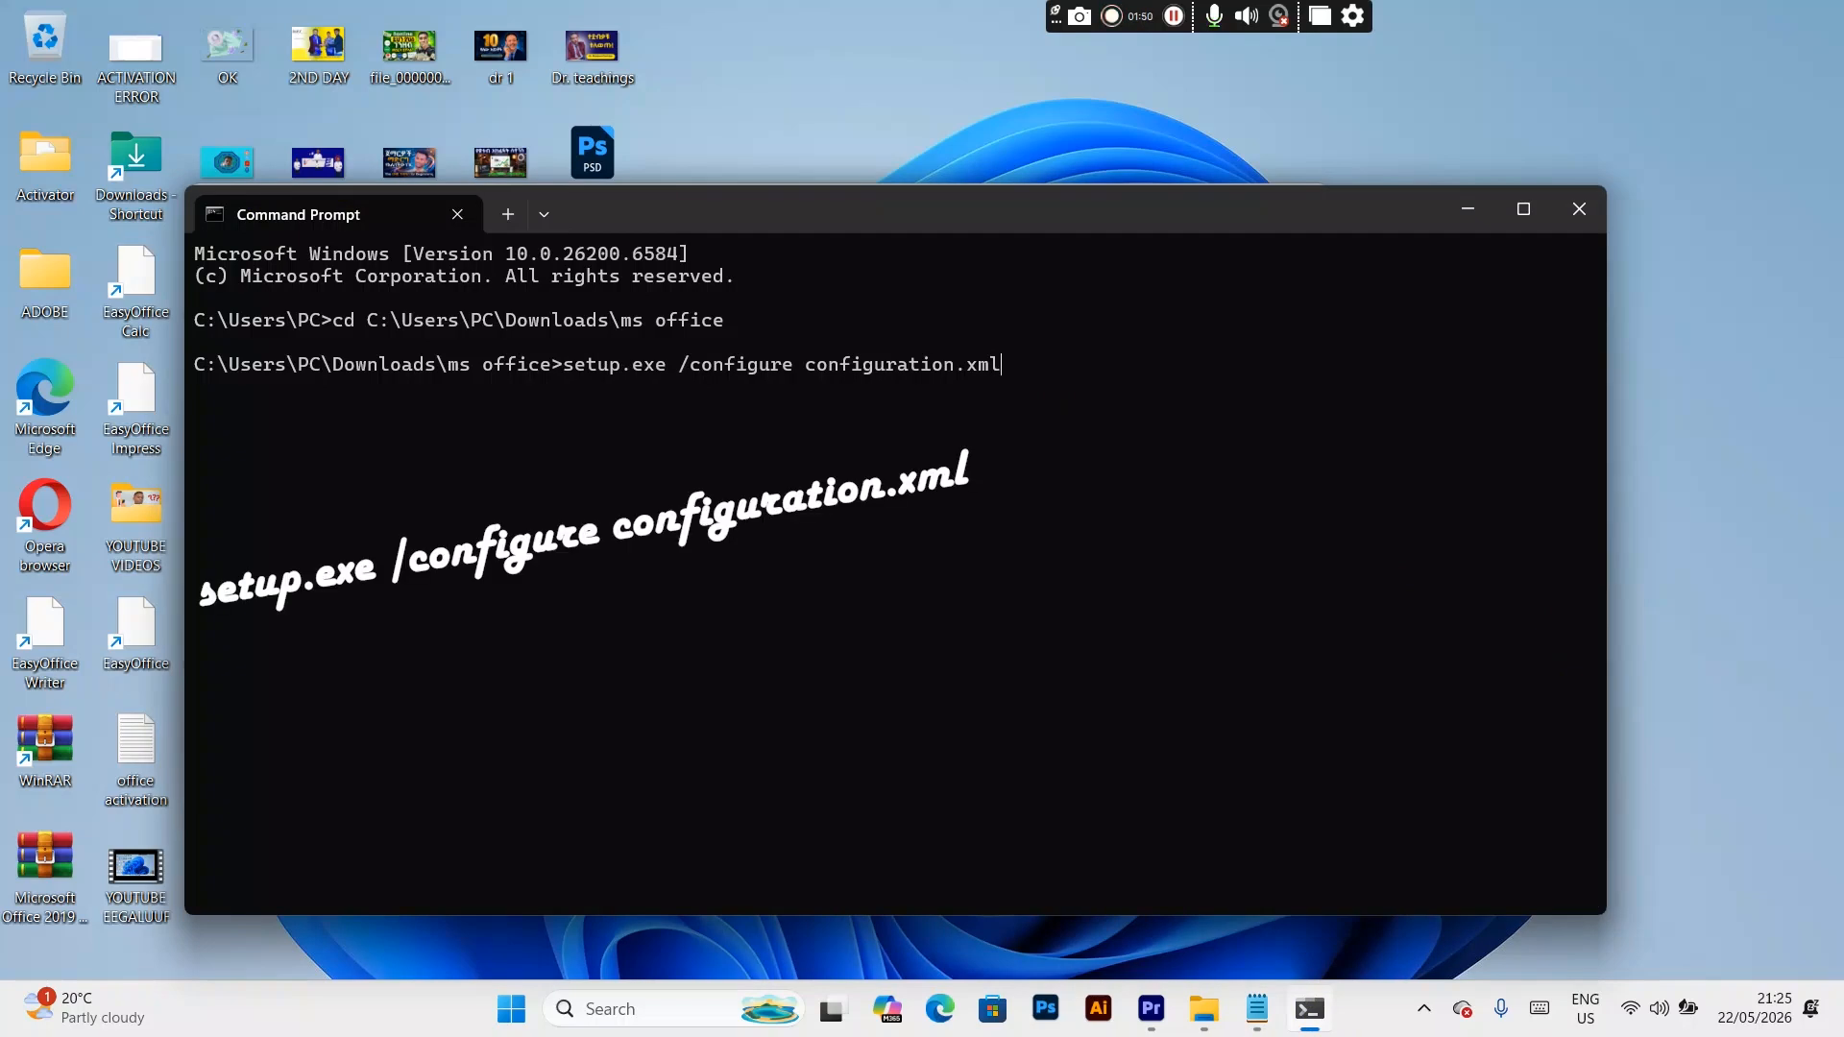
{"action": "key", "text": "Return"}
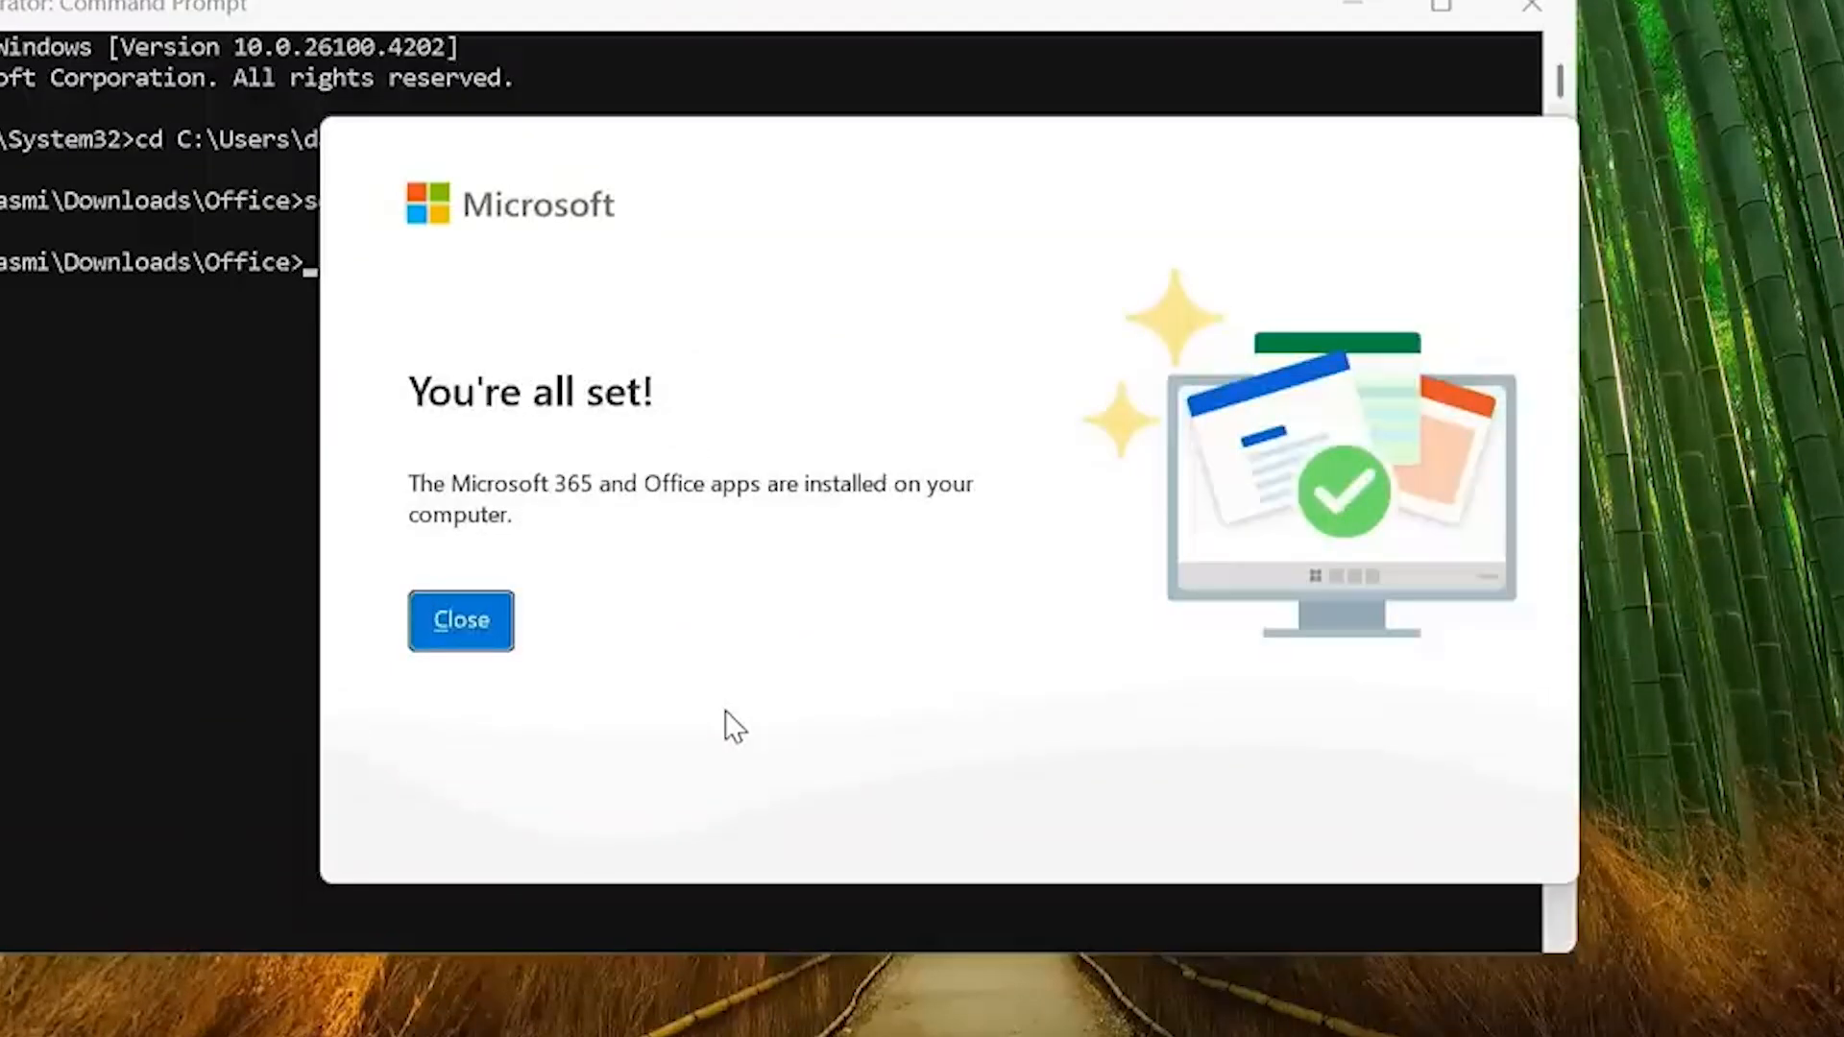
{"action": "left_click", "coordinate": [478, 629]}
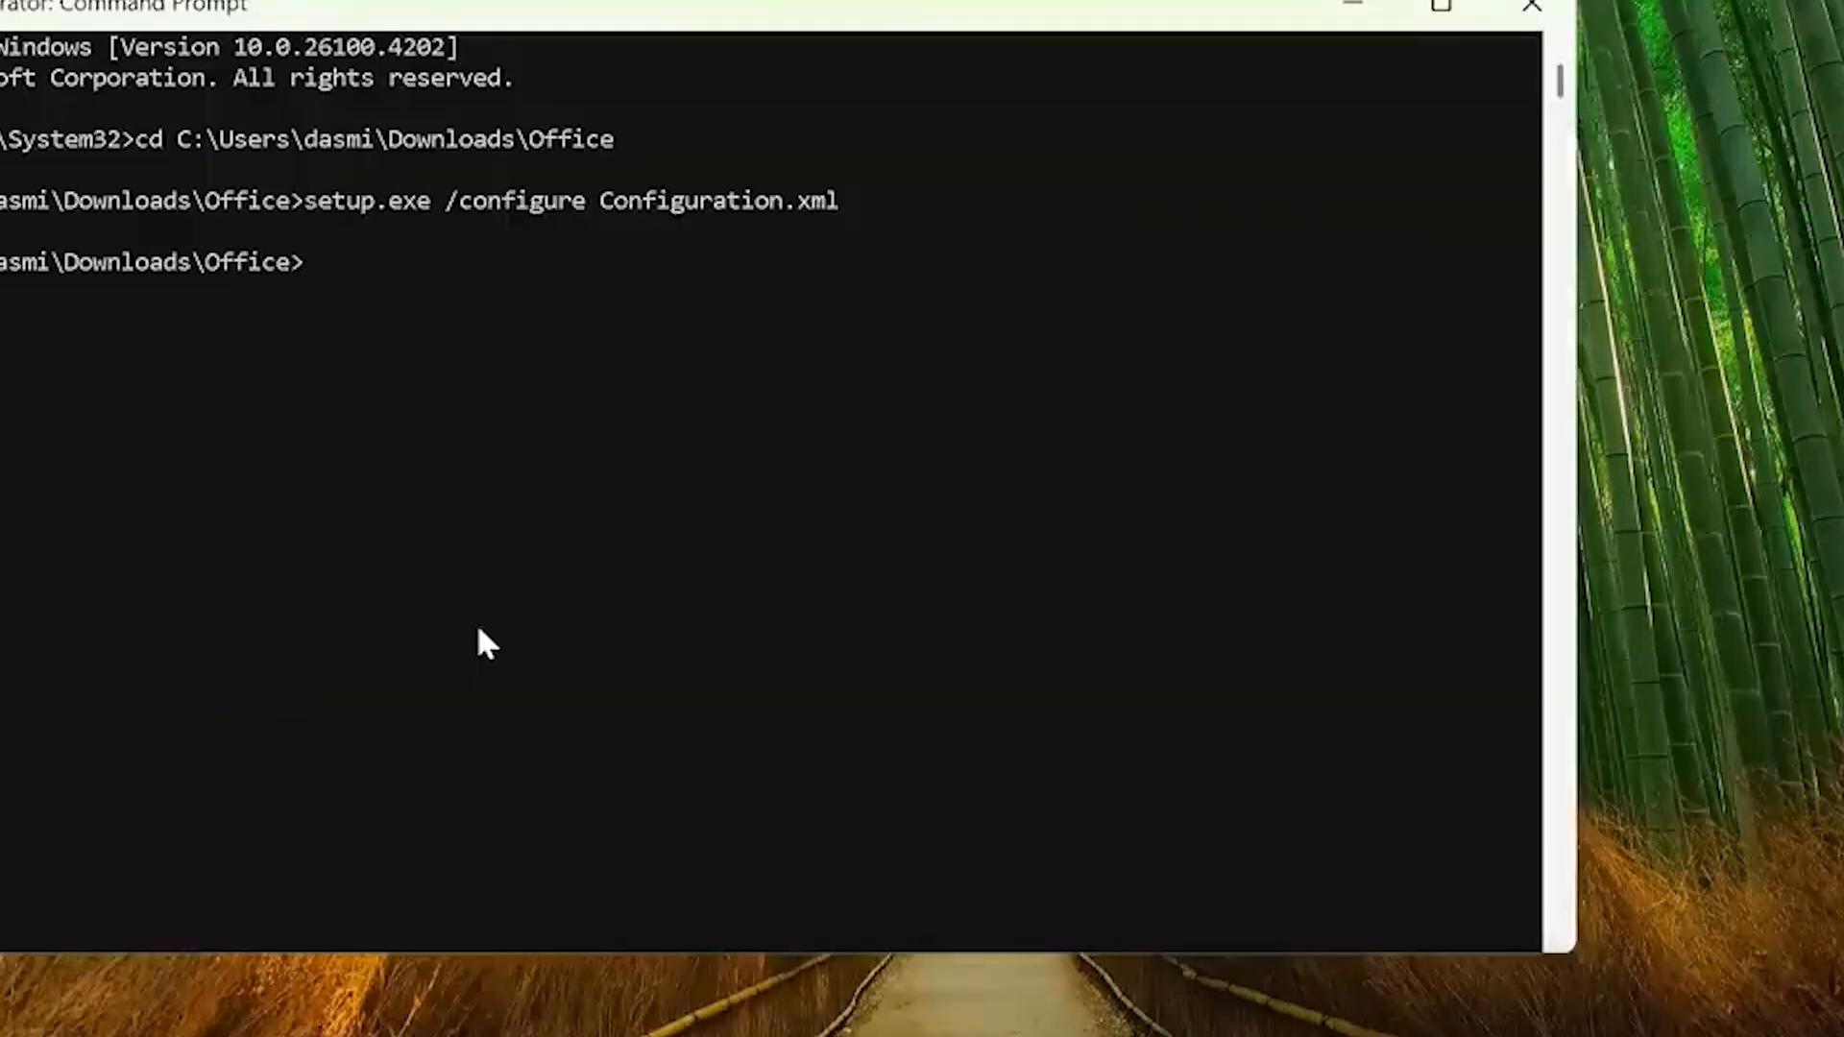
{"action": "left_click", "coordinate": [1531, 5]}
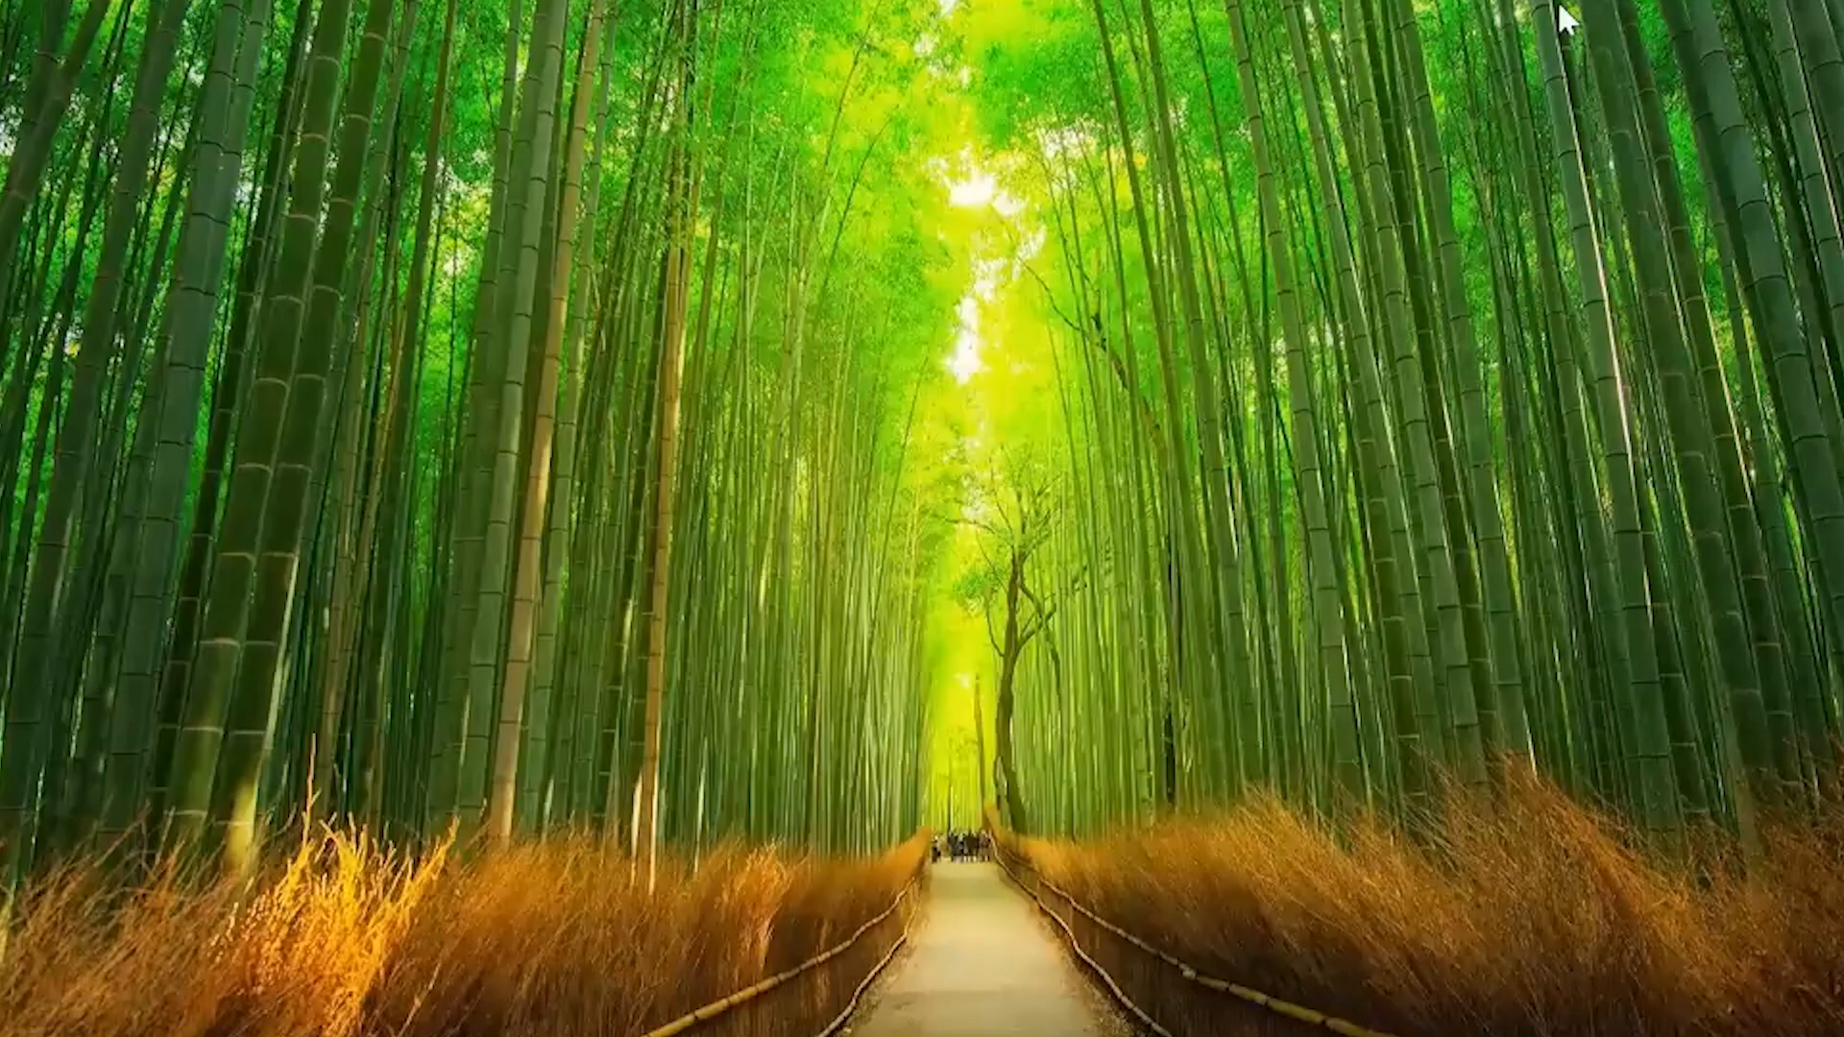
Step: Search Windows for word and open the newly installed Word app
{"action": "key", "text": "super"}
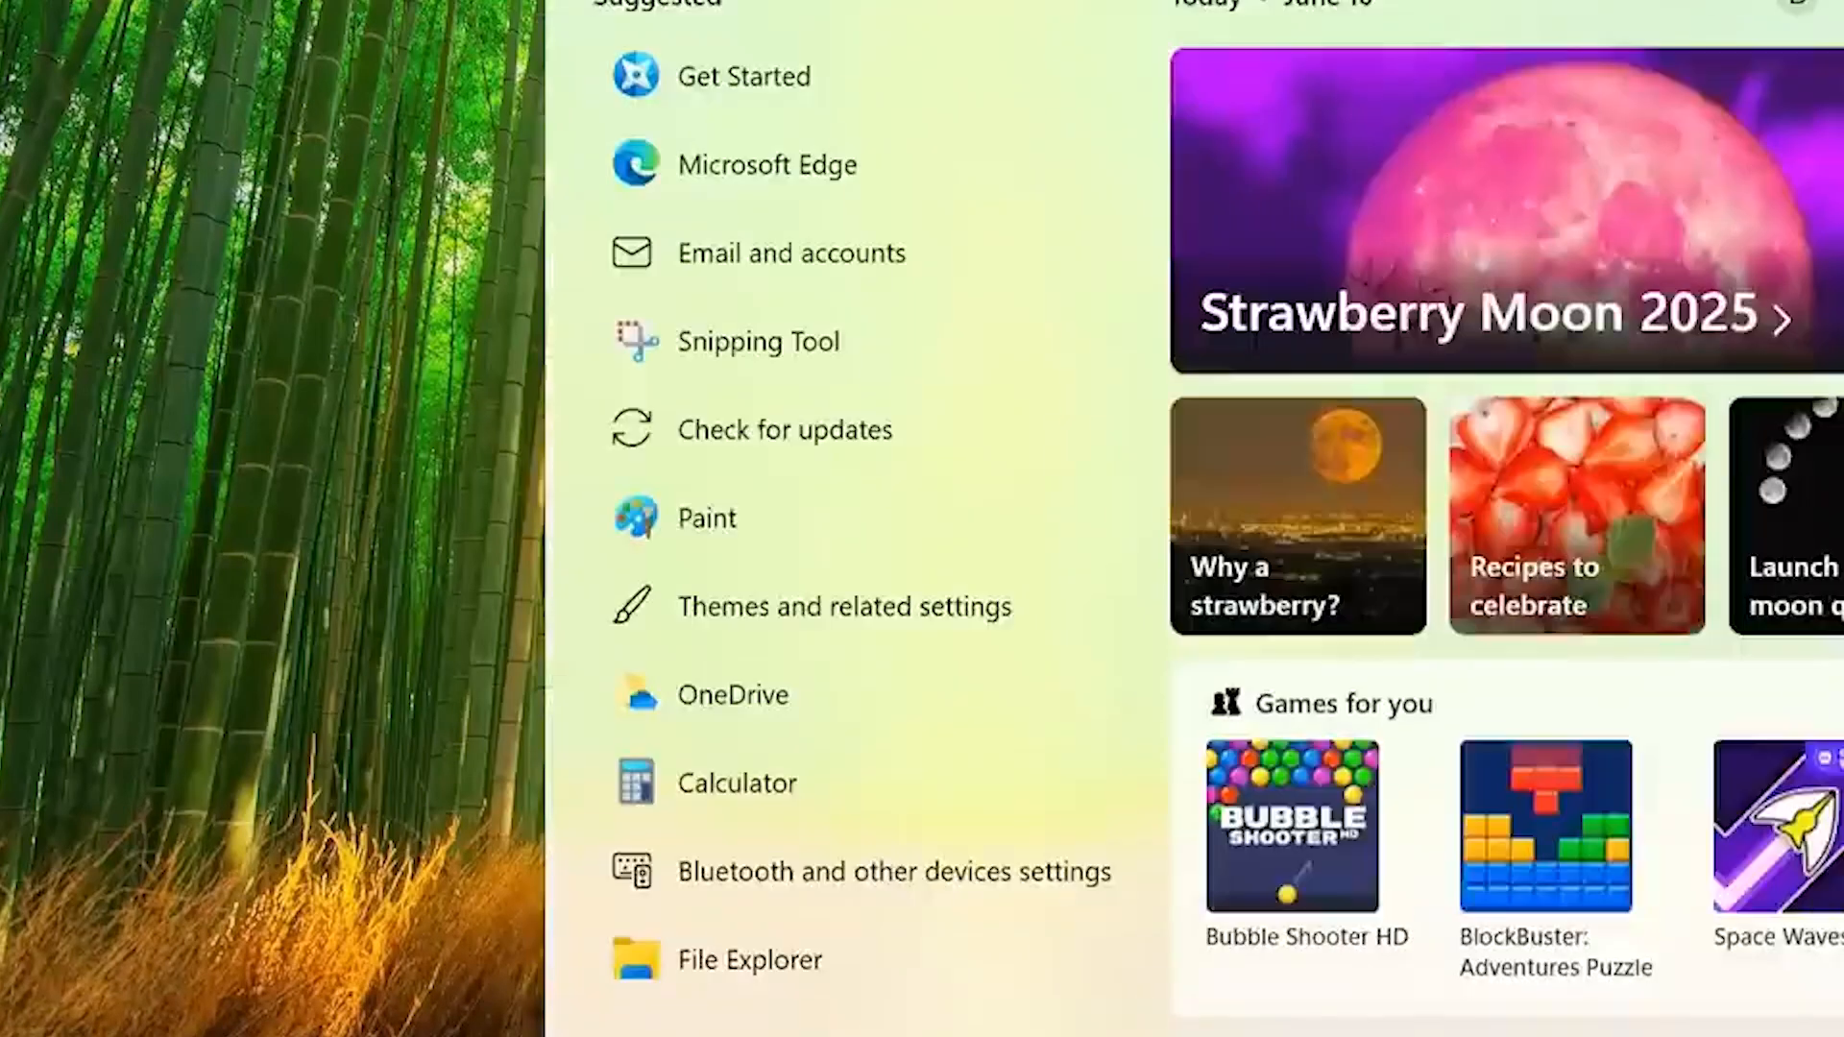
{"action": "type", "text": "word"}
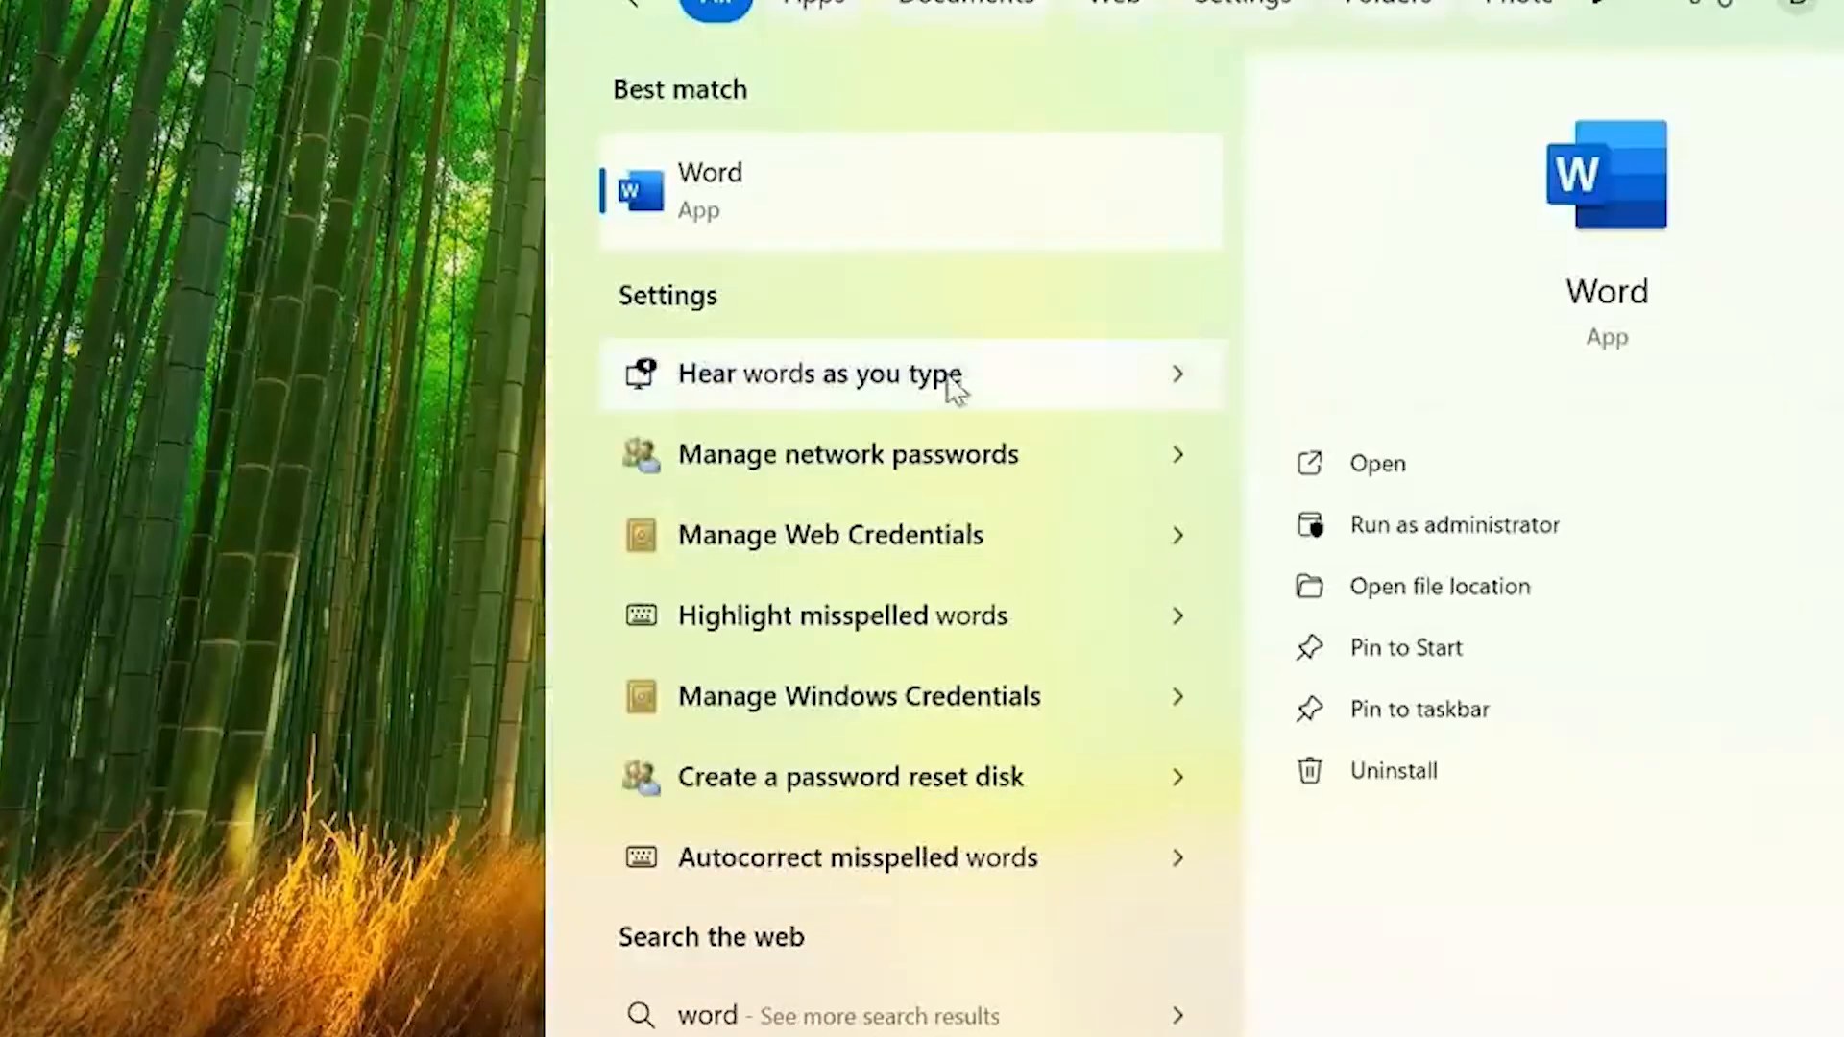
{"action": "left_click", "coordinate": [948, 192]}
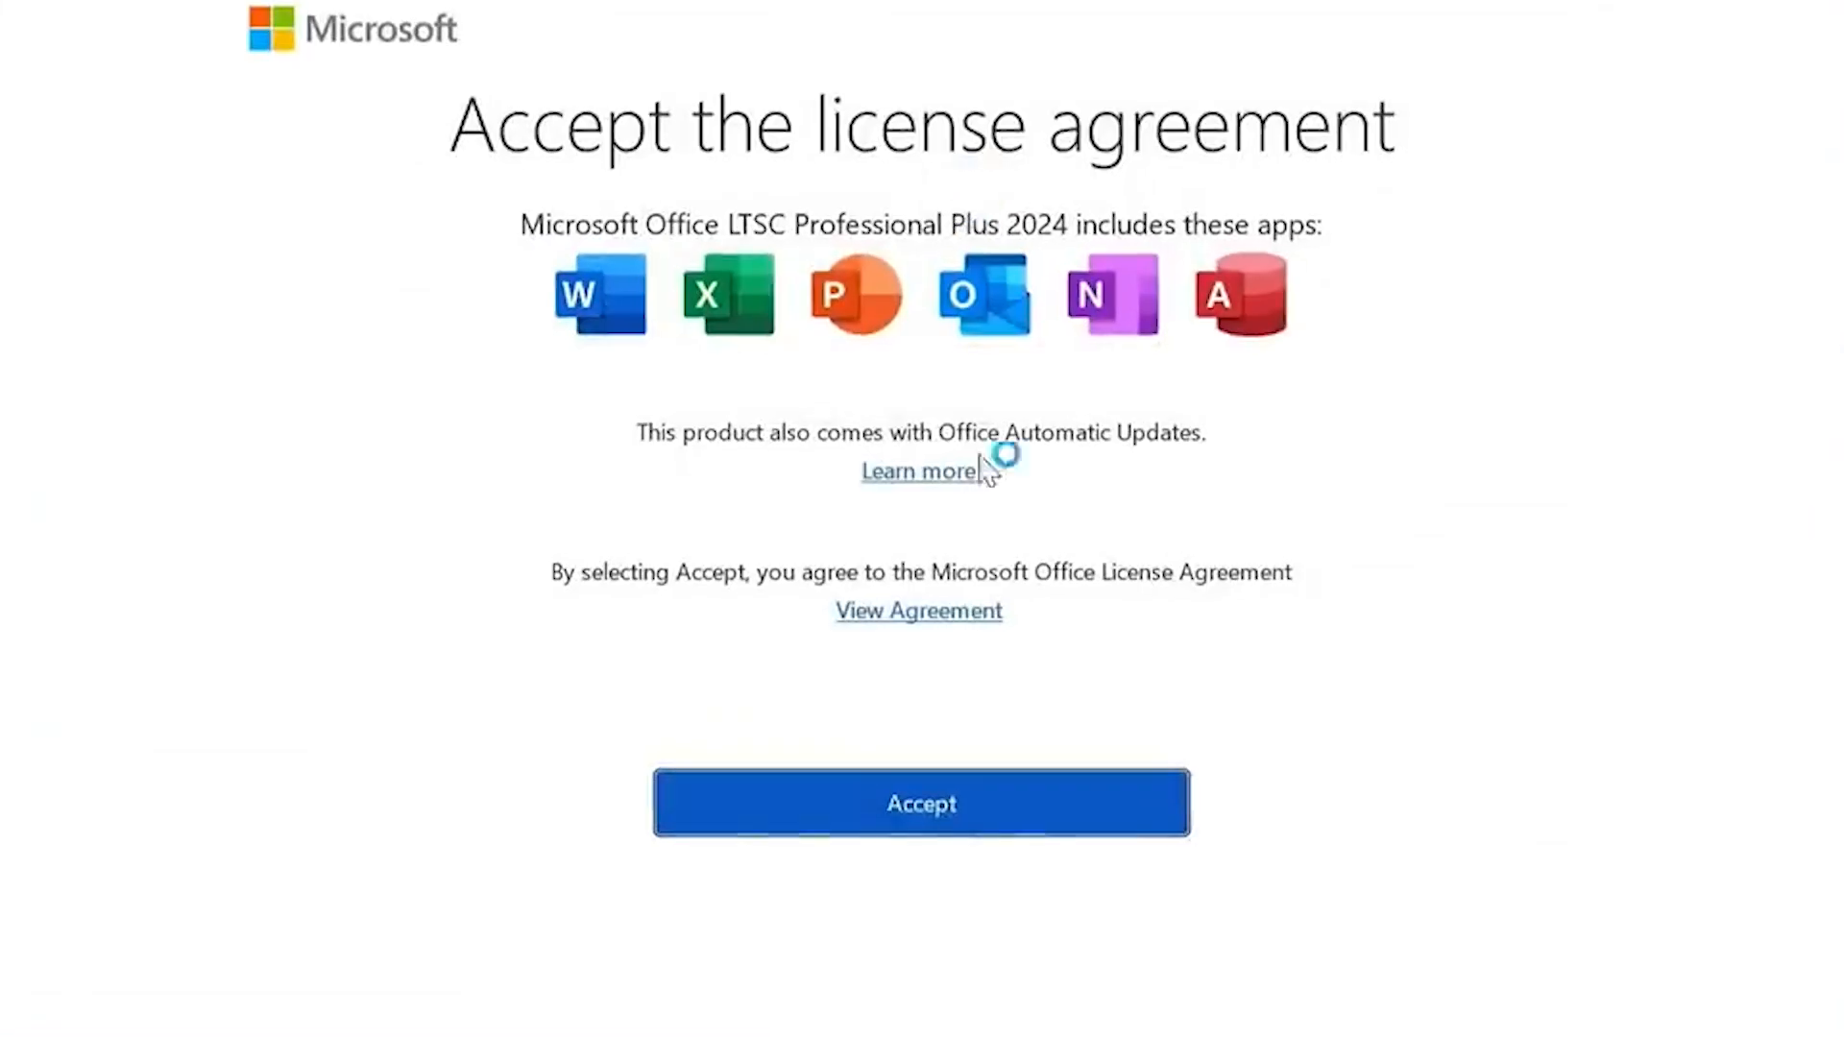
Step: Accept the Microsoft Office LTSC Professional Plus 2024 license agreement and proceed through the privacy notice to Word's start page
{"action": "left_click", "coordinate": [991, 805]}
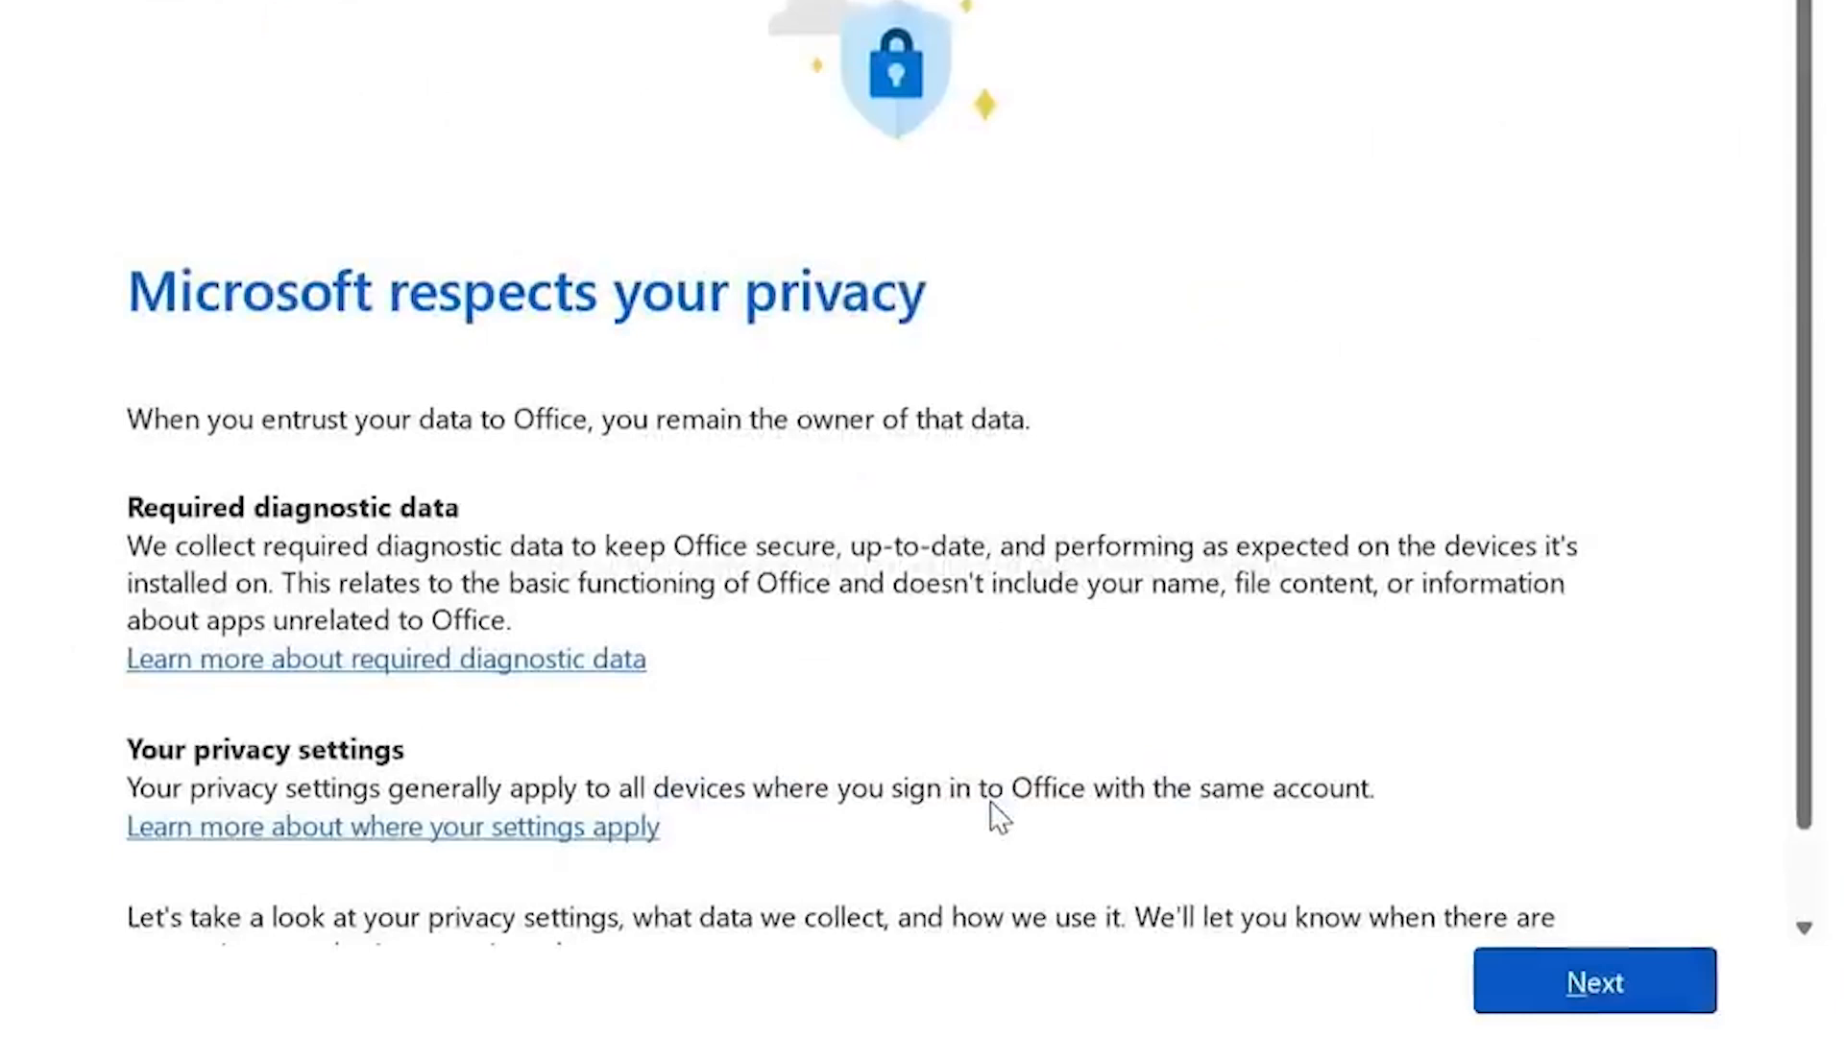
{"action": "left_click", "coordinate": [1521, 1001]}
{"action": "left_click", "coordinate": [1523, 1007]}
{"action": "left_click", "coordinate": [1524, 1007]}
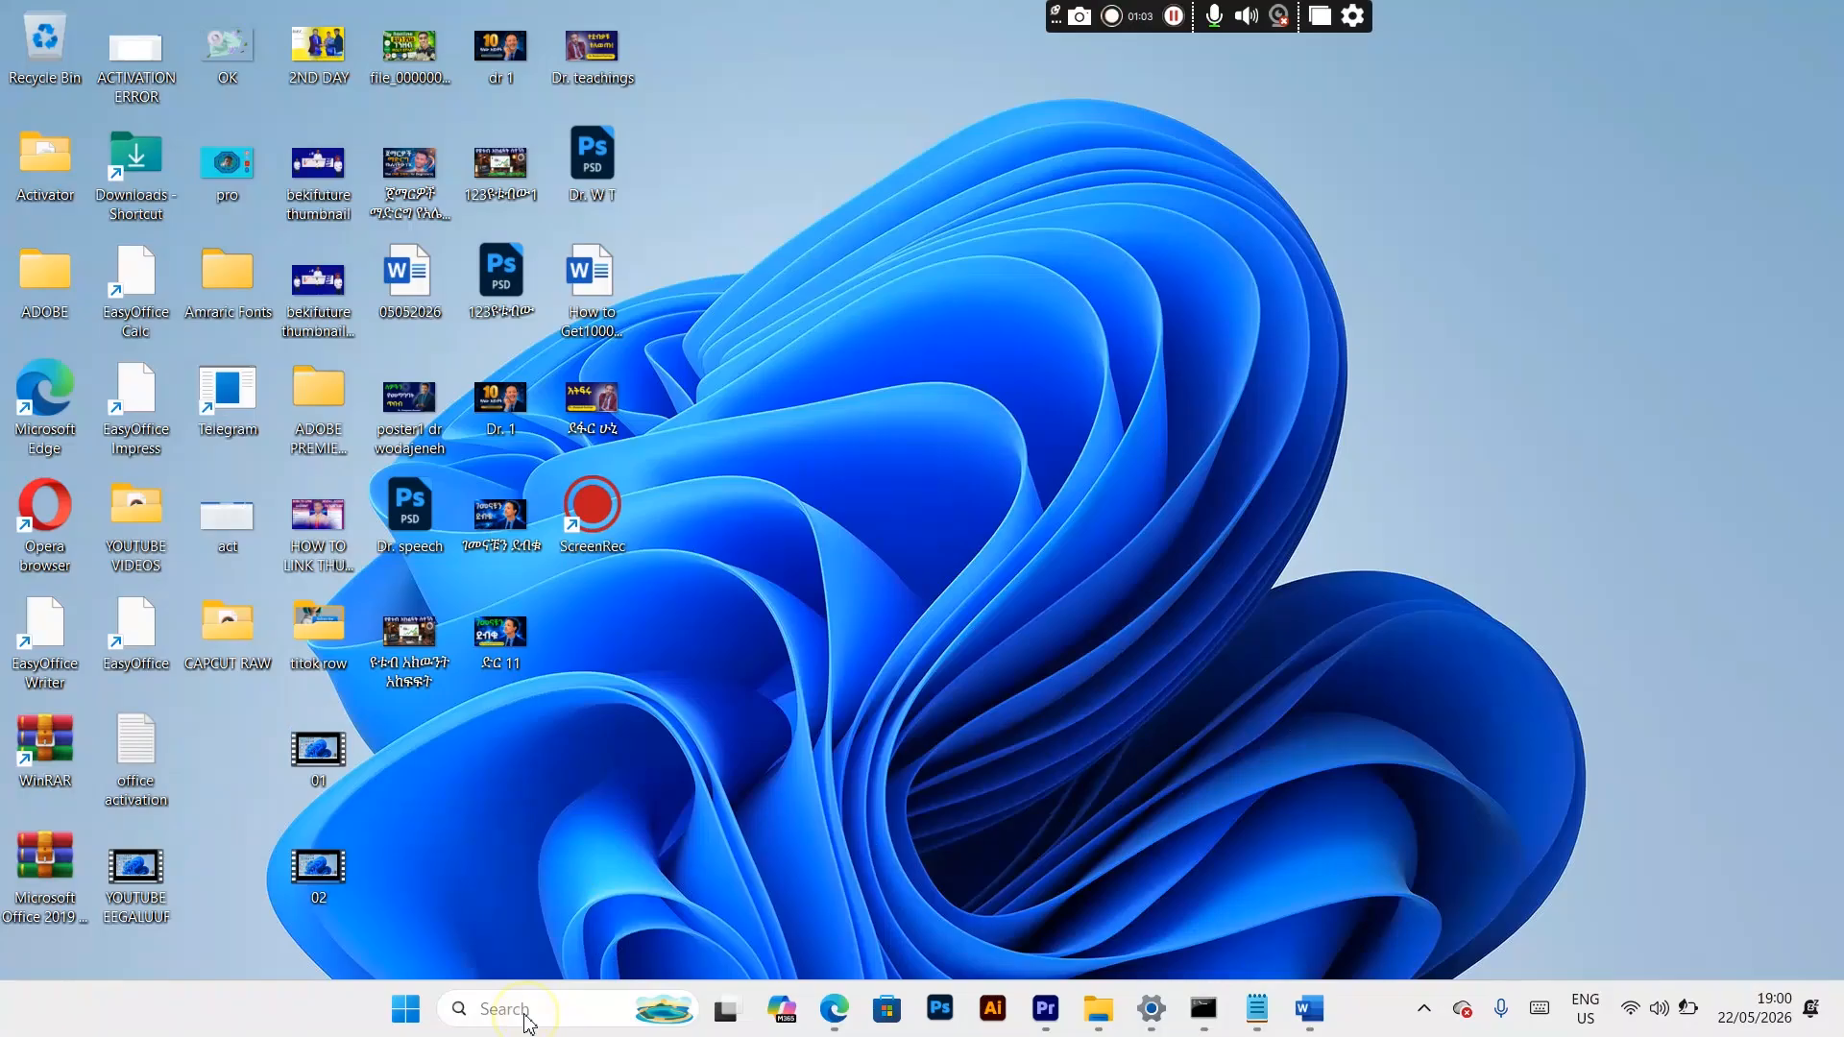
Step: Open Word from the recent Windows searches, maximize its window and create a blank document
{"action": "left_click", "coordinate": [526, 1010]}
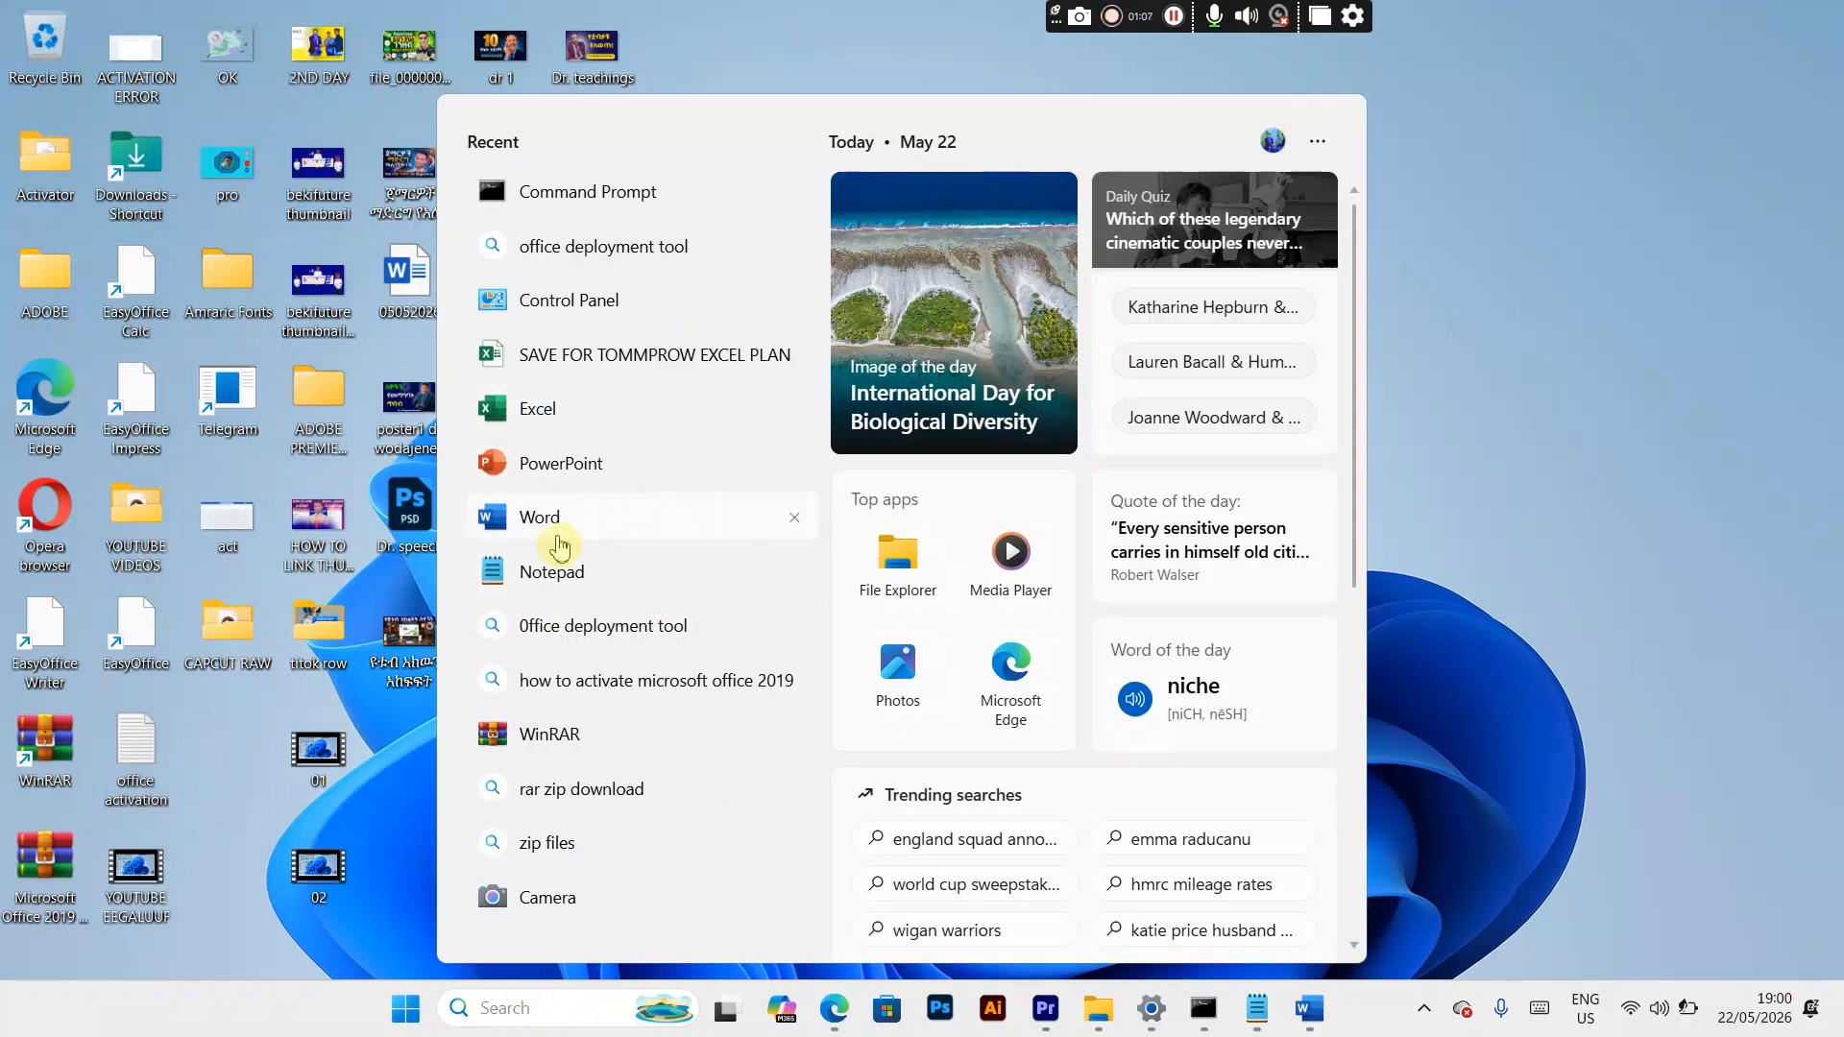
{"action": "left_click", "coordinate": [559, 531]}
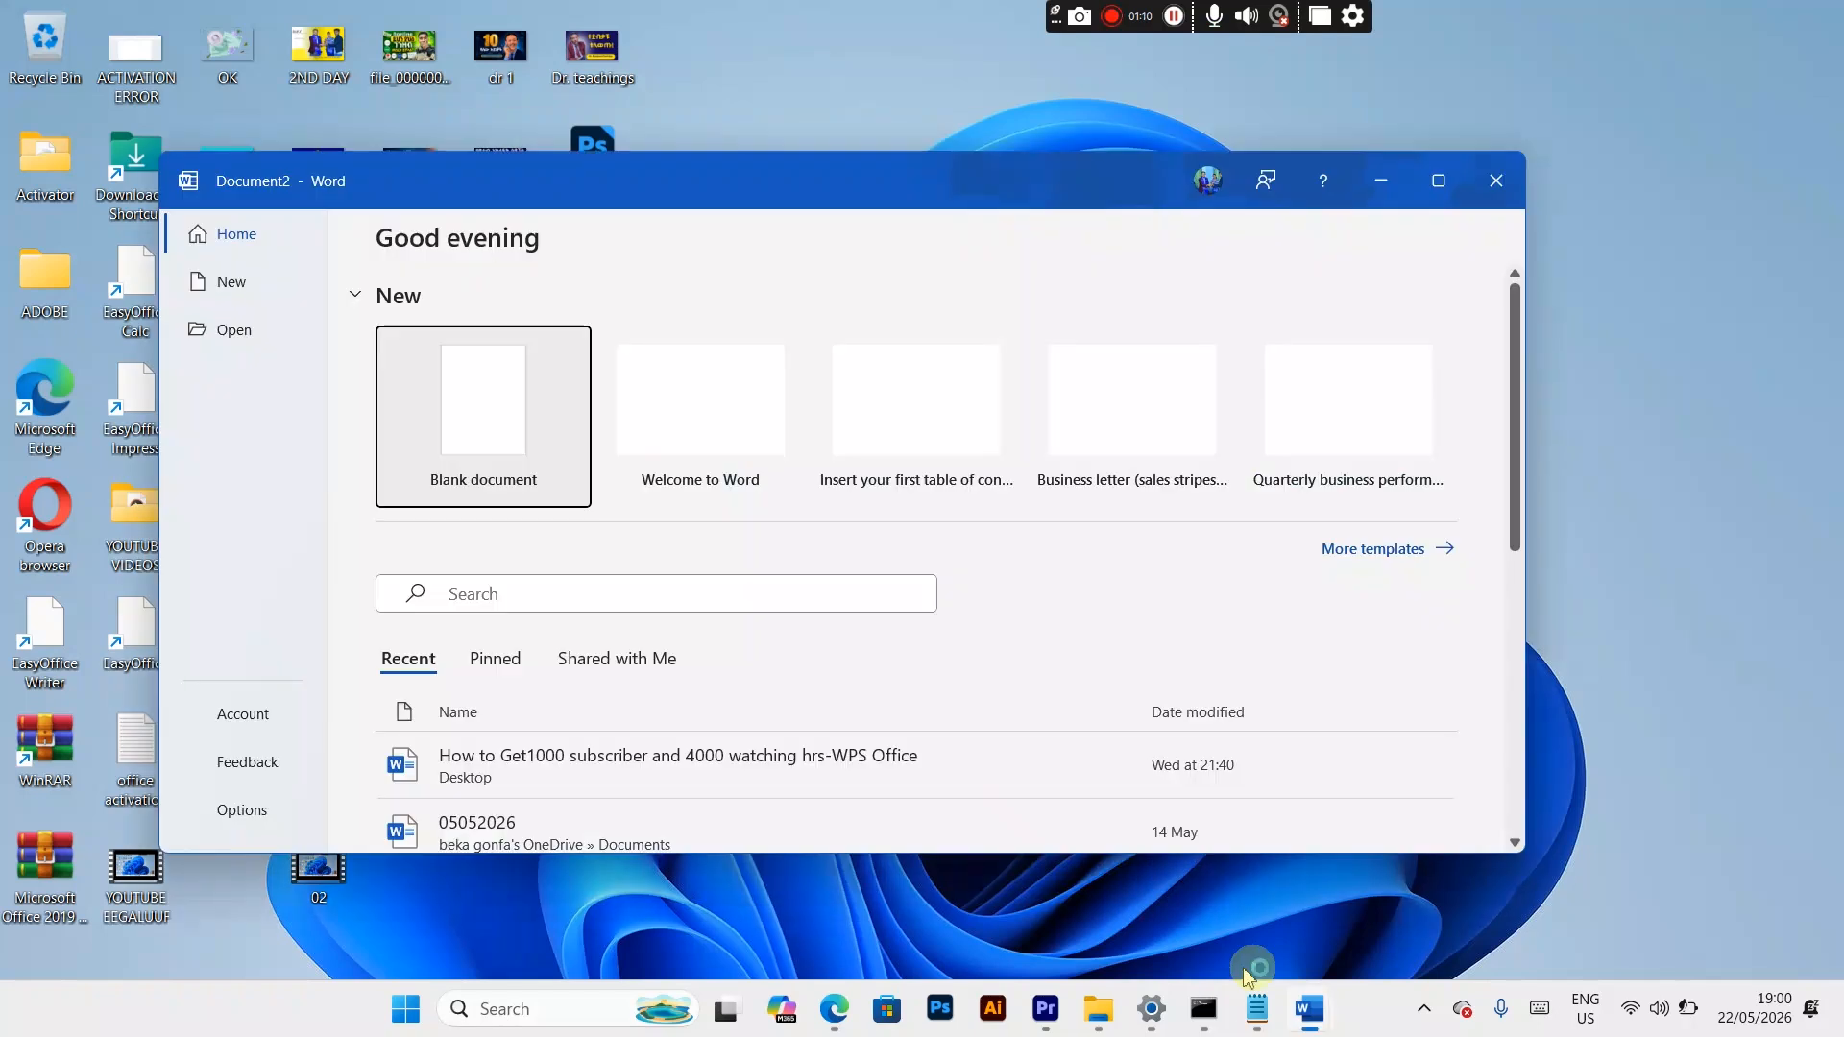
{"action": "left_click", "coordinate": [1438, 180]}
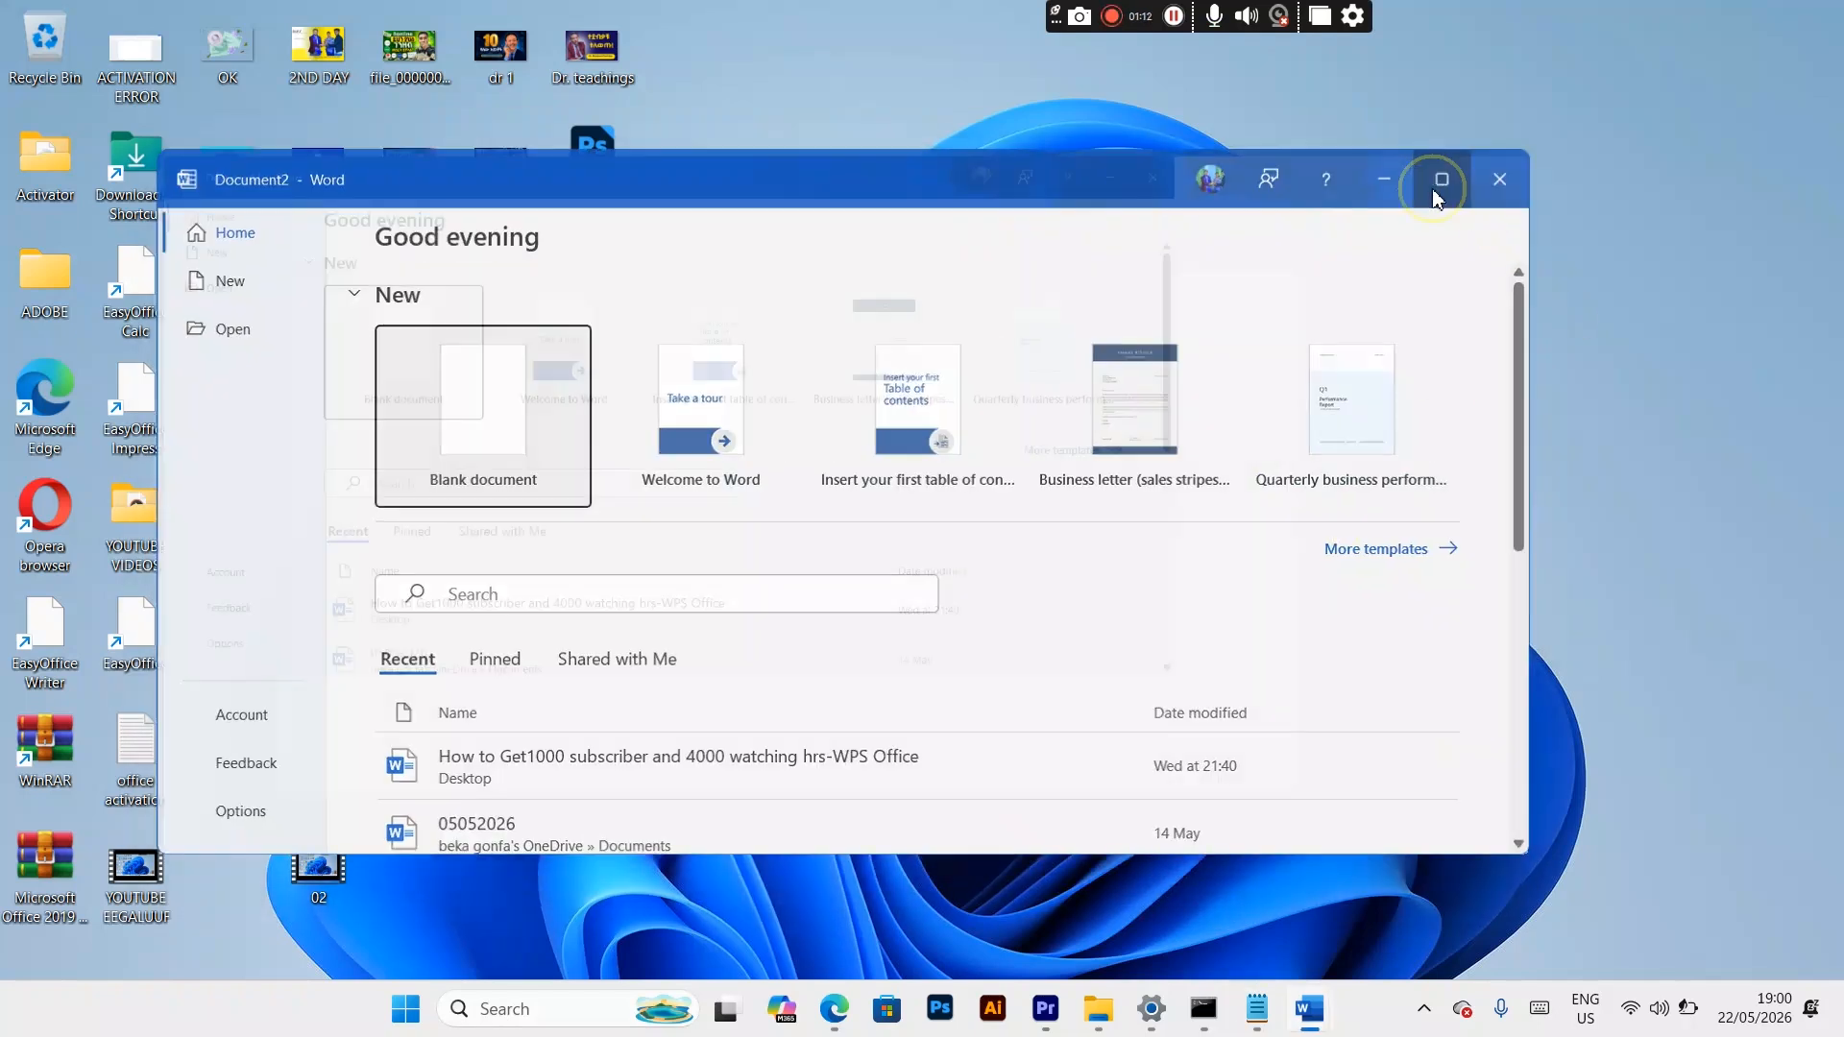
{"action": "left_click", "coordinate": [398, 284]}
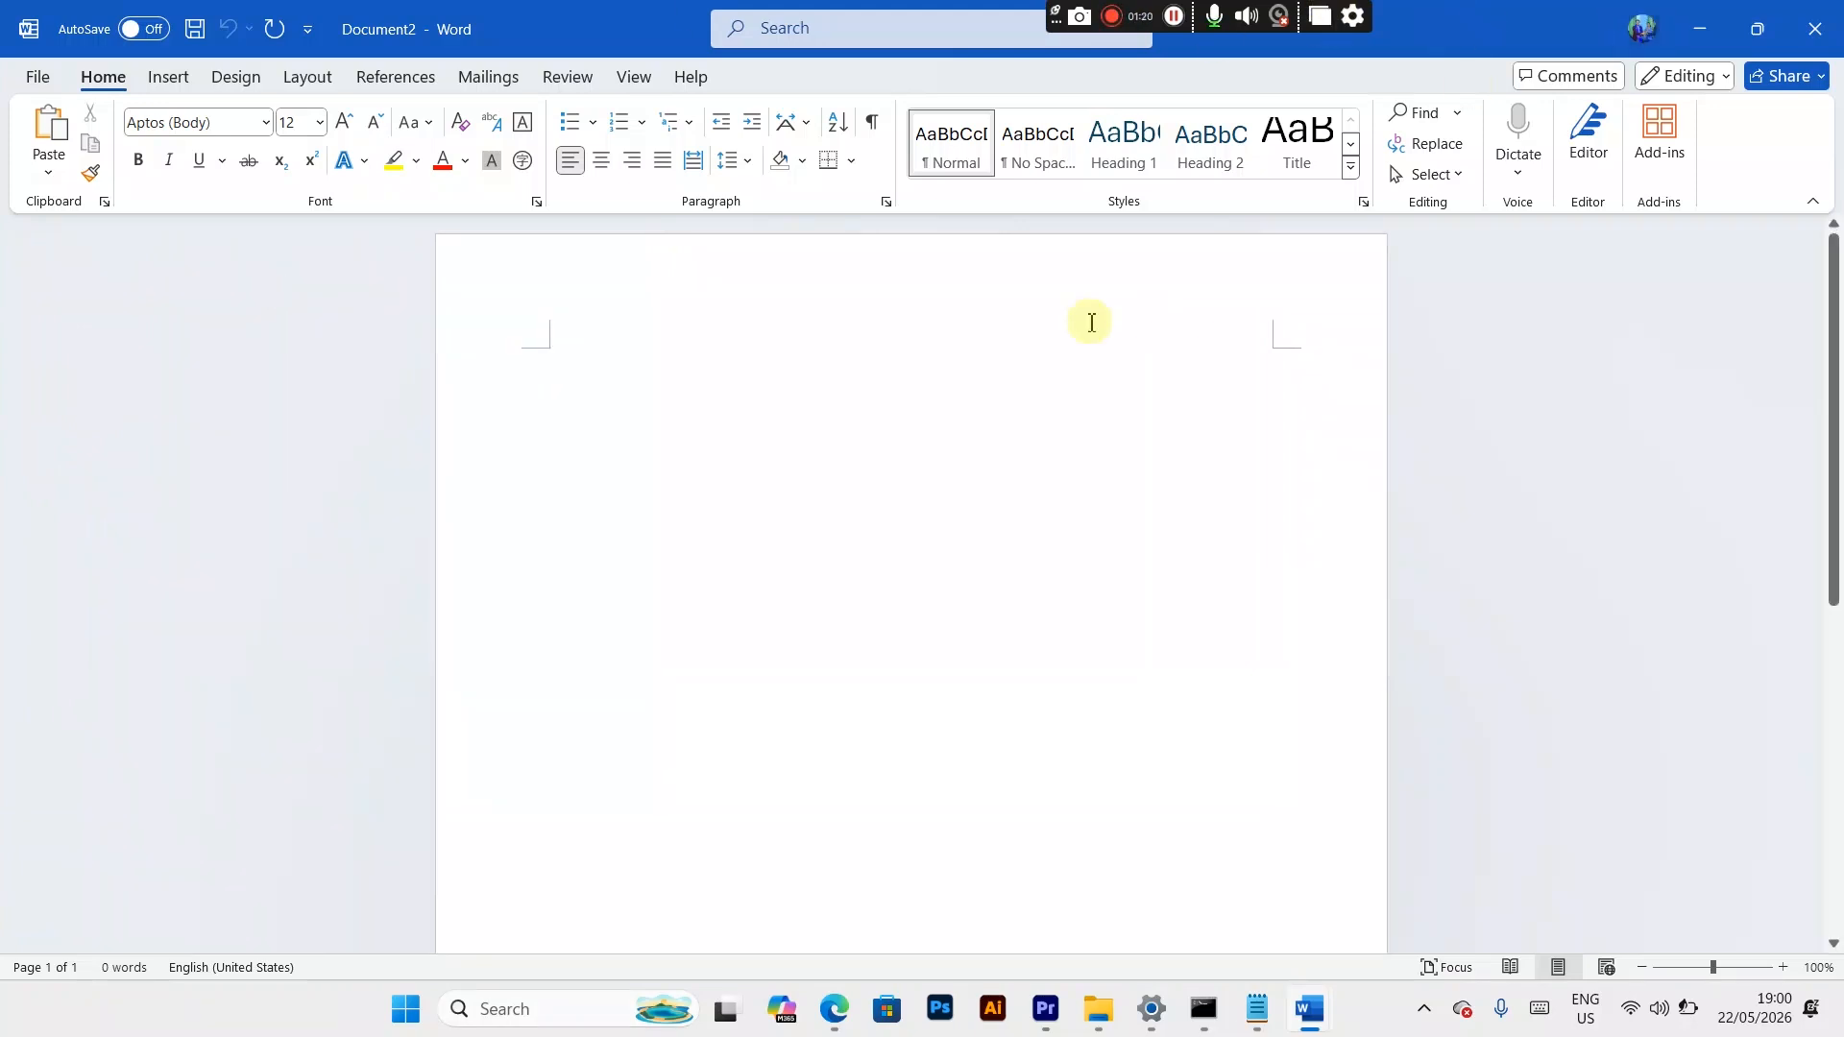
Step: Set the font size to 48 and enter the text SUBSCRIBE BEKIFUTURE in the blank document
{"action": "left_click", "coordinate": [319, 123]}
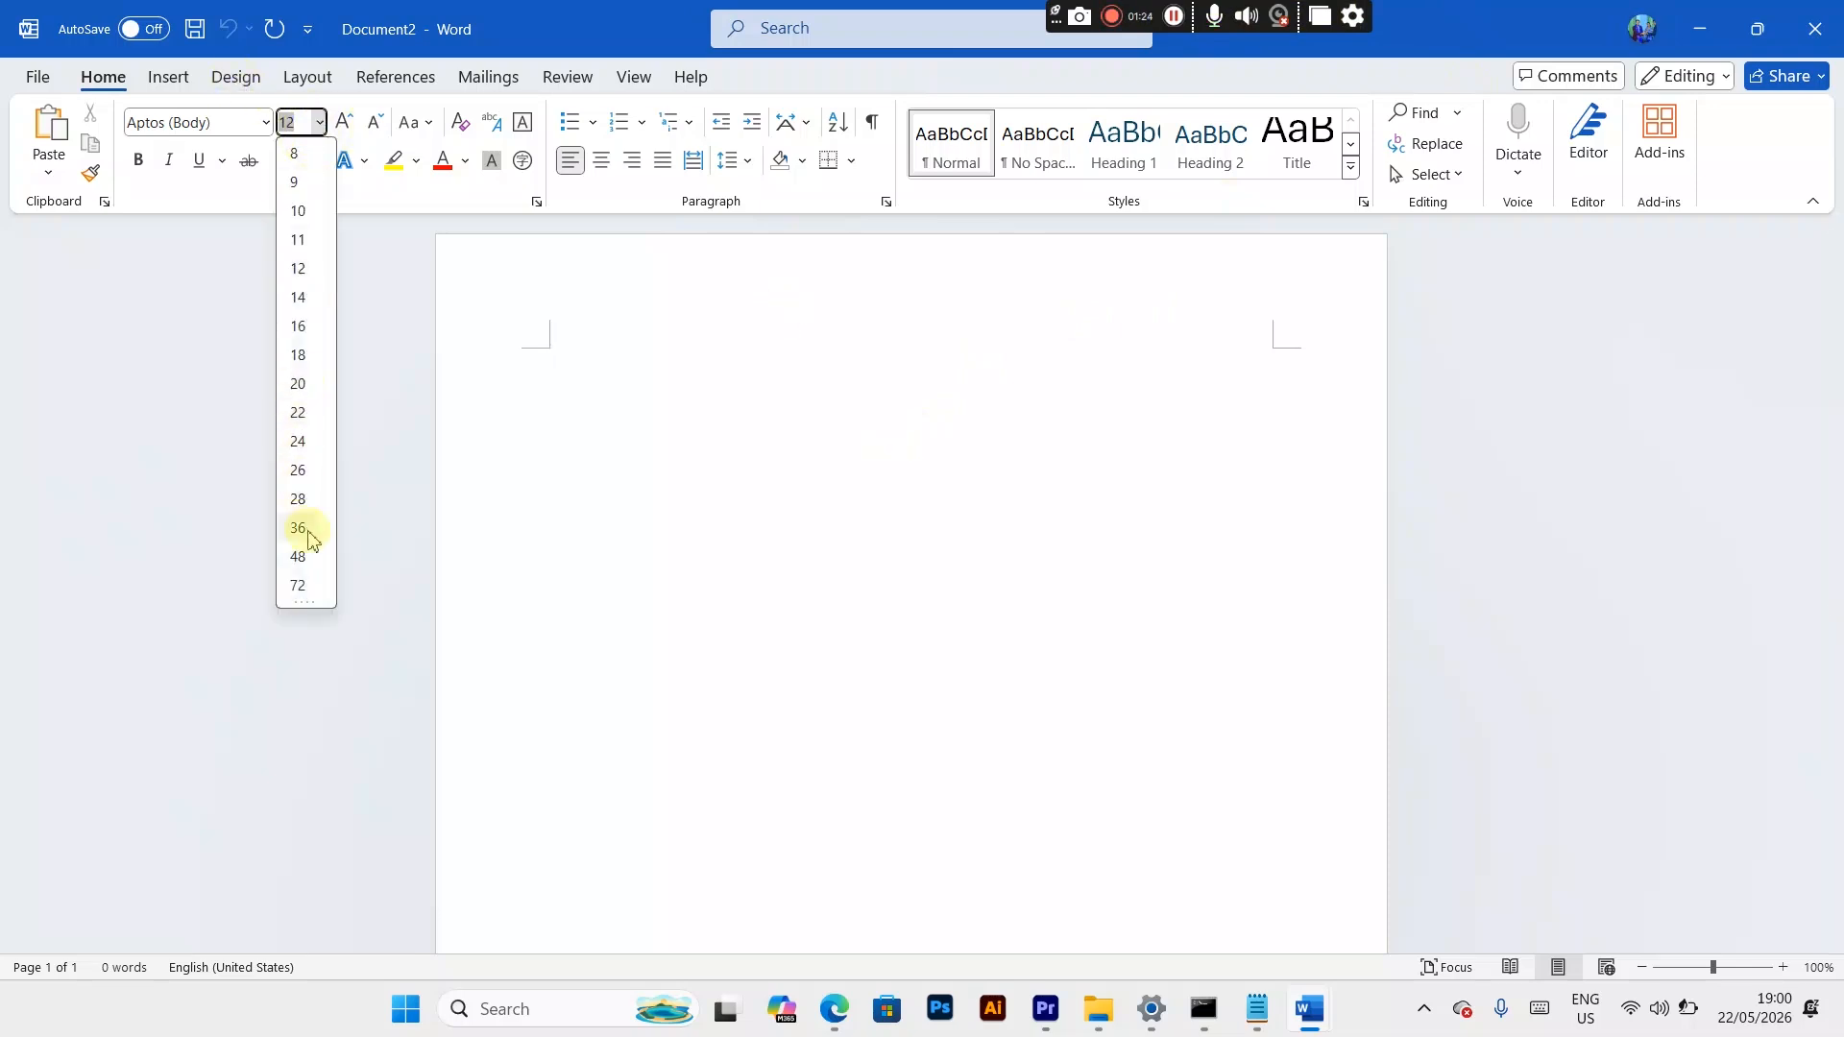
{"action": "left_click", "coordinate": [304, 560]}
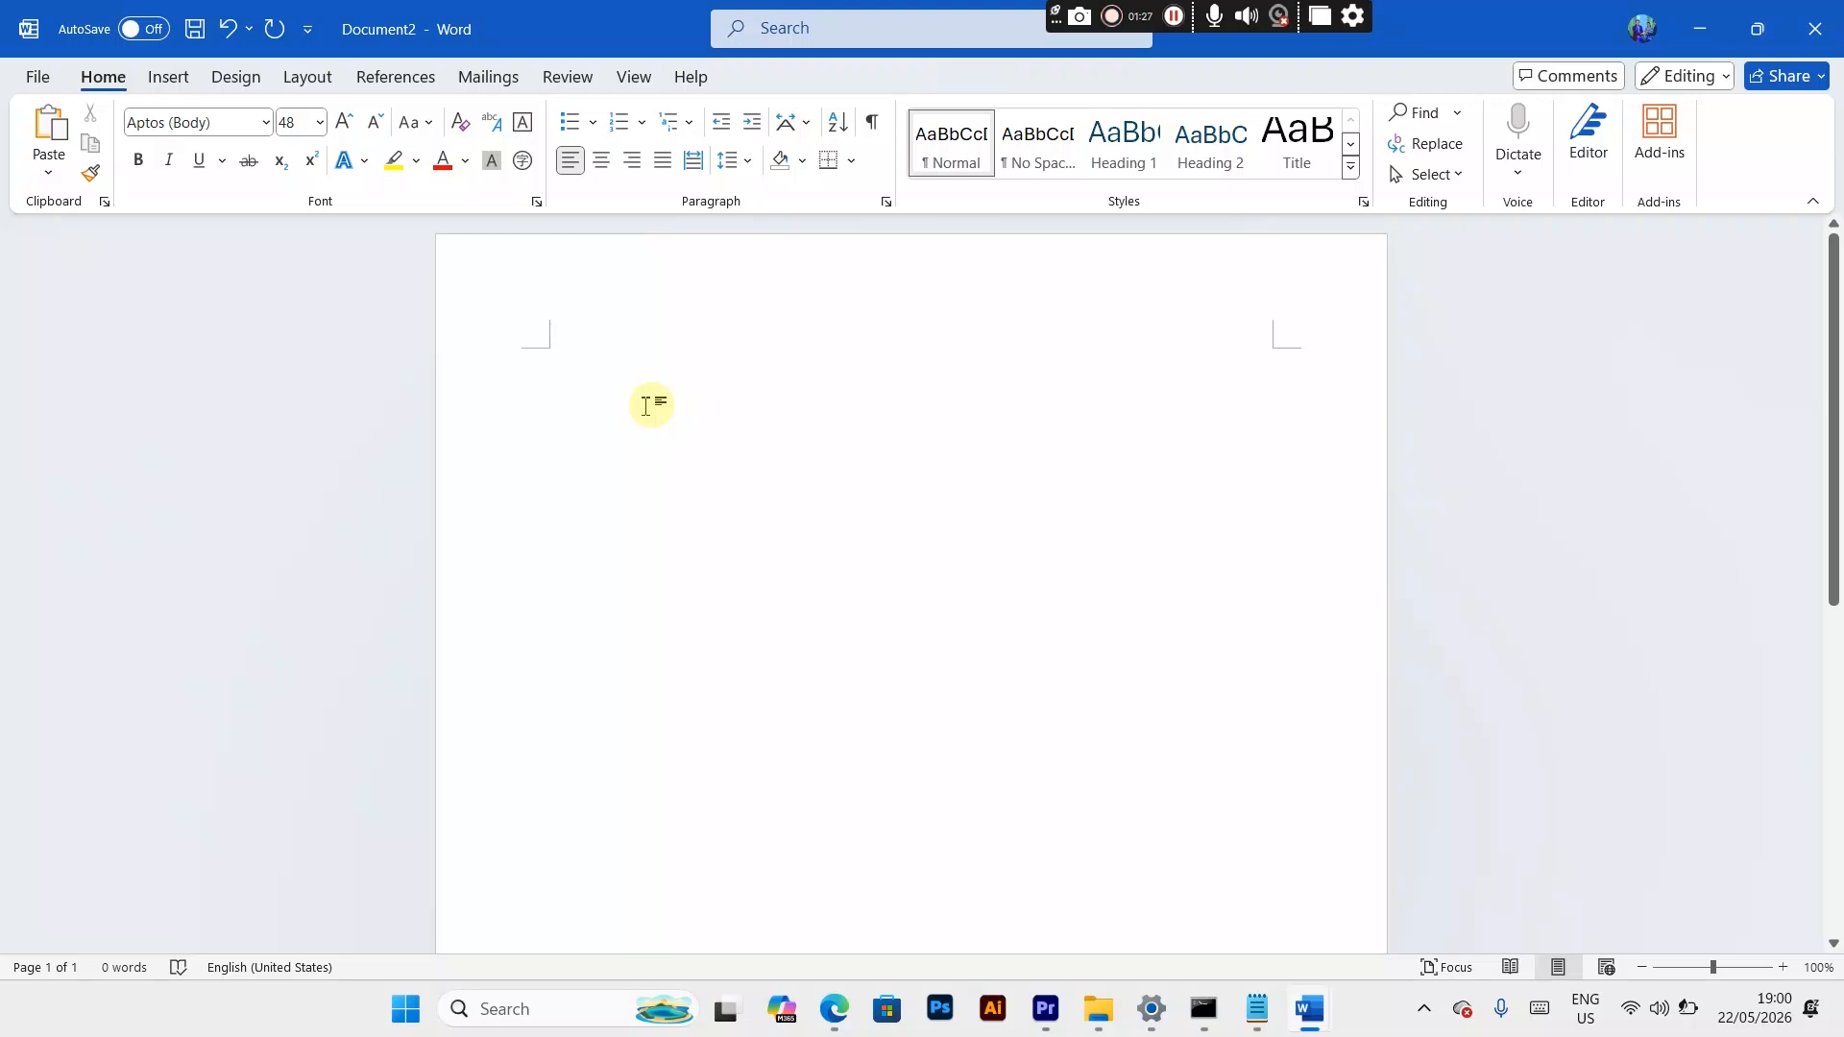
{"action": "type", "text": "SUBSCR"}
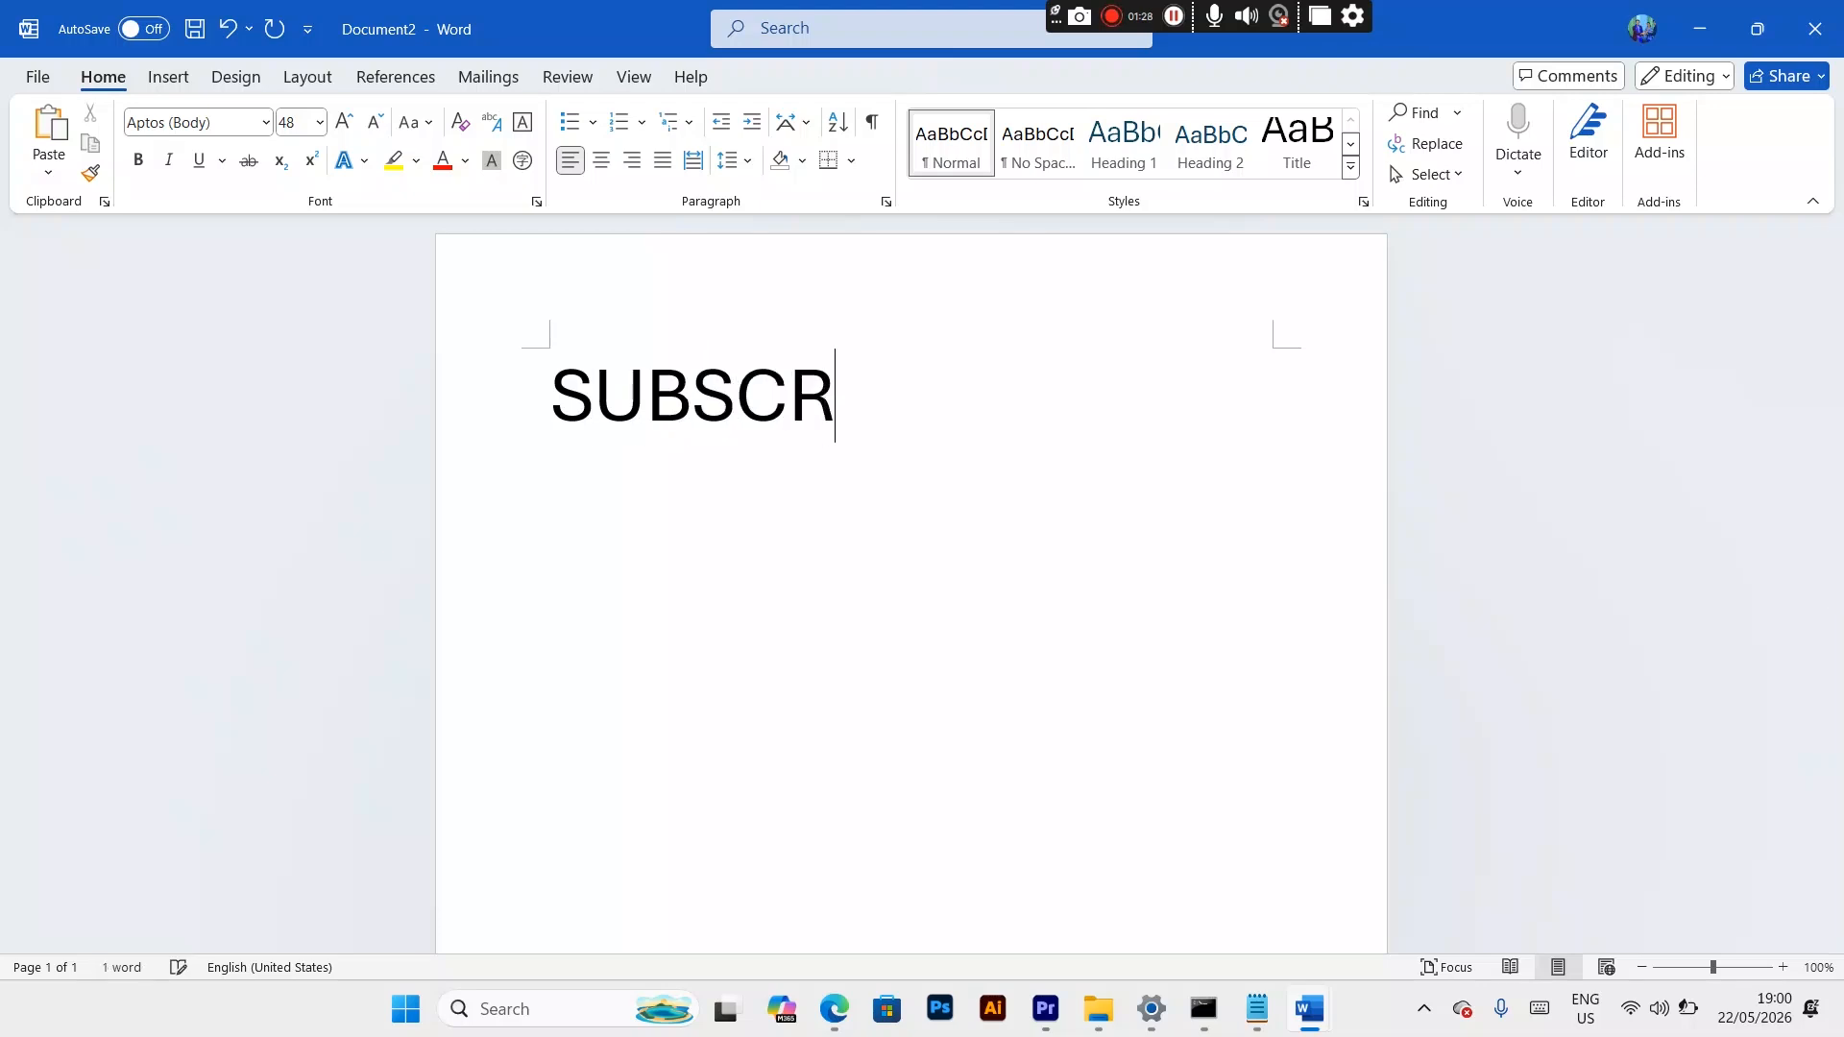
{"action": "type", "text": "IBE N"}
{"action": "key", "text": "BackSpace"}
{"action": "type", "text": "BEKIFUTURE"}
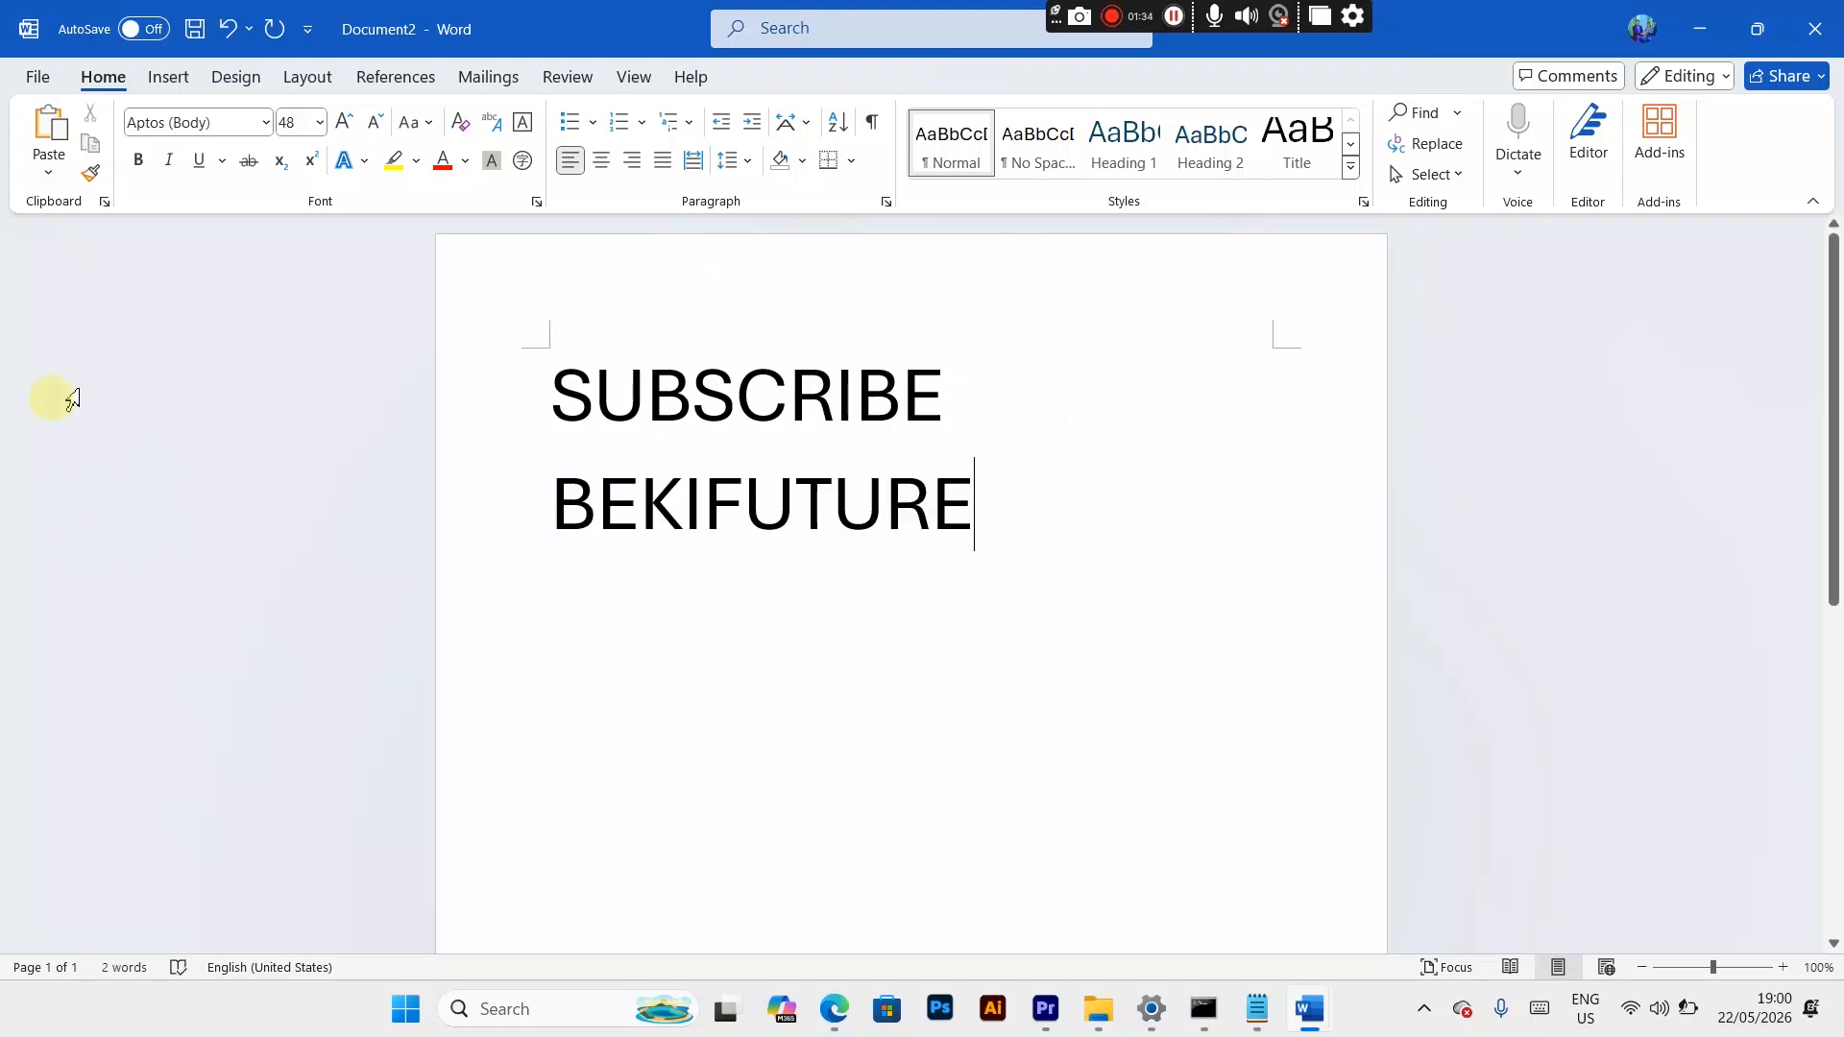
Step: Select the whole text SUBSCRIBE BEKIFUTURE in the document
{"action": "left_click_drag", "start_coordinate": [1012, 473], "coordinate": [514, 391]}
{"action": "left_click", "coordinate": [946, 503]}
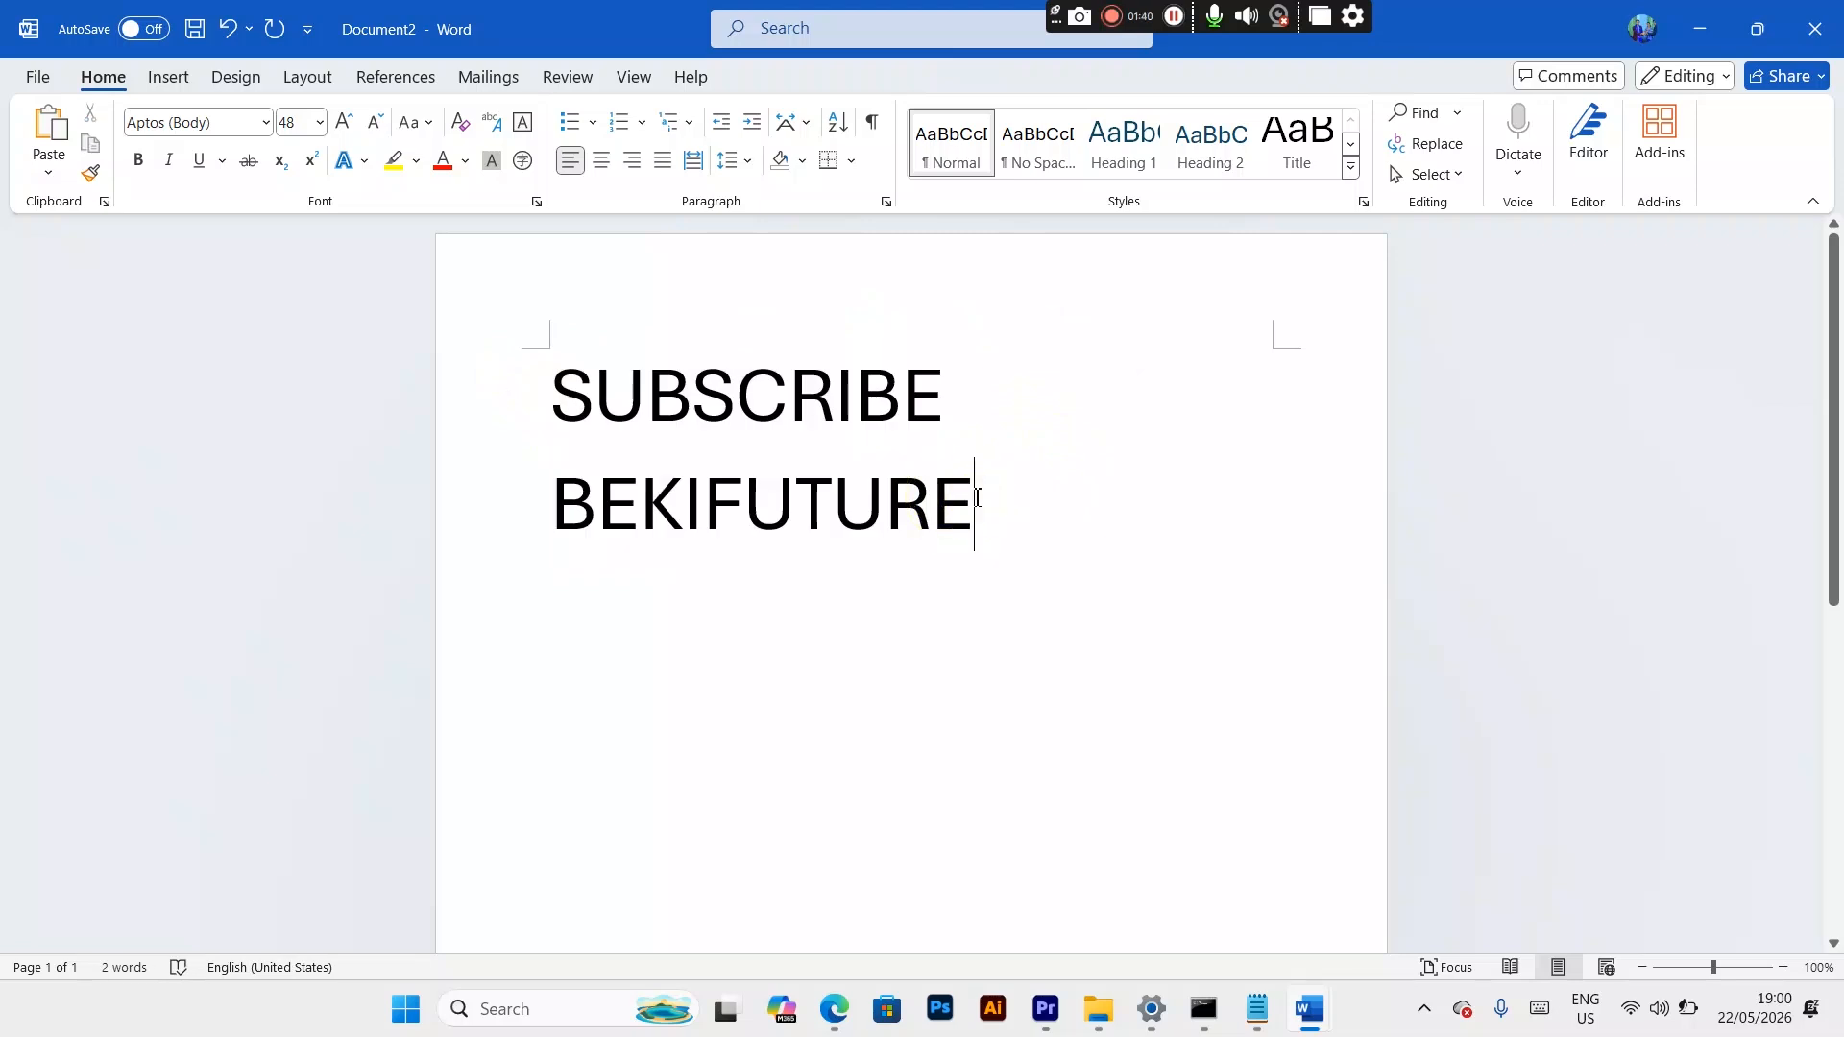
{"action": "left_click_drag", "start_coordinate": [547, 391], "coordinate": [1012, 479]}
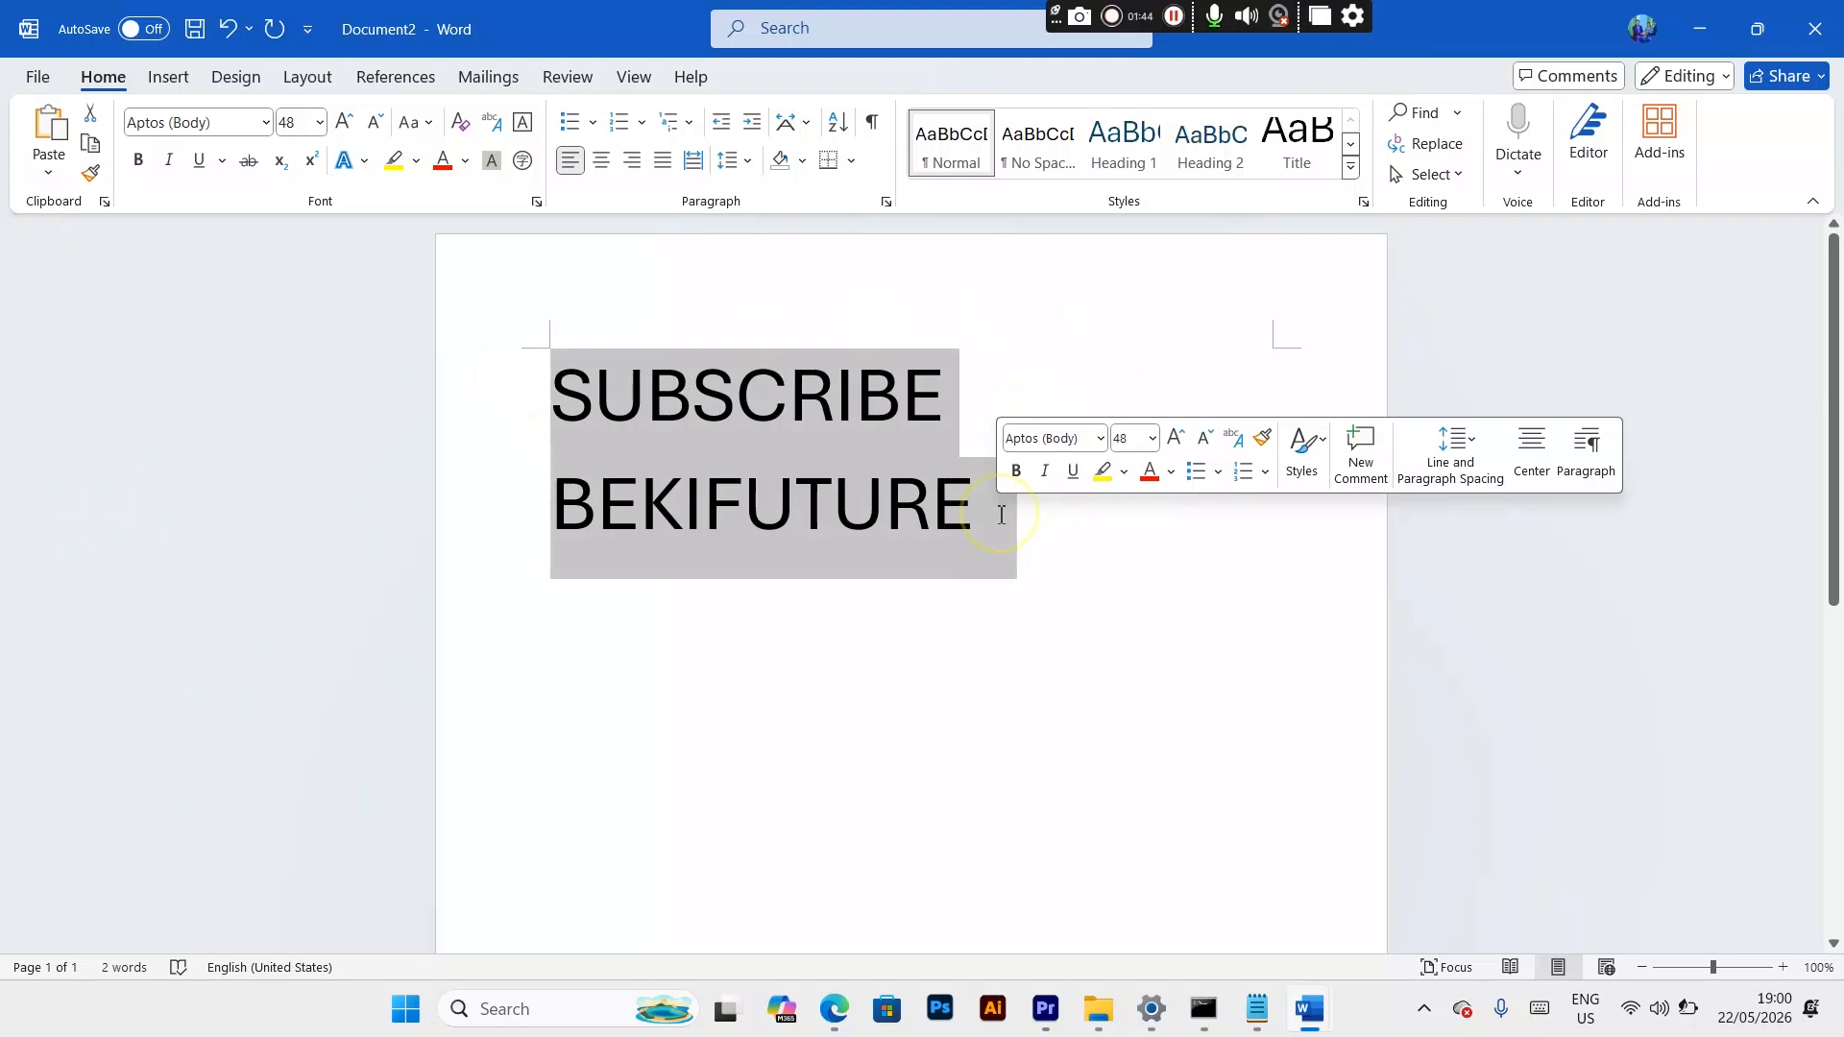
{"action": "left_click", "coordinate": [749, 537]}
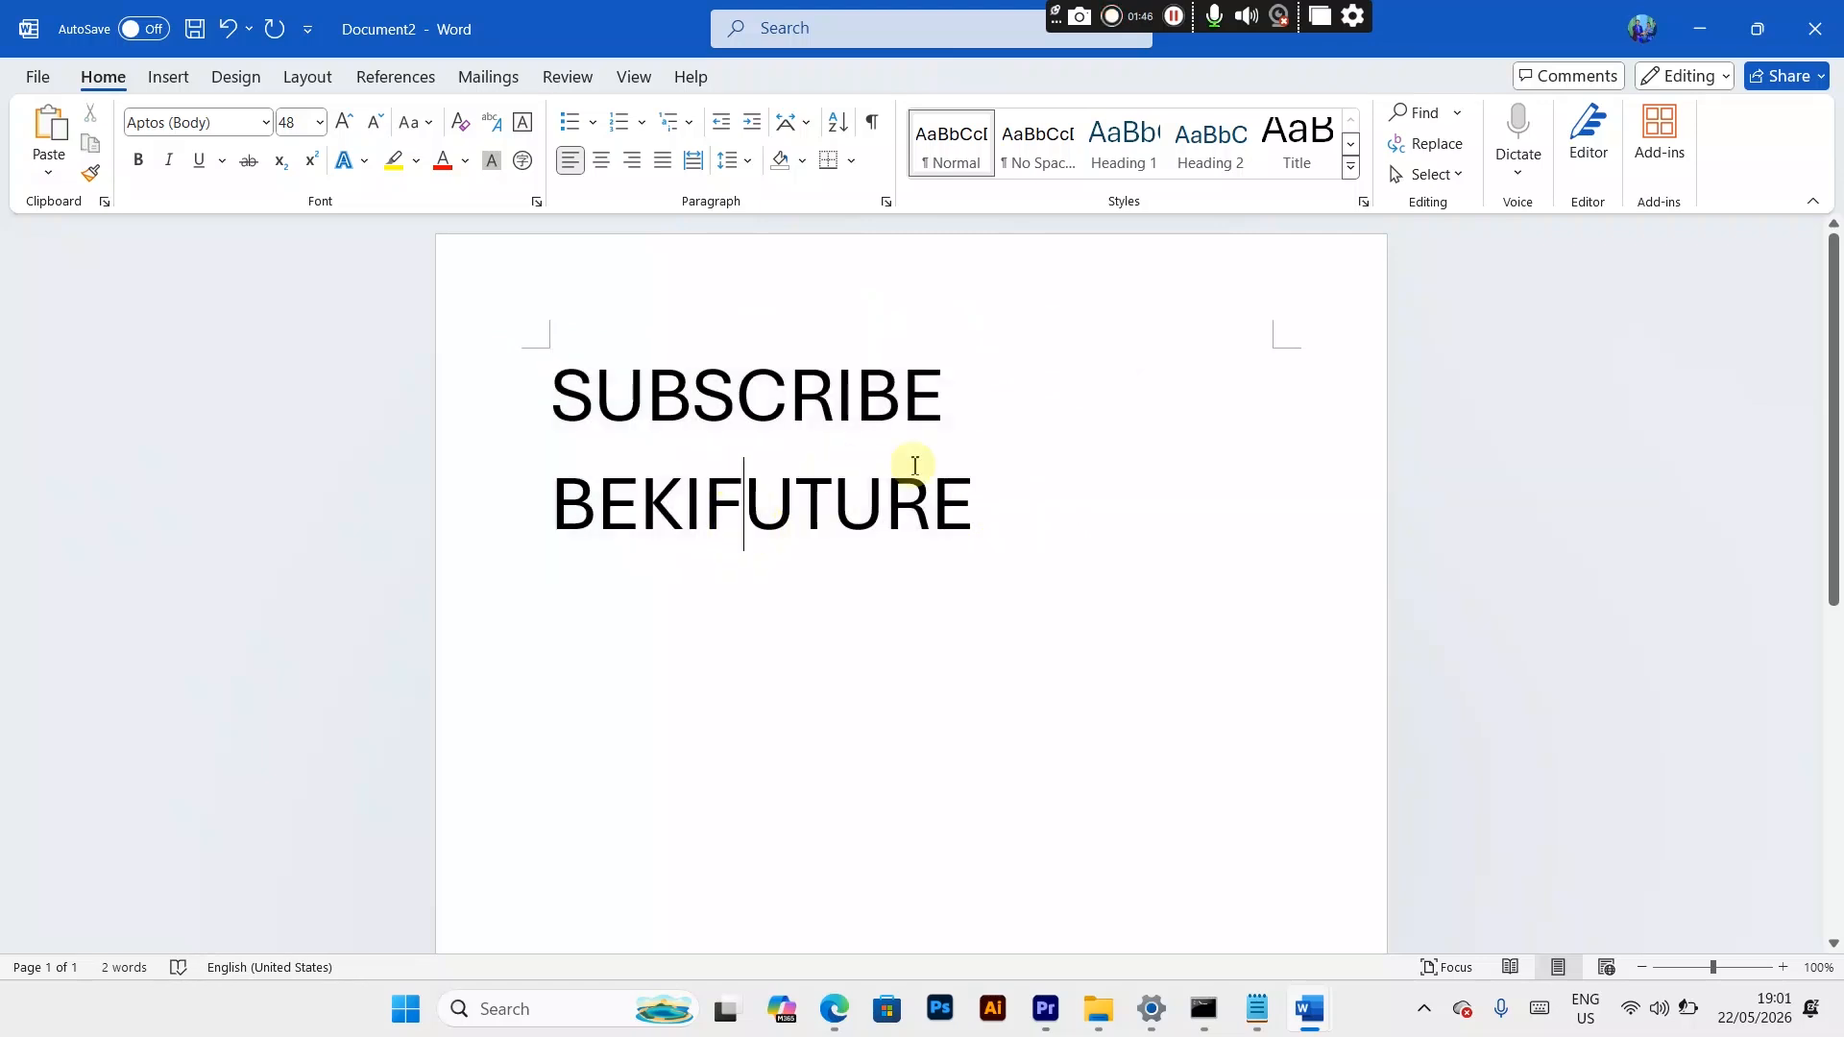
{"action": "left_click", "coordinate": [553, 384]}
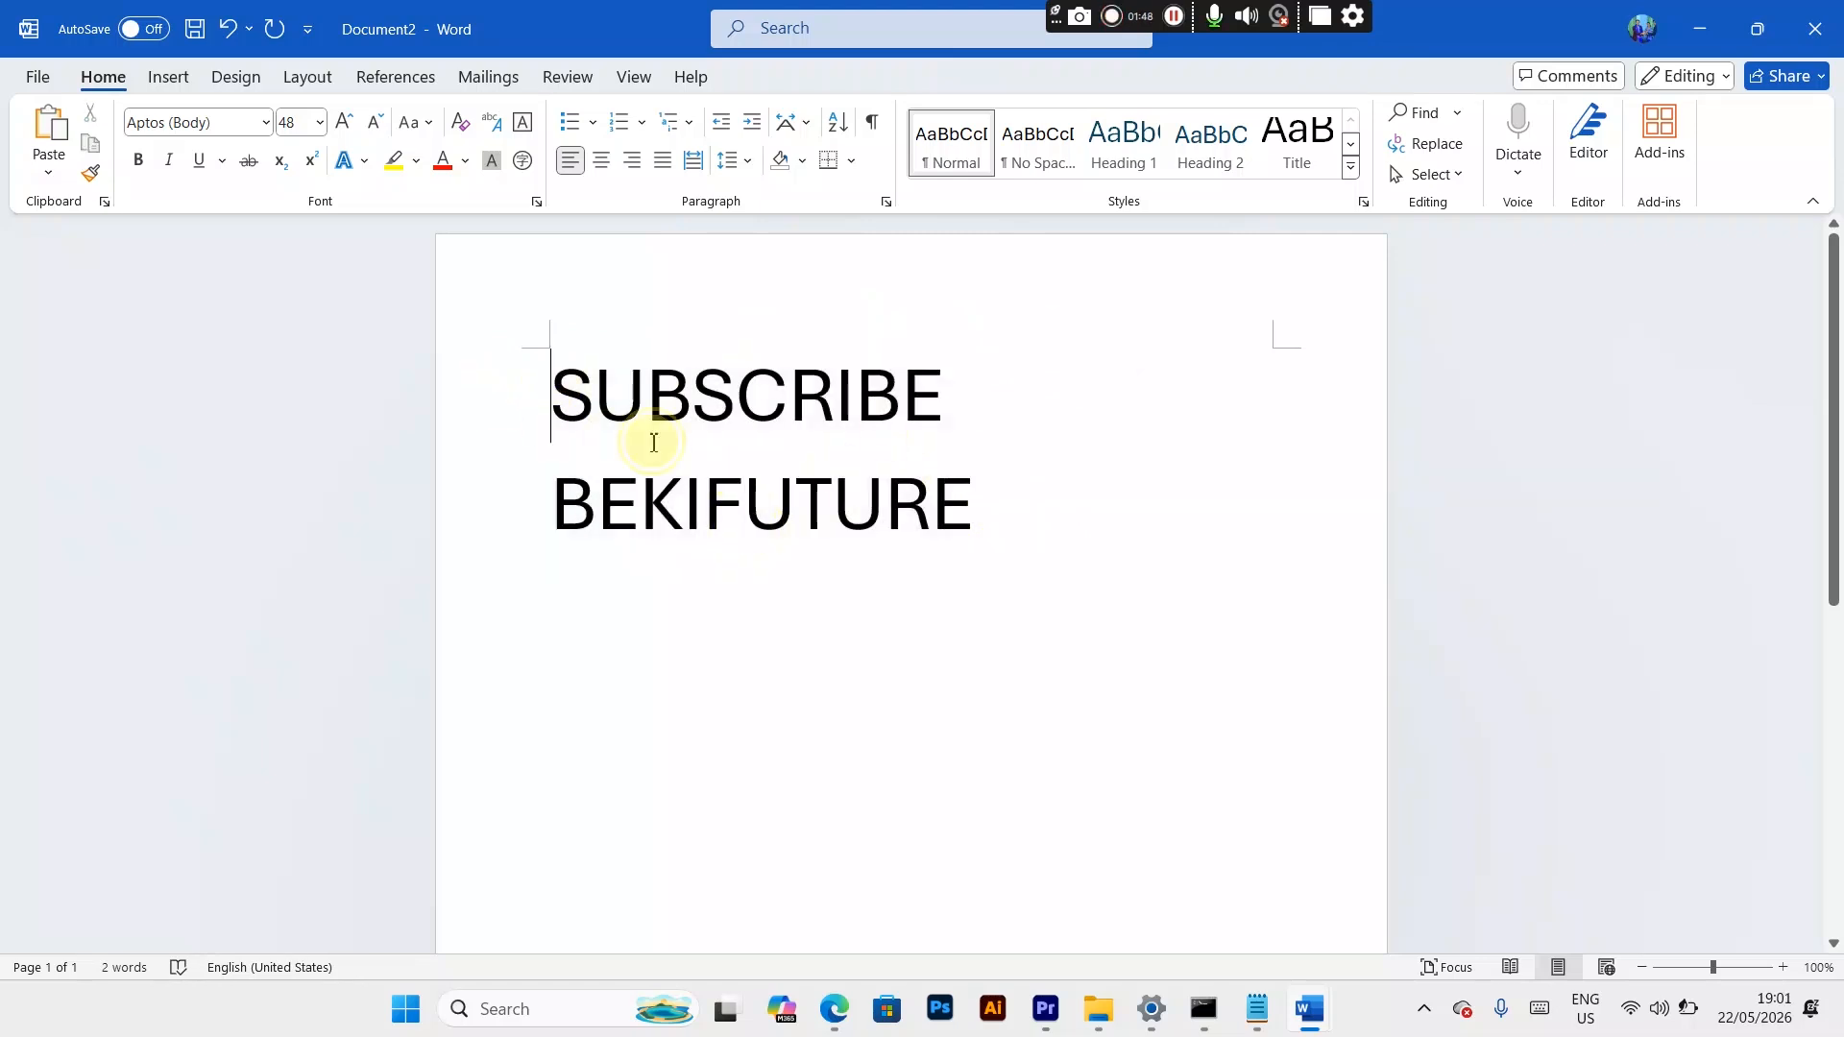
{"action": "left_click_drag", "start_coordinate": [653, 443], "coordinate": [1017, 485]}
{"action": "left_click", "coordinate": [1017, 486]}
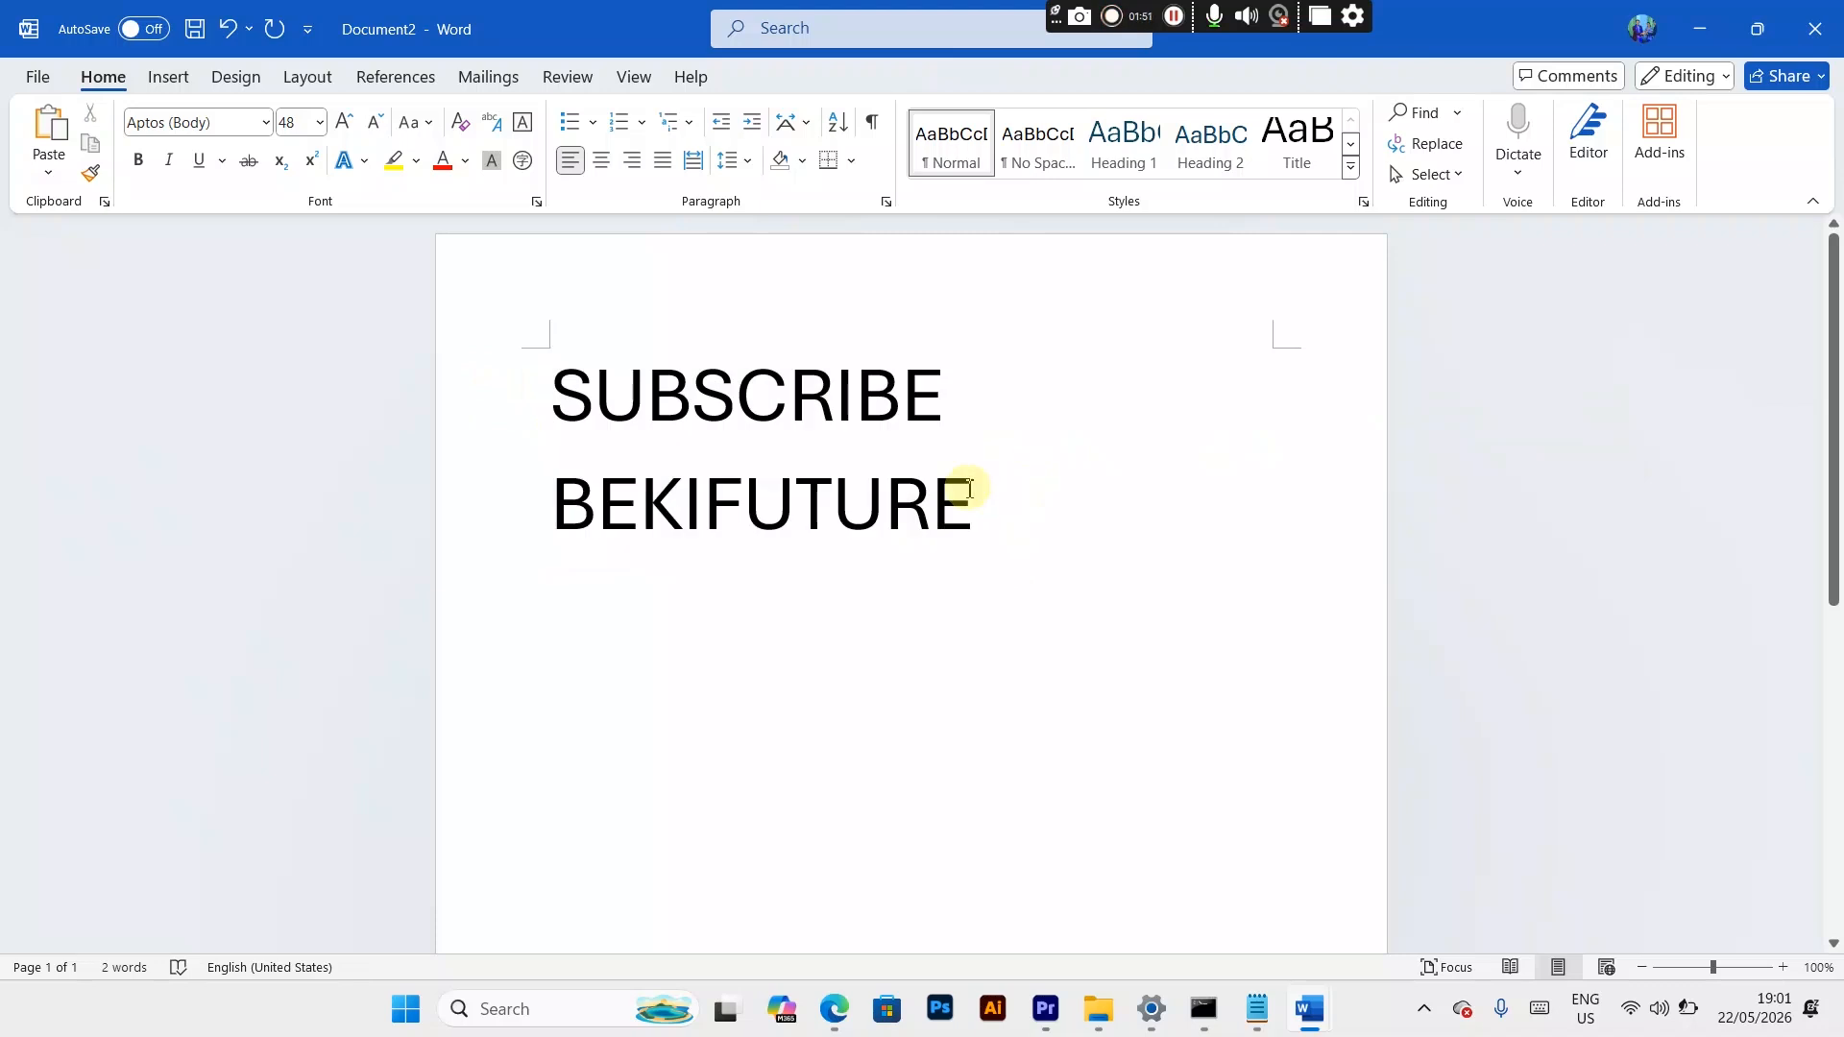
{"action": "left_click_drag", "start_coordinate": [868, 502], "coordinate": [537, 371]}
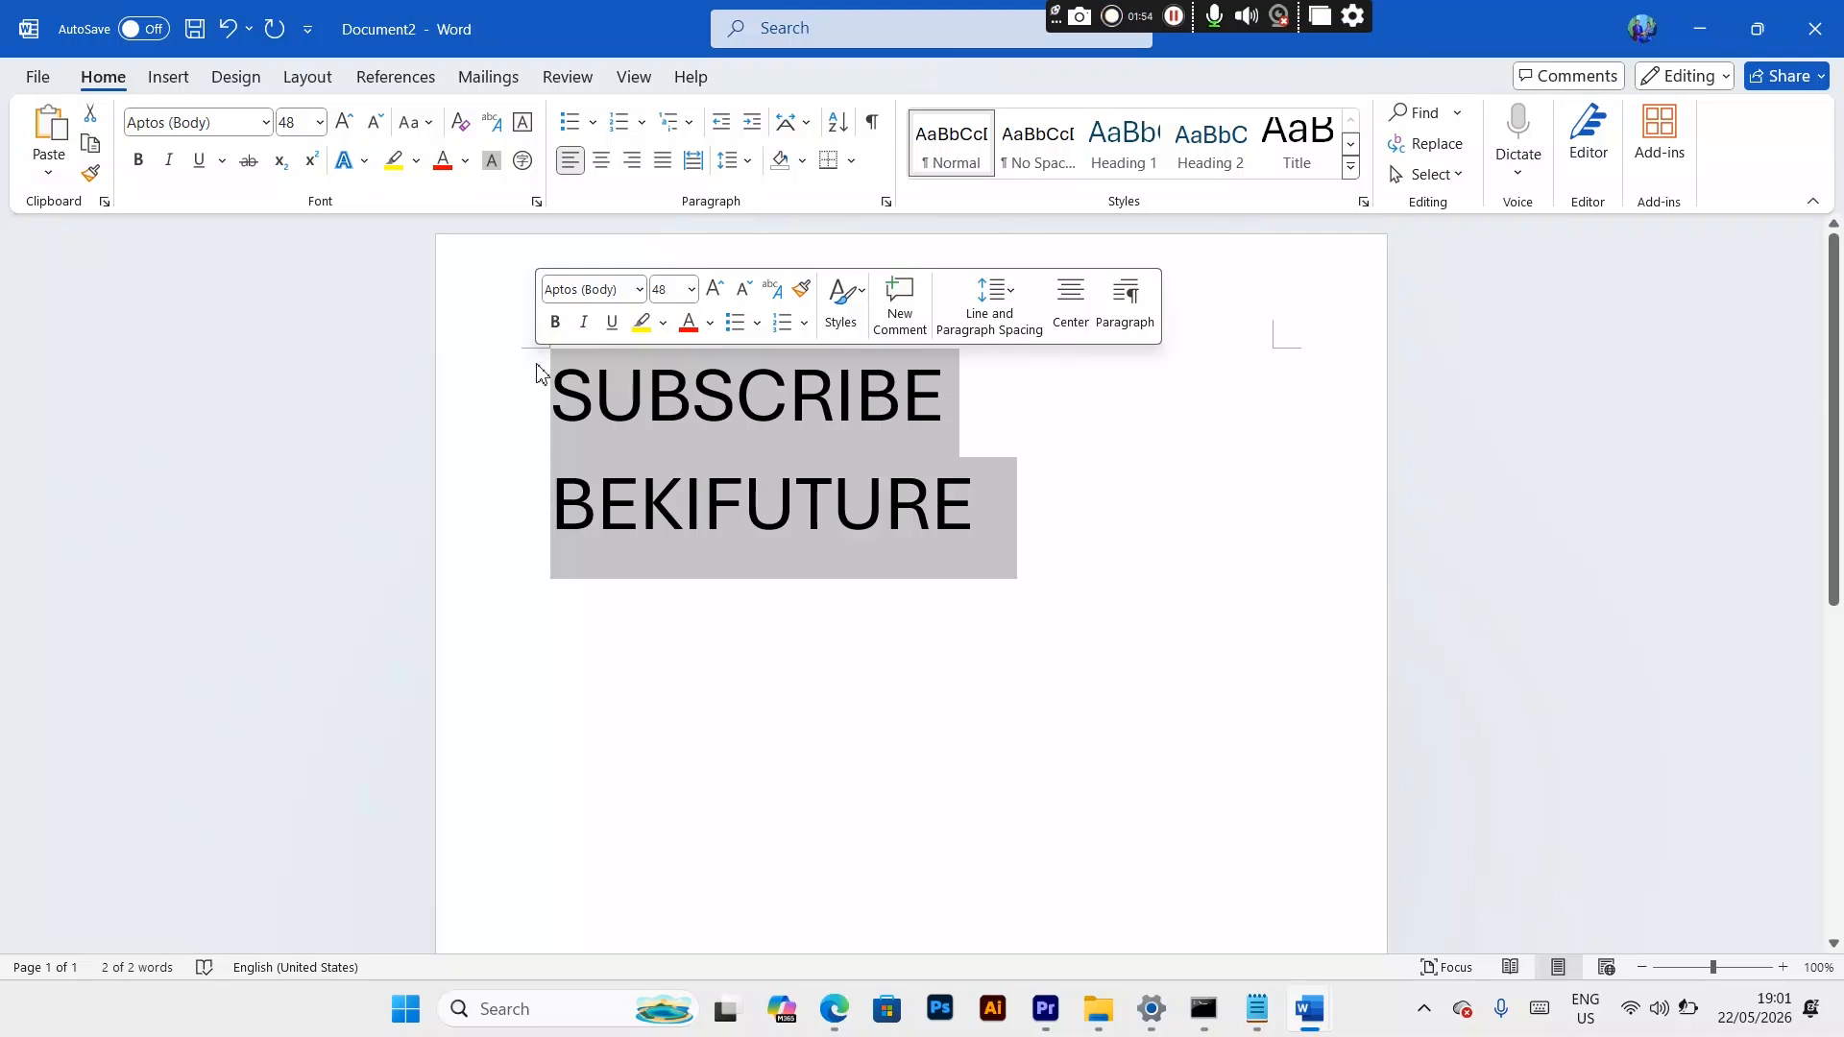
{"action": "left_click", "coordinate": [677, 395]}
{"action": "left_click_drag", "start_coordinate": [979, 510], "coordinate": [503, 426]}
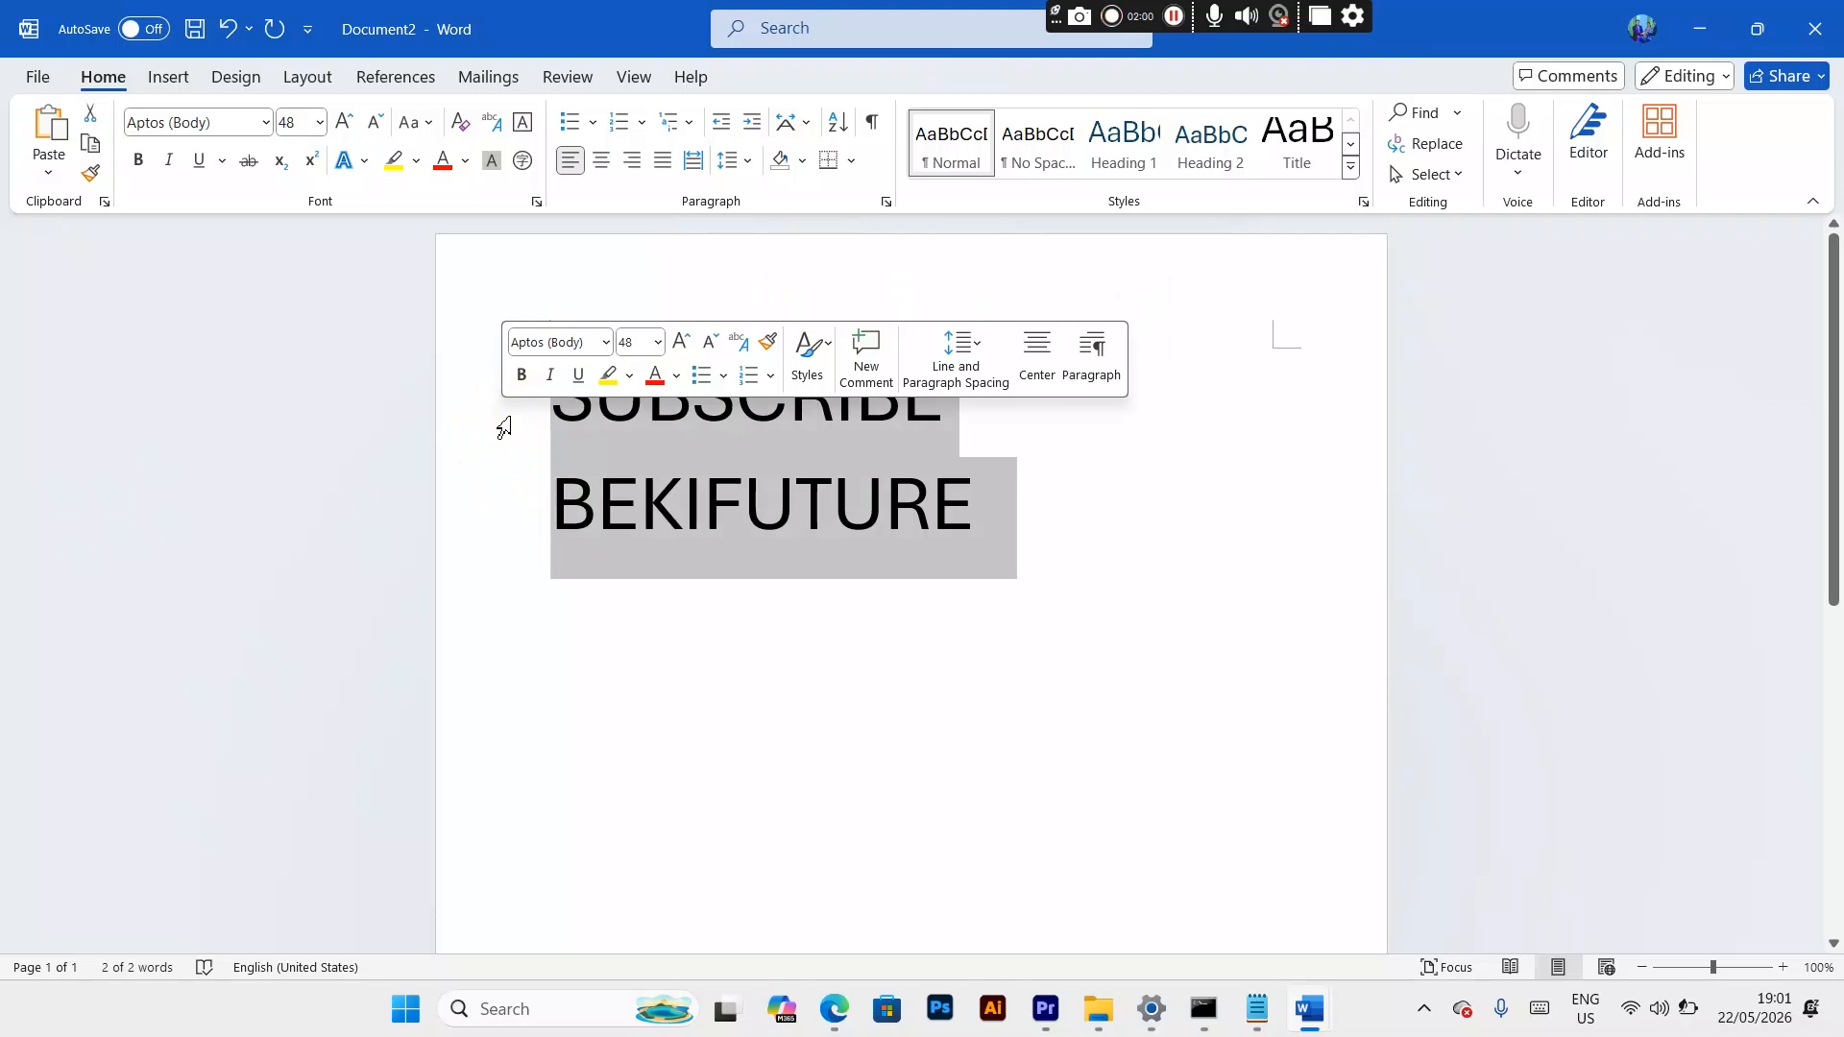